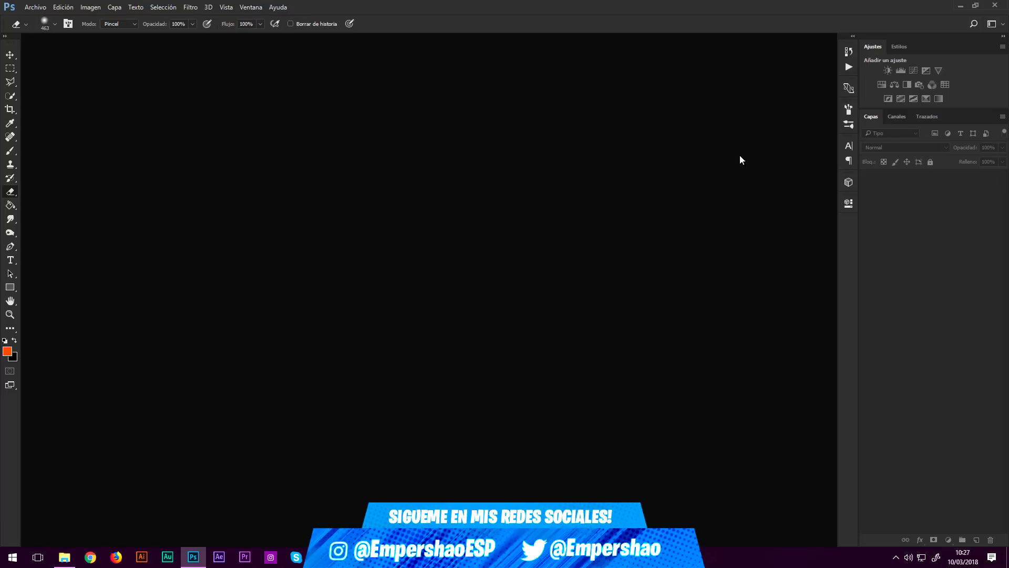
Create a 1280×720, 72 ppi document with a black background and zoom out to fit
click(38, 8)
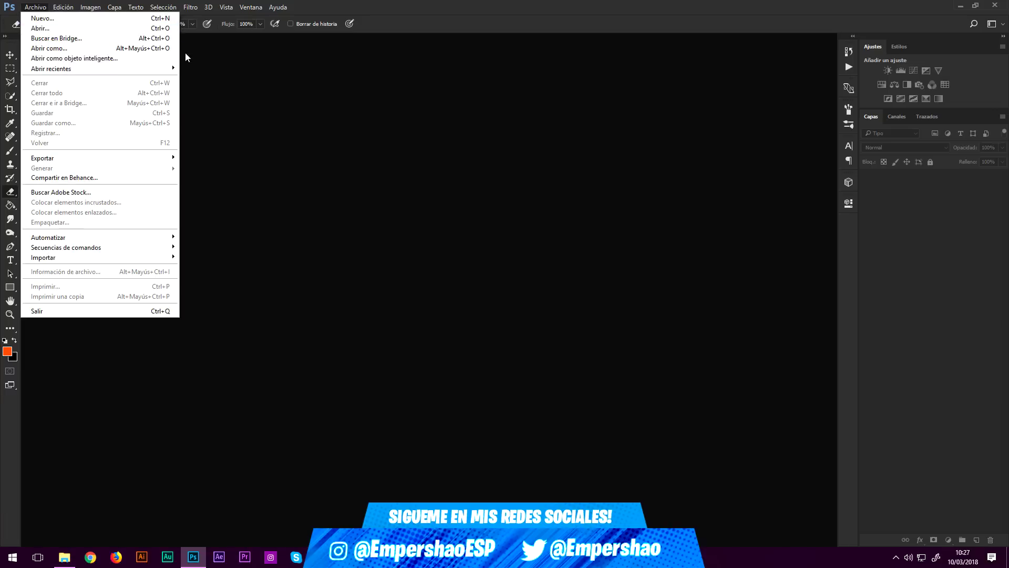
click(37, 20)
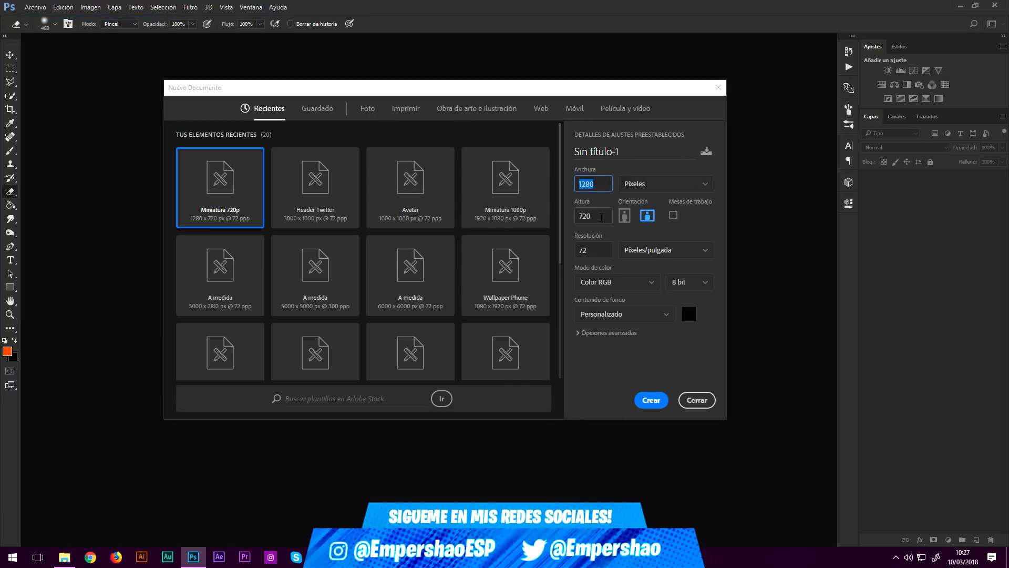
click(601, 217)
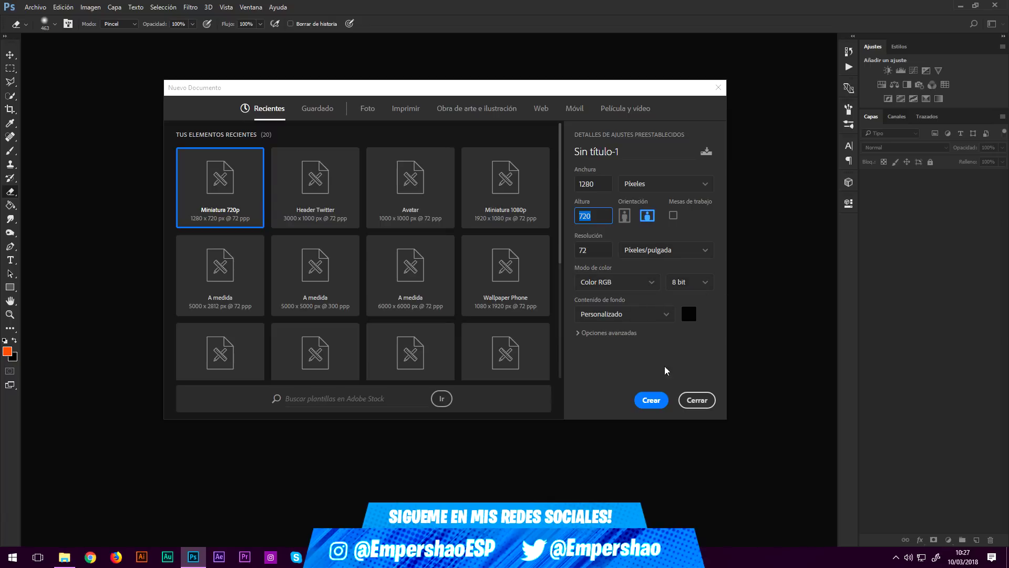
click(651, 399)
key(ctrl+minus)
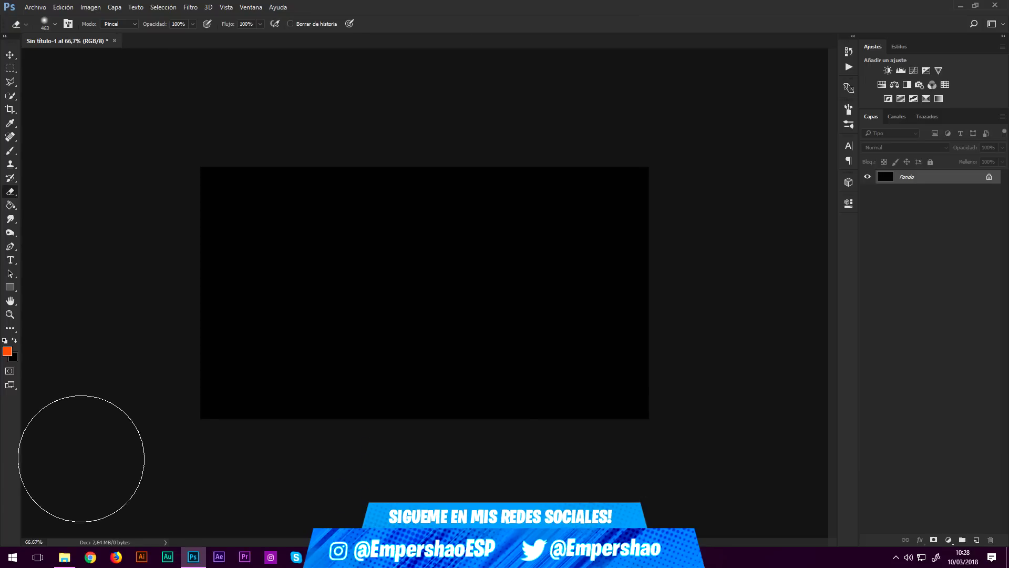
Place Outfit 37.png on the canvas, enlarge it and position it on the right side
click(64, 557)
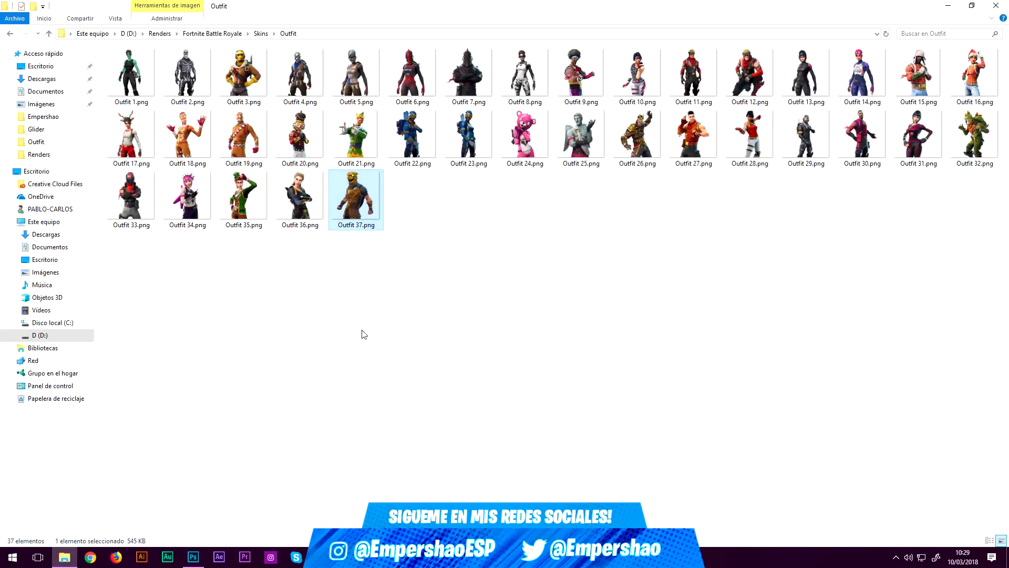
mouse_move(352, 208)
mouse_down()
mouse_move(203, 485)
mouse_move(198, 530)
mouse_move(322, 365)
mouse_up()
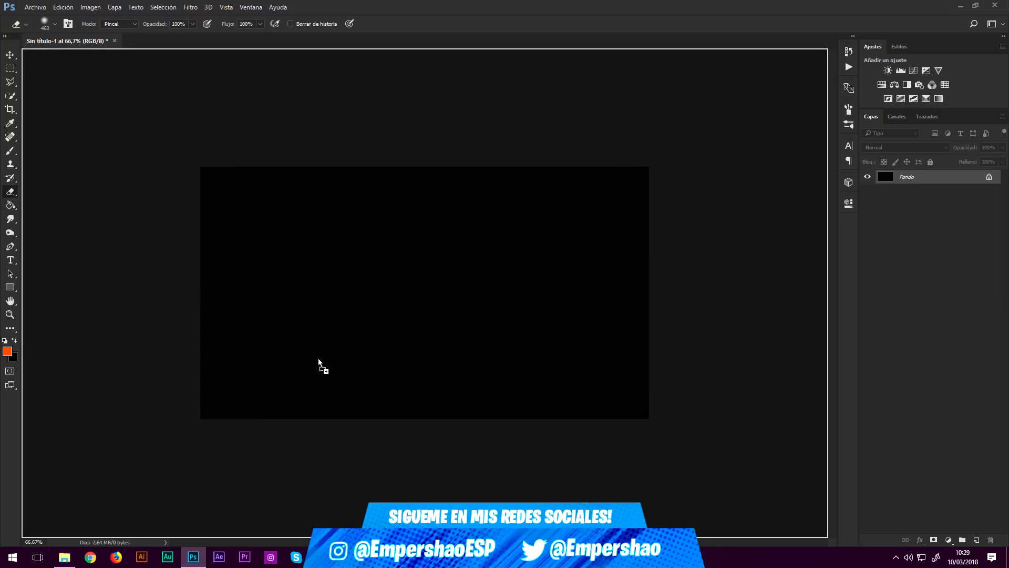
drag(547, 165, 576, 142)
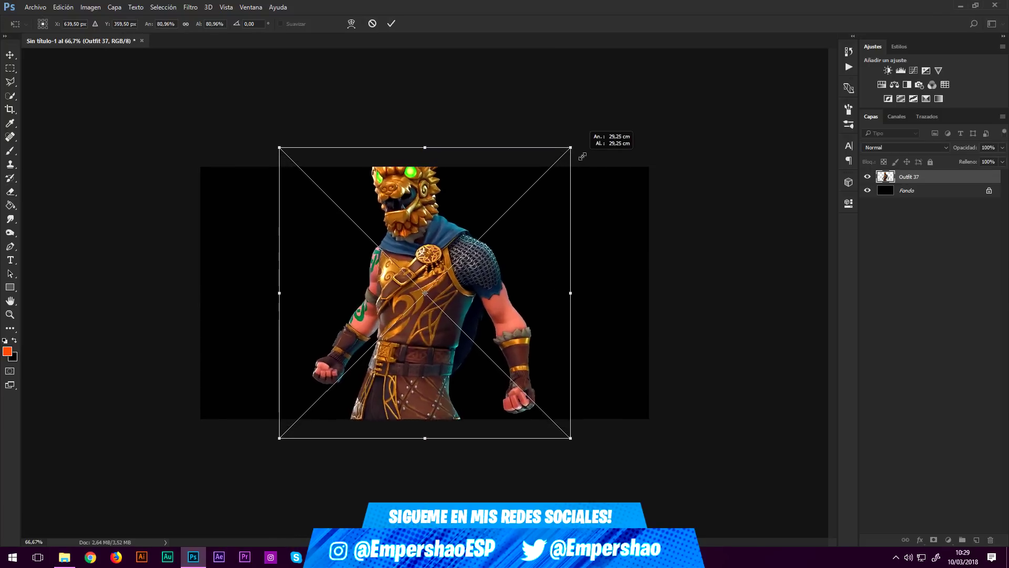
drag(510, 234, 577, 263)
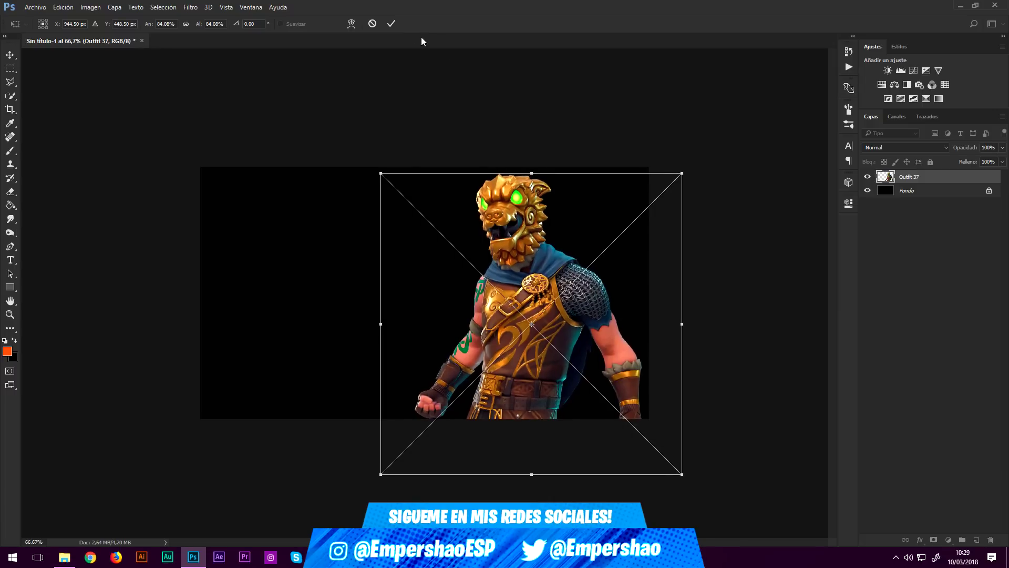
click(392, 24)
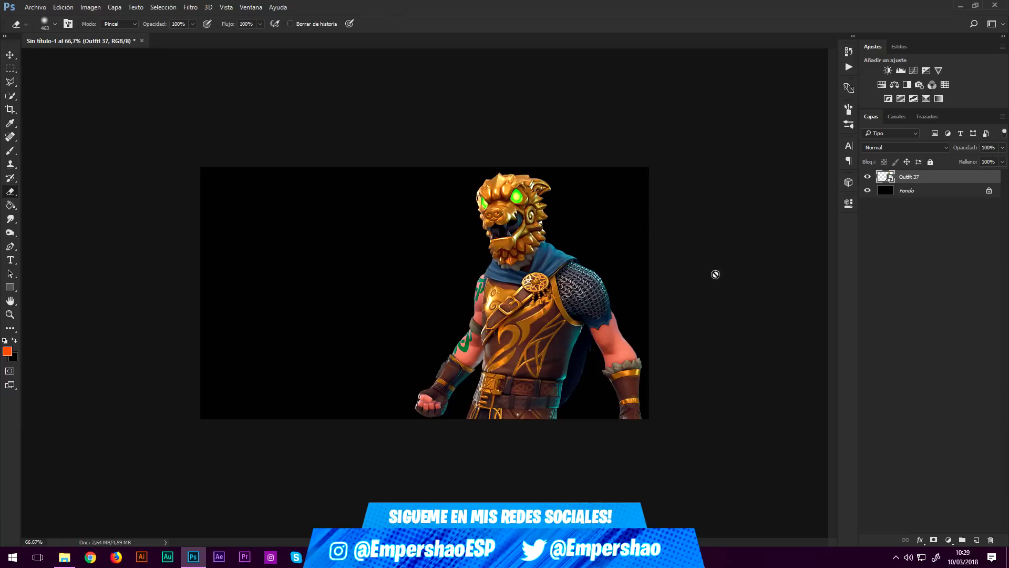
Place Logos (11).png from the Logotipos folder across the canvas behind the character
click(64, 557)
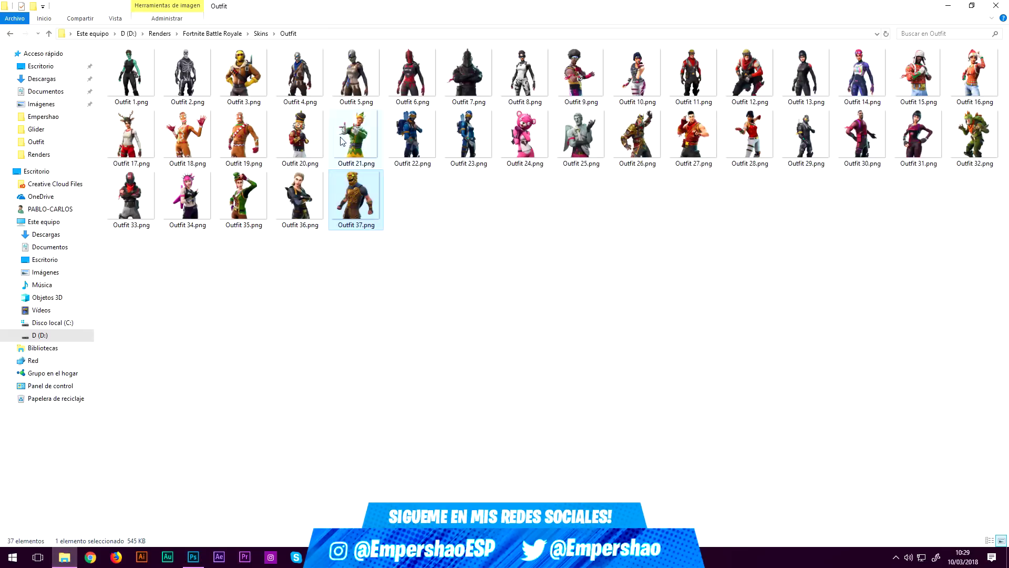
click(213, 33)
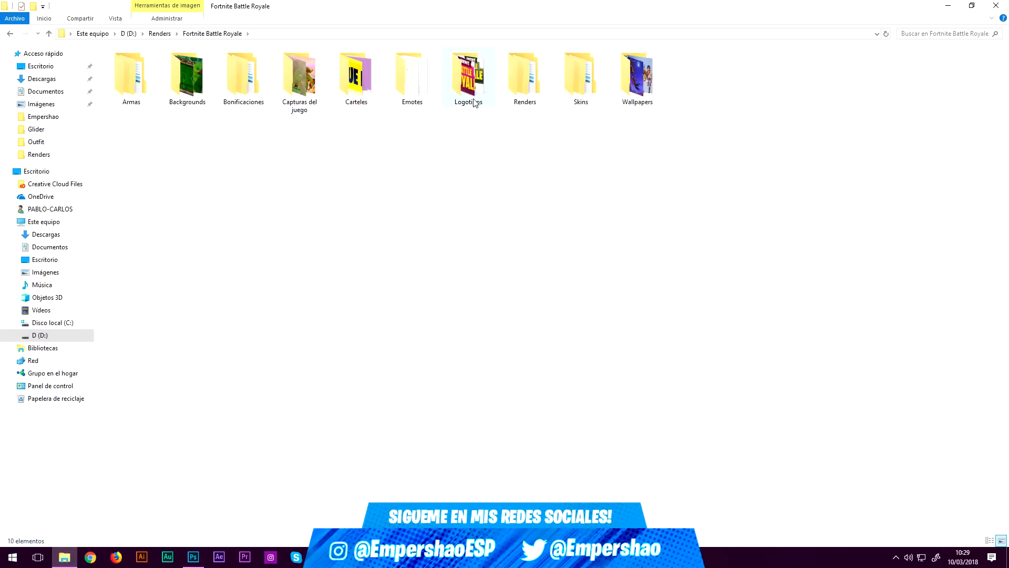
double_click(468, 73)
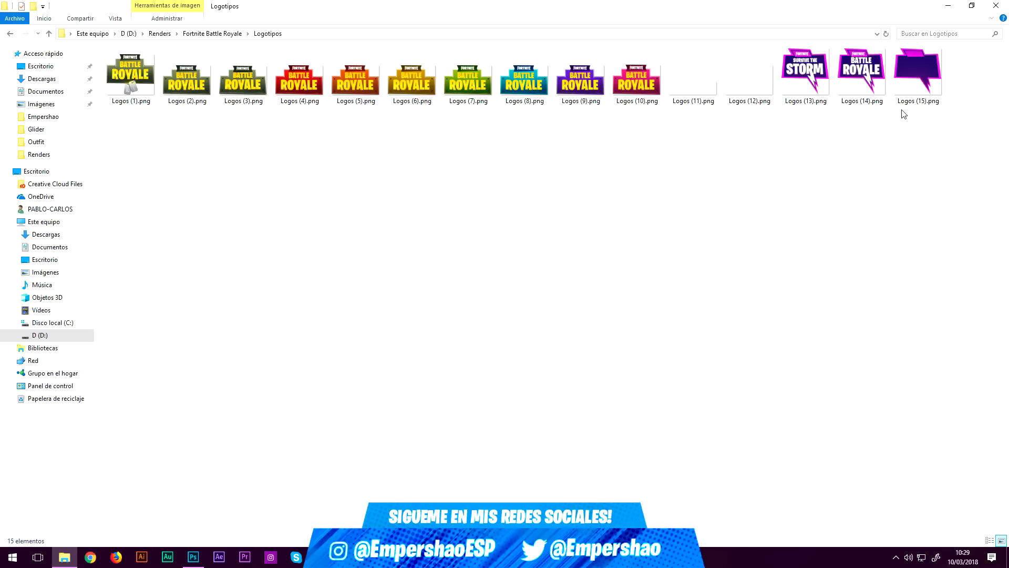
mouse_move(684, 97)
mouse_down()
mouse_move(292, 327)
mouse_move(417, 264)
mouse_up()
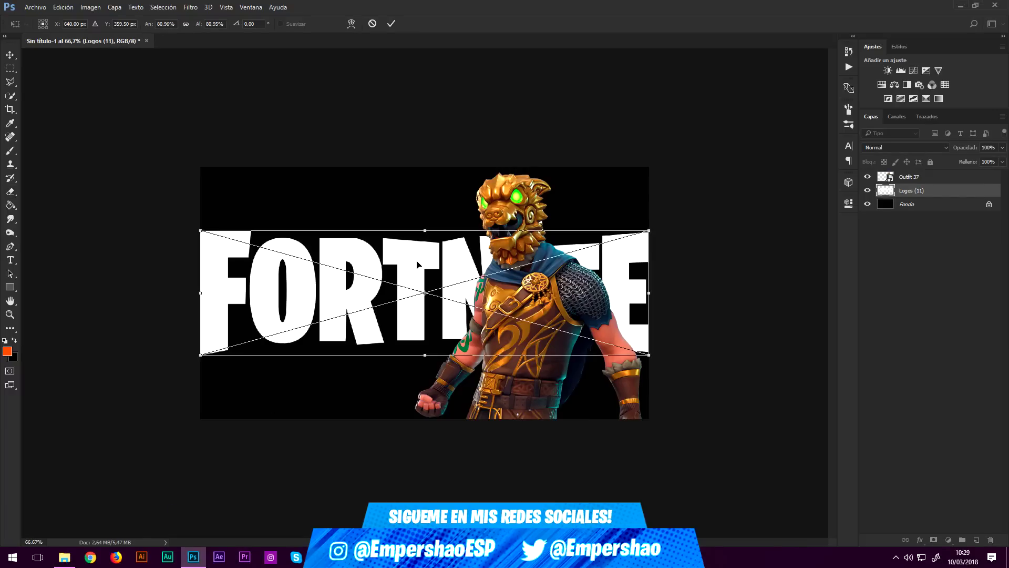
click(392, 23)
Bulge the FORTNITE logo by raising lens Distortion in the Camera Raw filter
key(e)
click(190, 8)
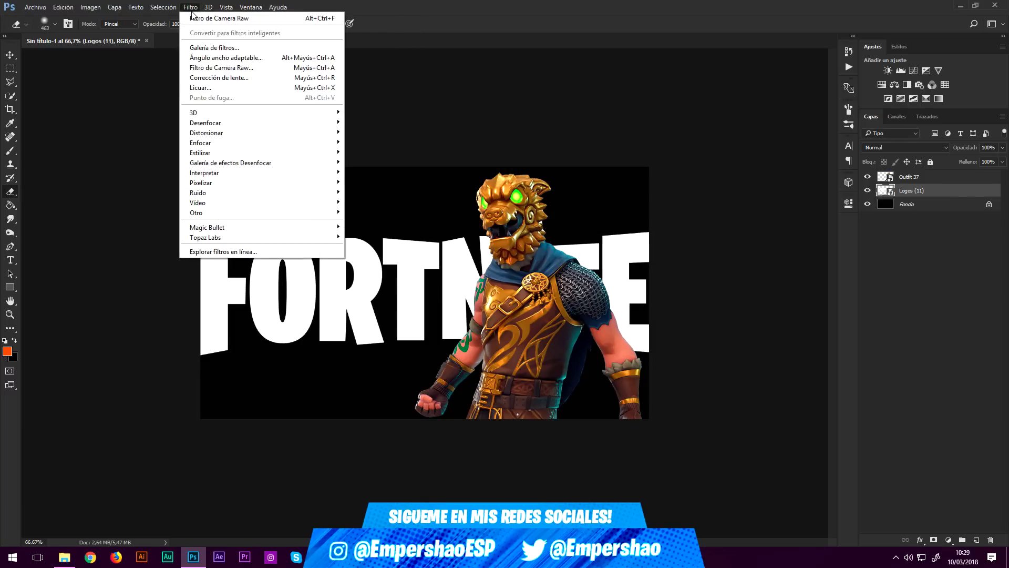
click(243, 69)
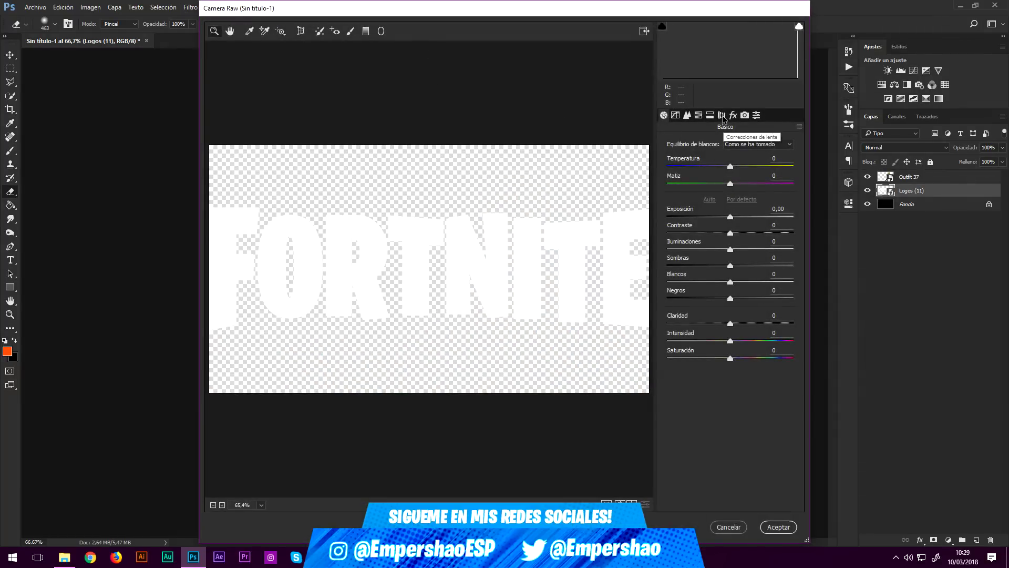
click(722, 115)
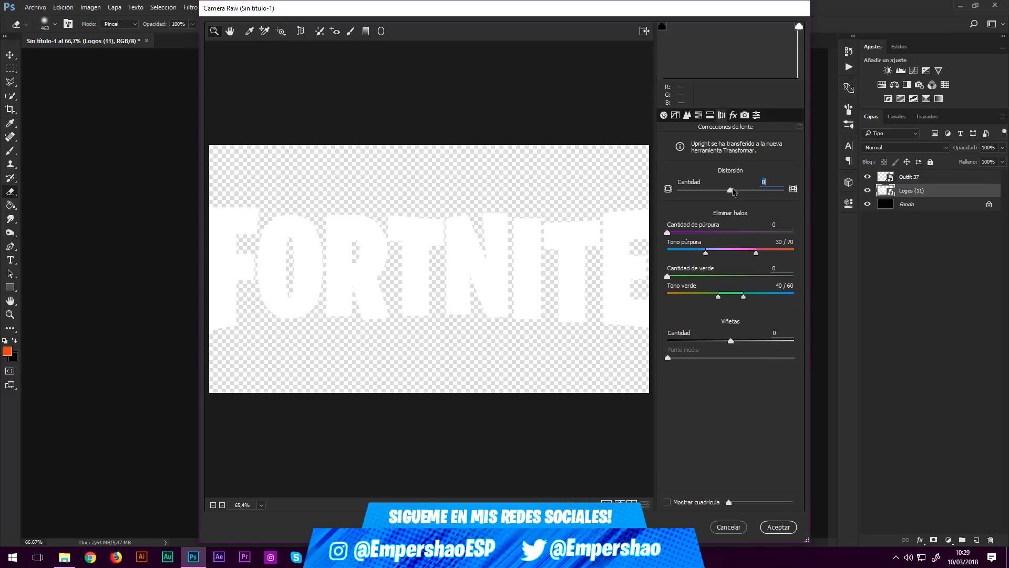
mouse_move(733, 192)
mouse_down()
mouse_move(808, 194)
mouse_move(765, 202)
mouse_up()
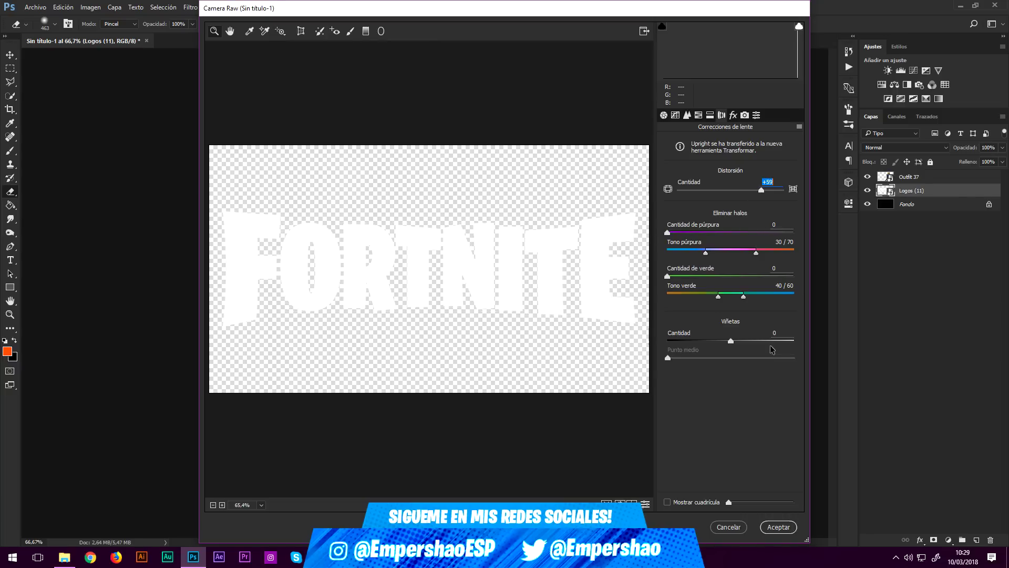
click(779, 527)
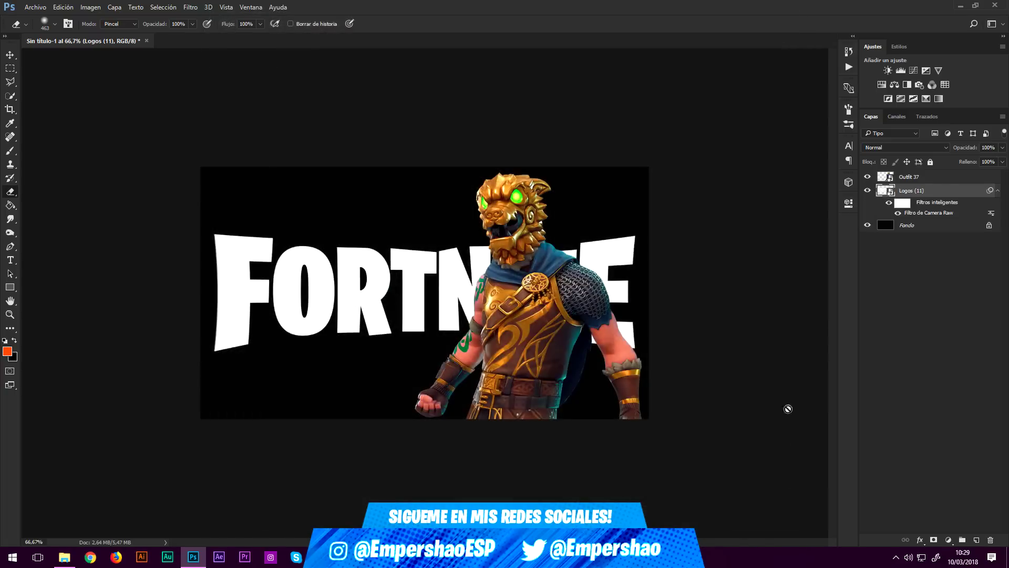
Rasterize the logo layer and move the logo up toward the top
right_click(928, 192)
click(832, 236)
key(ctrl+t)
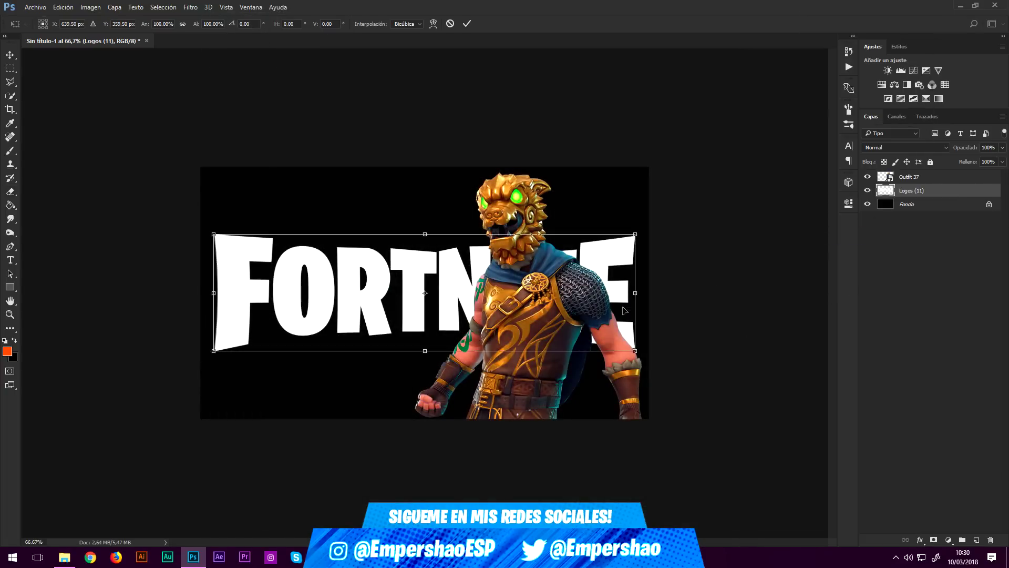
drag(540, 308, 551, 261)
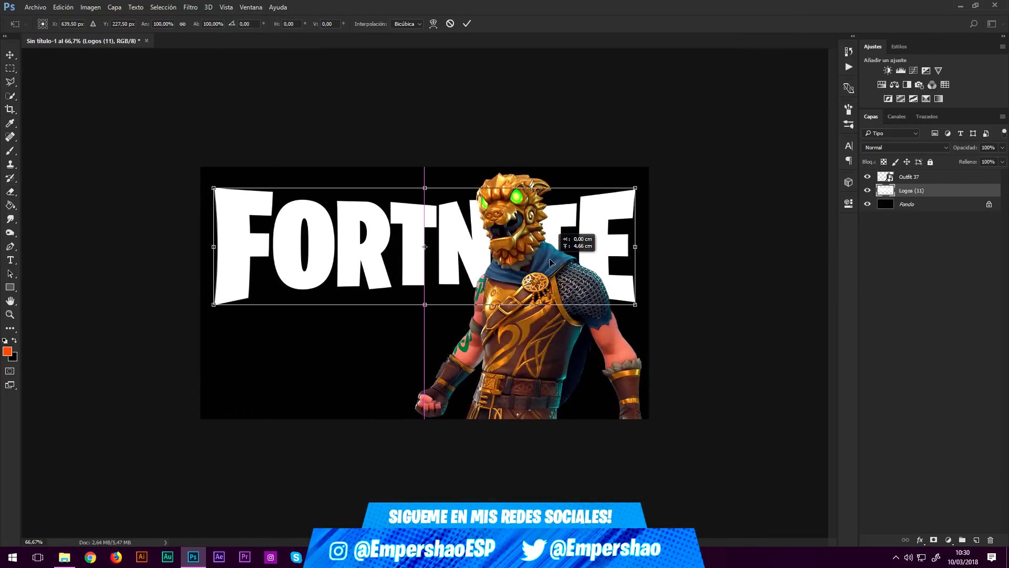
click(465, 23)
key(t)
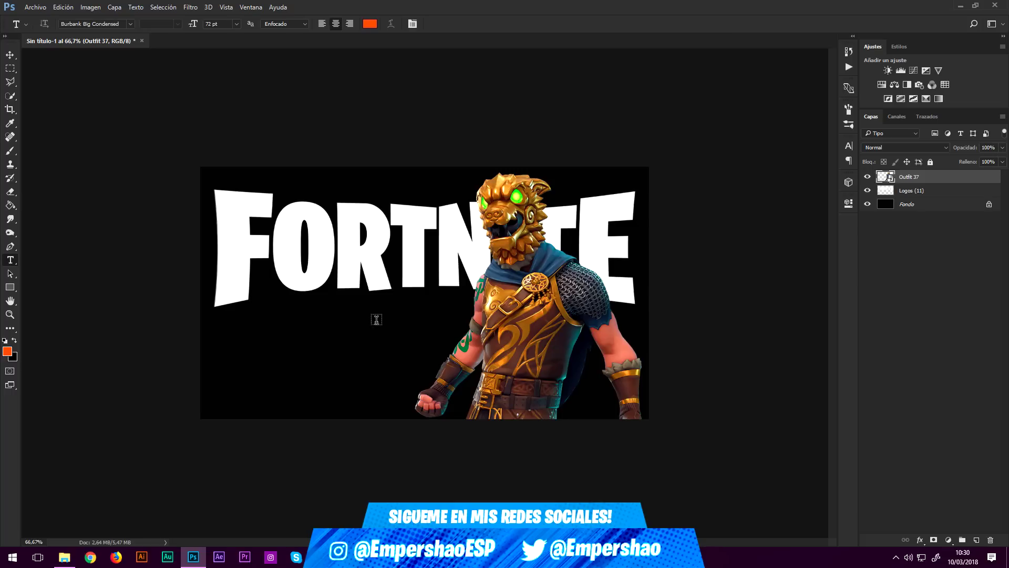
Add orange TUTORIAL text left of the character and scale it up
click(259, 340)
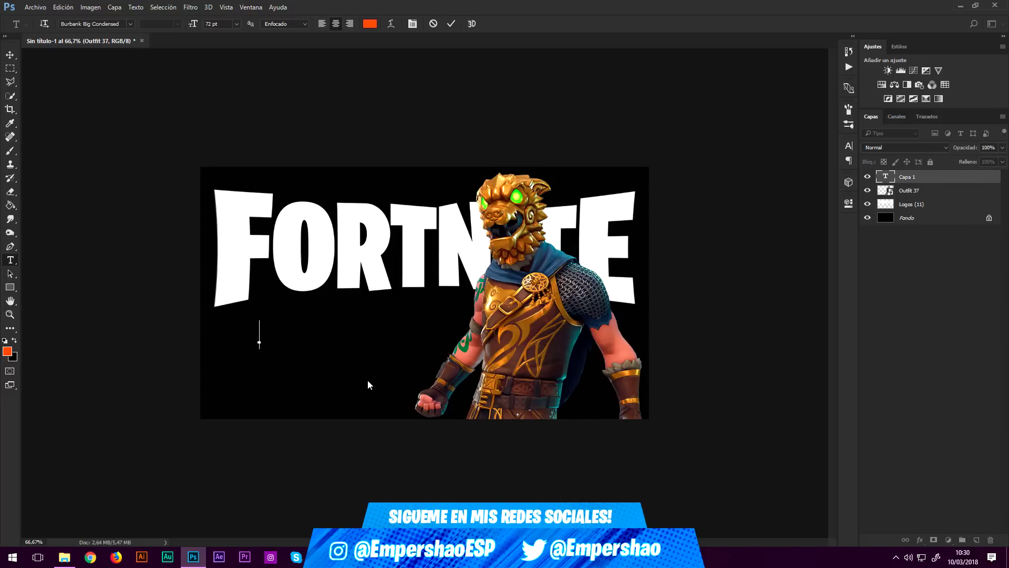
text(TURON)
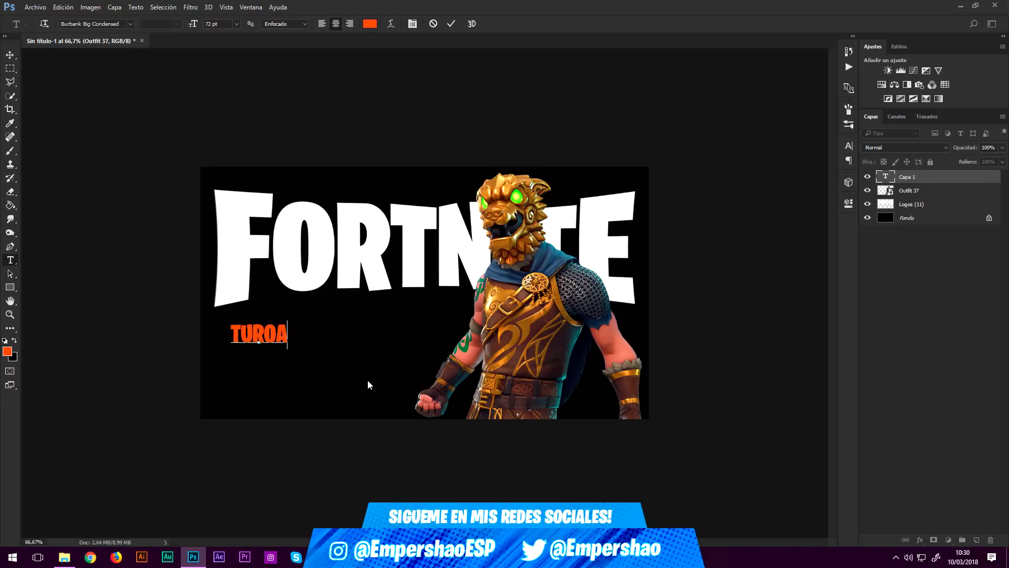
key(BackSpace)
key(BackSpace)
key(BackSpace)
text(TORIAL)
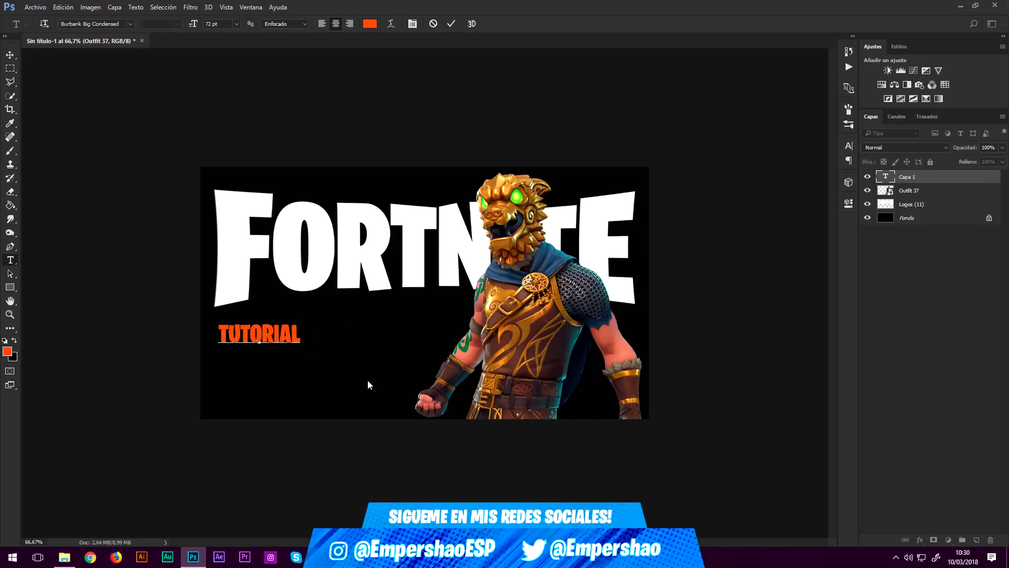
click(451, 24)
key(ctrl+t)
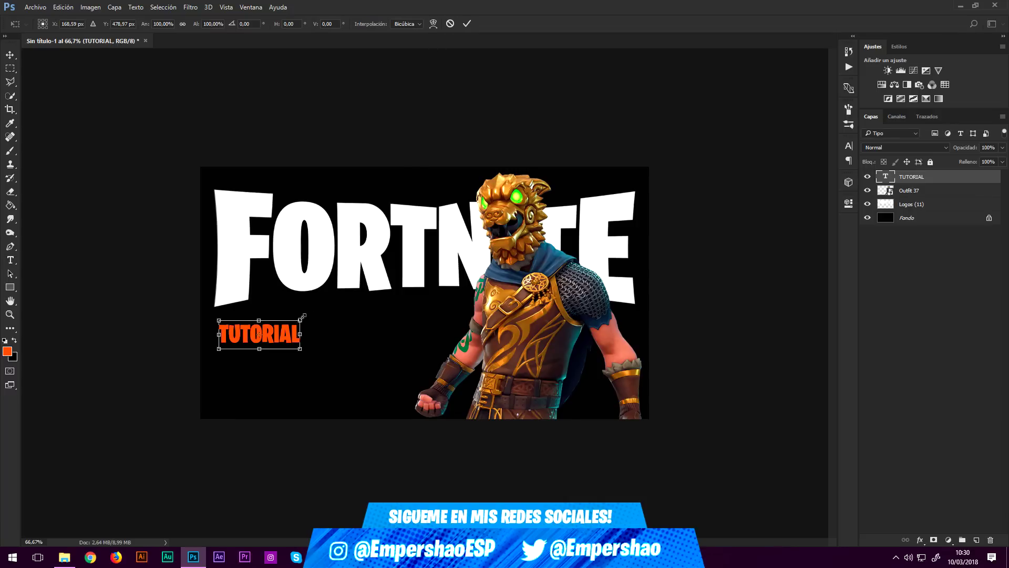
mouse_move(301, 322)
mouse_down()
mouse_move(378, 307)
mouse_move(457, 264)
mouse_up()
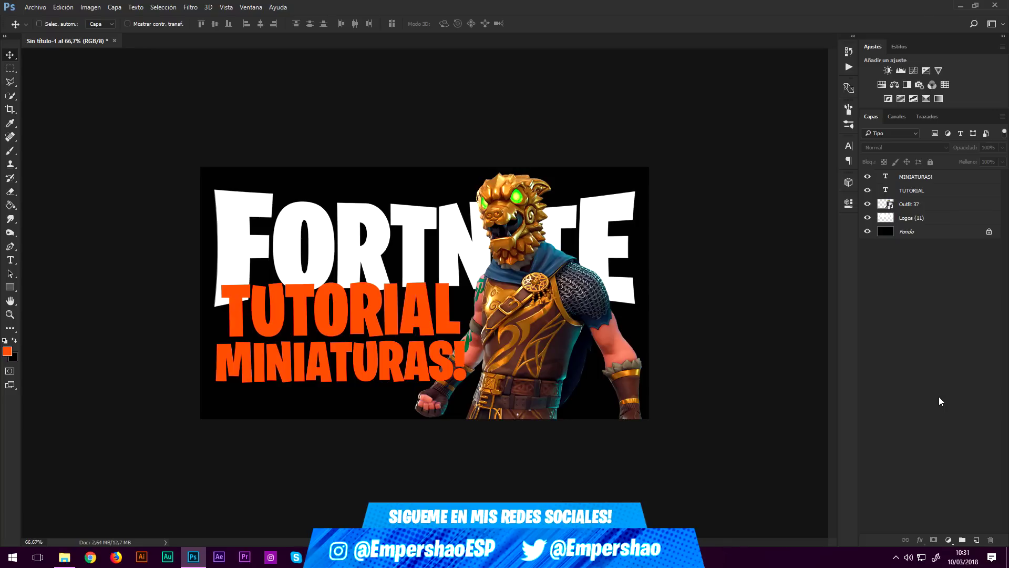
Add a gradient overlay to the MINIATURAS! layer style
right_click(960, 176)
click(757, 96)
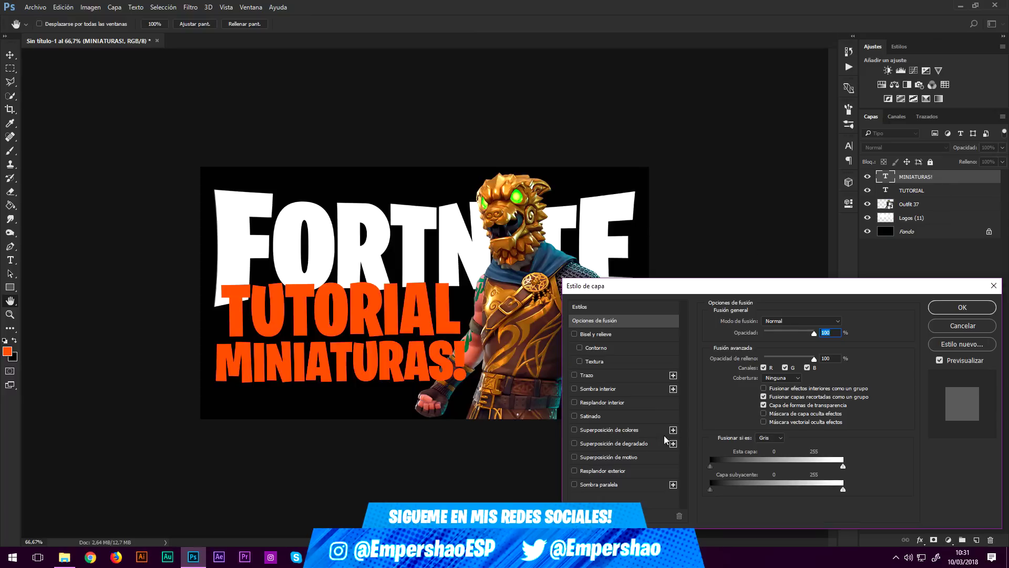
click(638, 445)
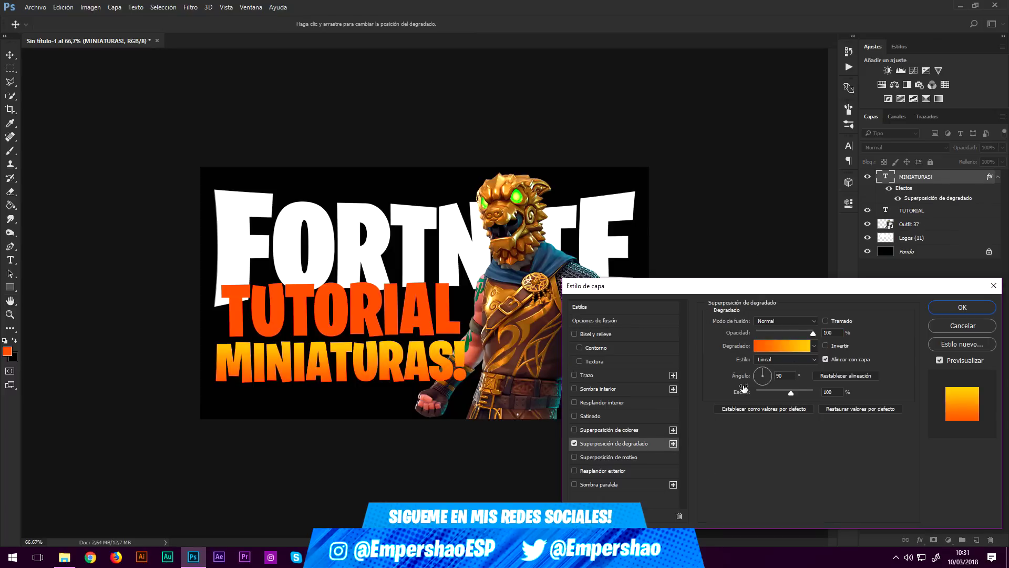
click(791, 345)
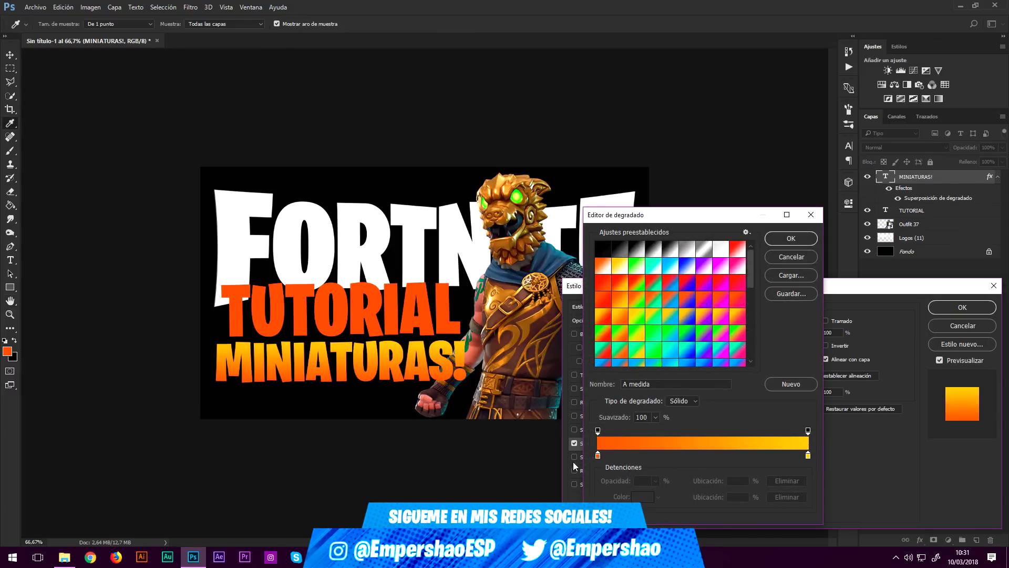
key(space)
click(582, 403)
Enable an inner glow at 65% opacity with choke 31
click(574, 402)
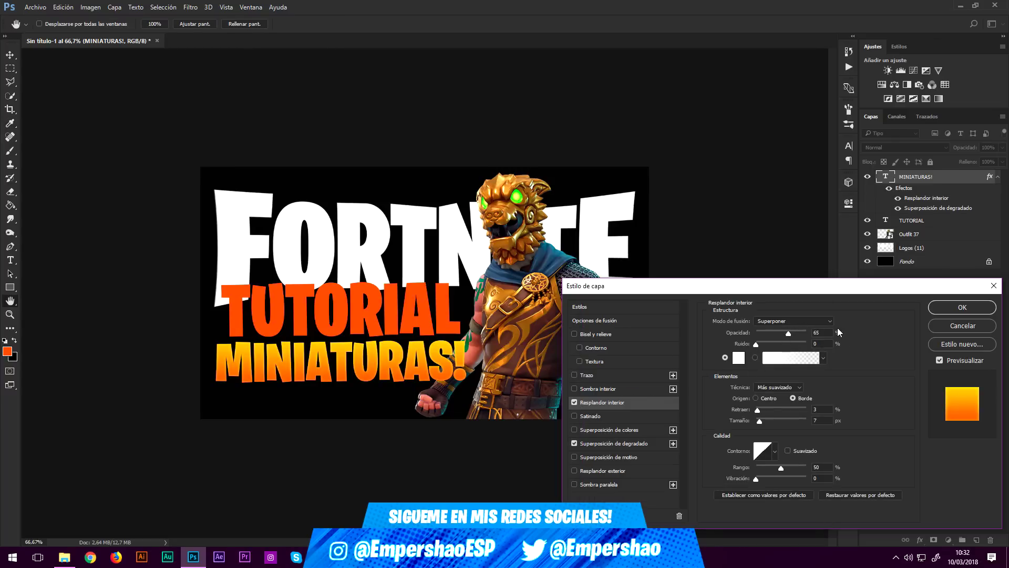
drag(832, 332, 803, 331)
key(Tab)
drag(762, 410, 772, 411)
Add a 120°, 26% inner shadow and a drop shadow, then apply the style
click(597, 389)
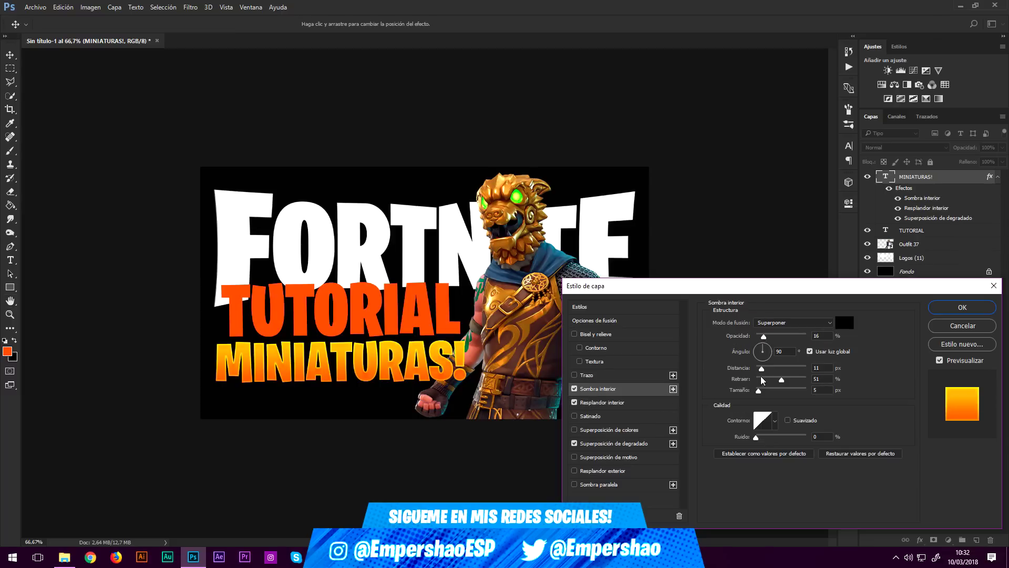
click(793, 350)
text(120)
drag(770, 337, 769, 337)
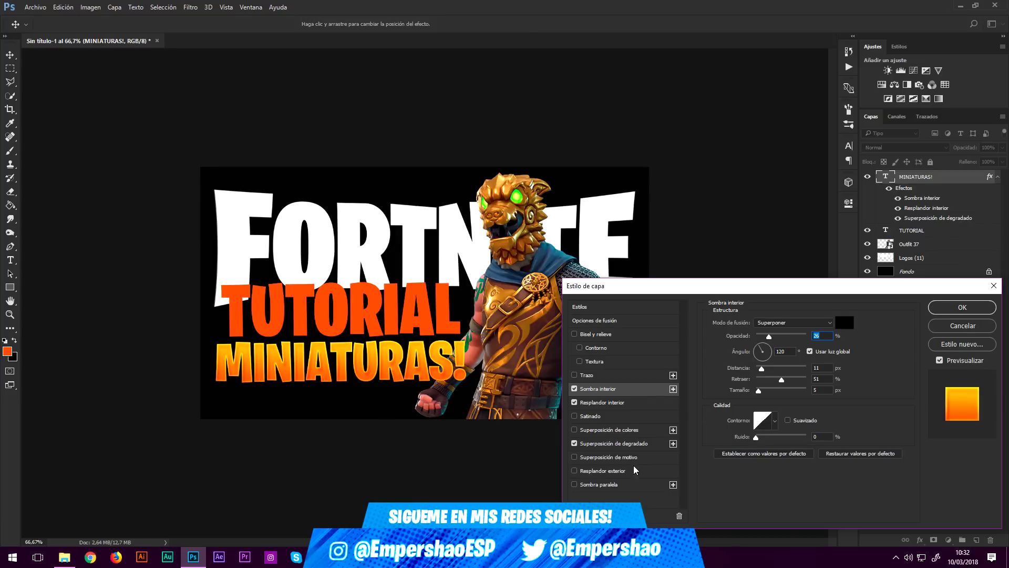
click(599, 484)
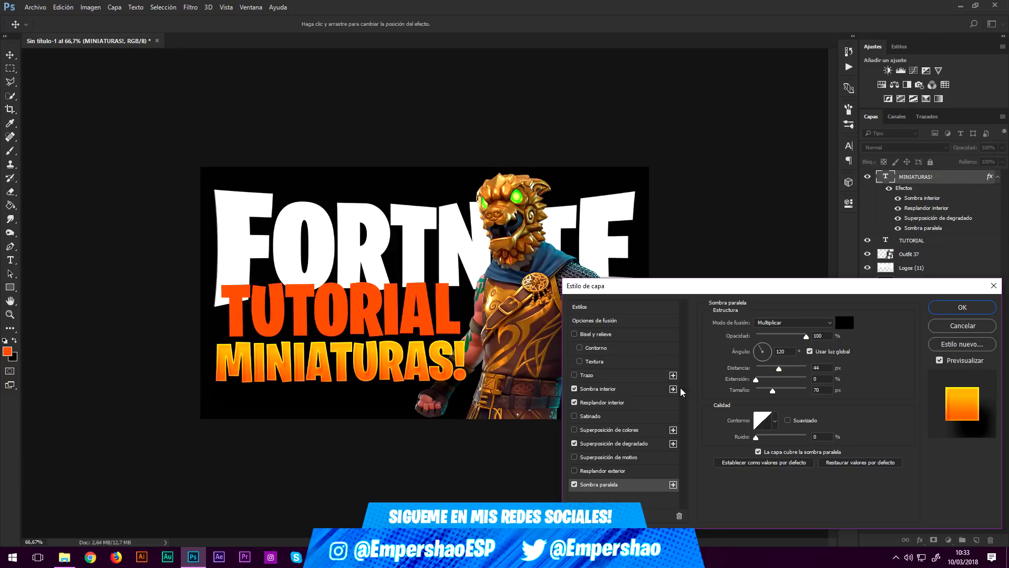
click(824, 369)
click(960, 312)
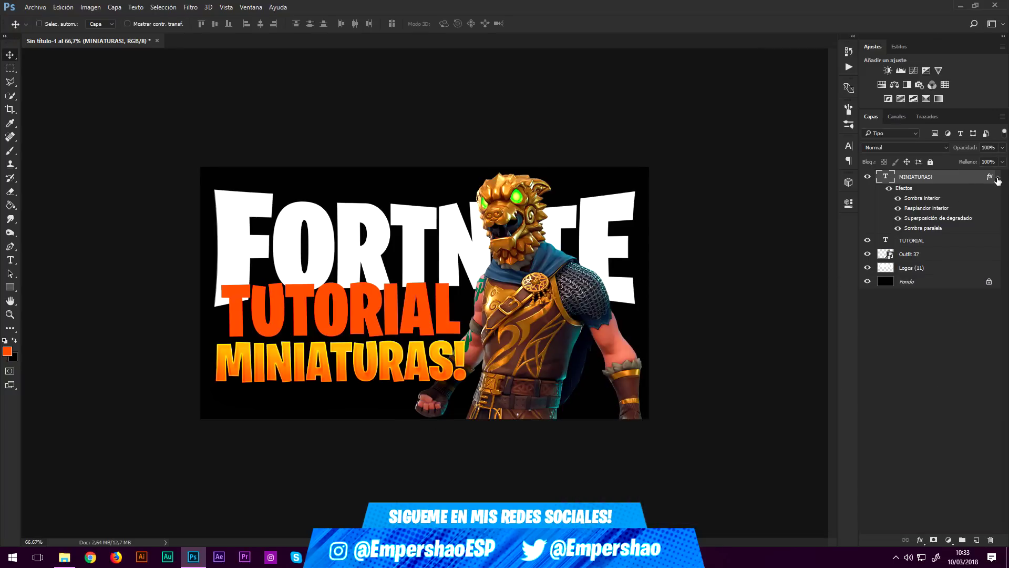
Copy the MINIATURAS! layer style and paste it onto TUTORIAL
click(997, 177)
right_click(977, 177)
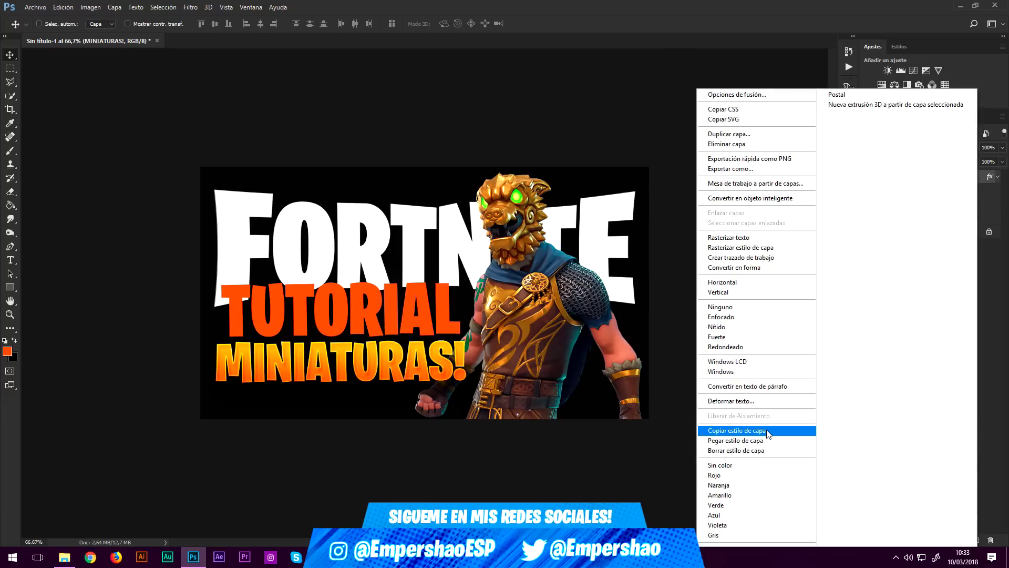
click(770, 430)
right_click(930, 192)
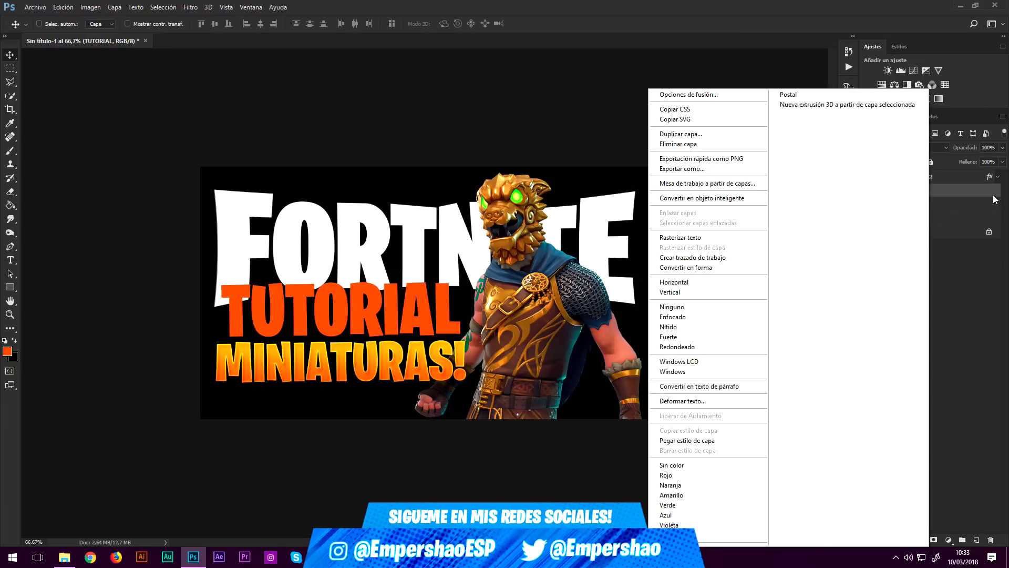
click(740, 440)
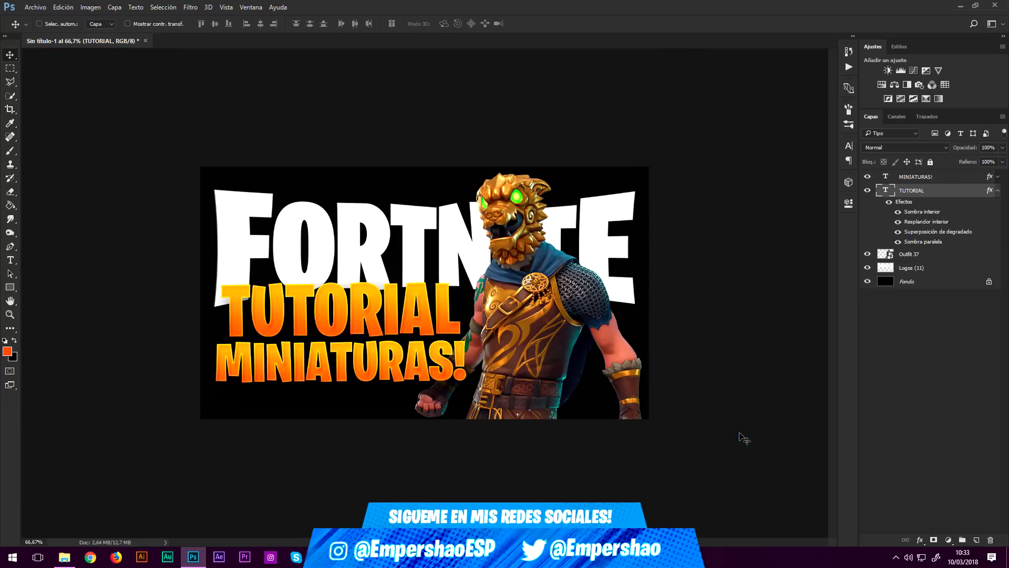
click(998, 191)
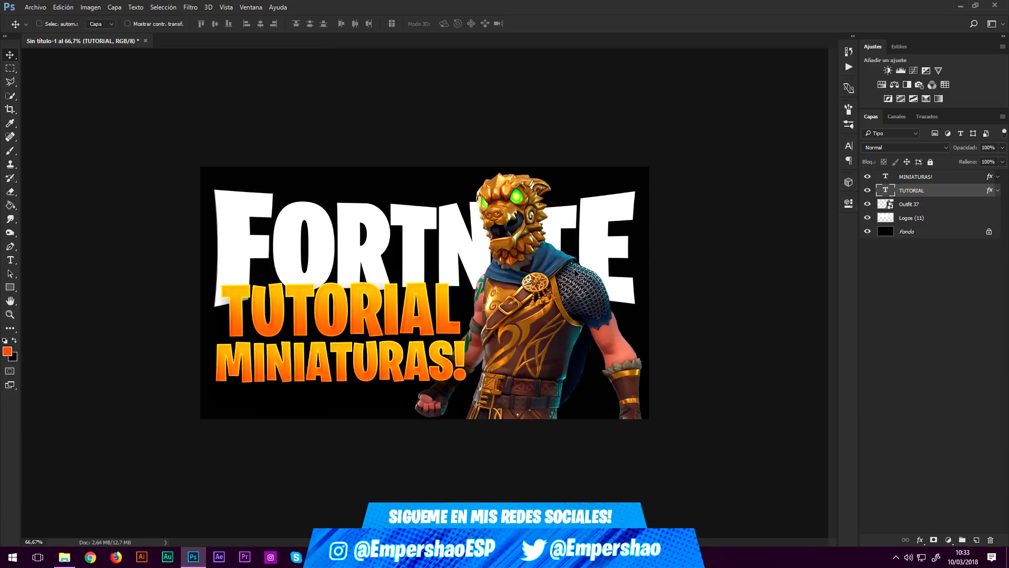
Rasterize both text layers' styles, merge them into one layer and reposition it slightly
ctrl+click(924, 178)
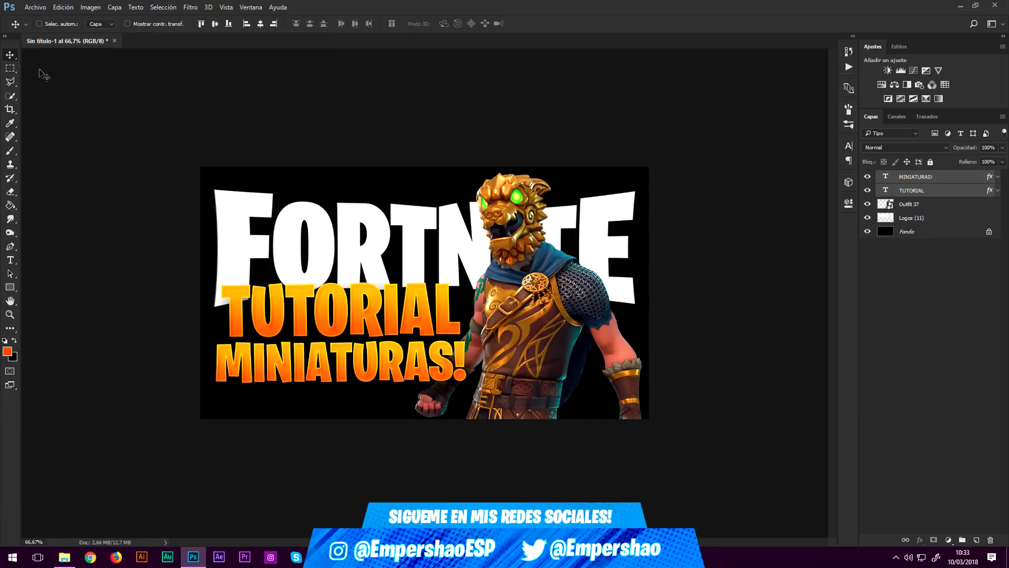
key(shift+Down)
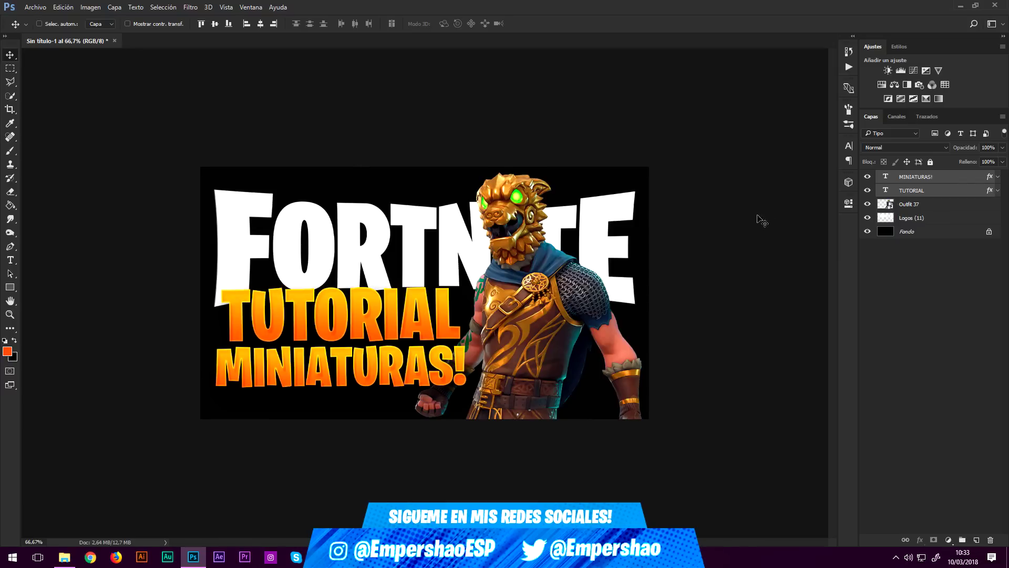
right_click(941, 189)
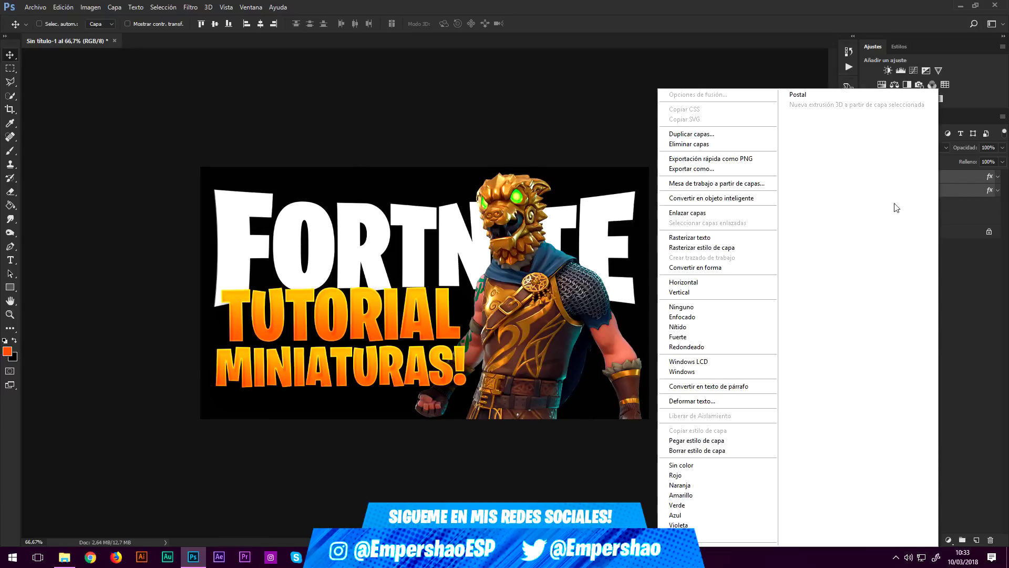
click(713, 251)
right_click(936, 192)
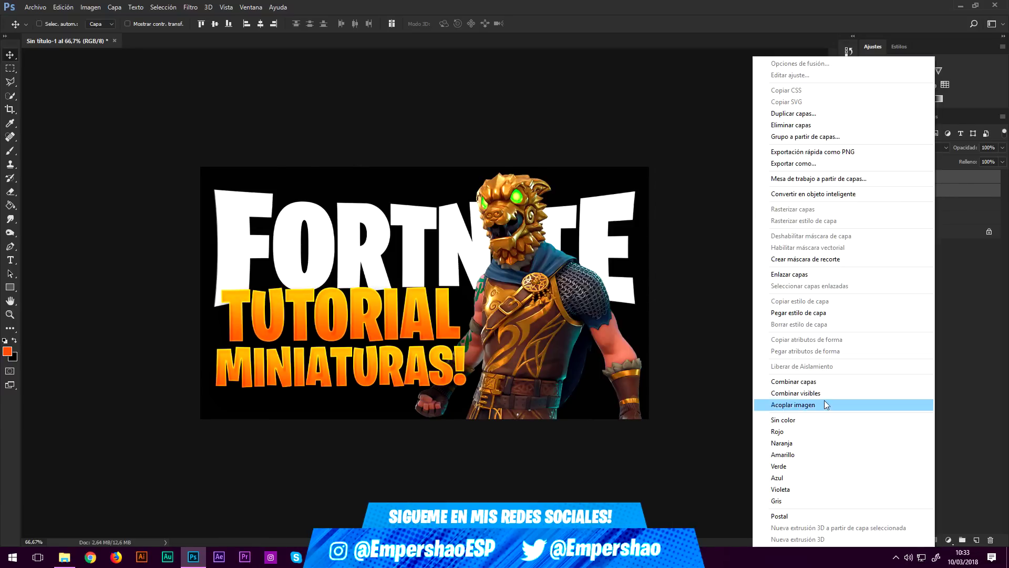
click(825, 381)
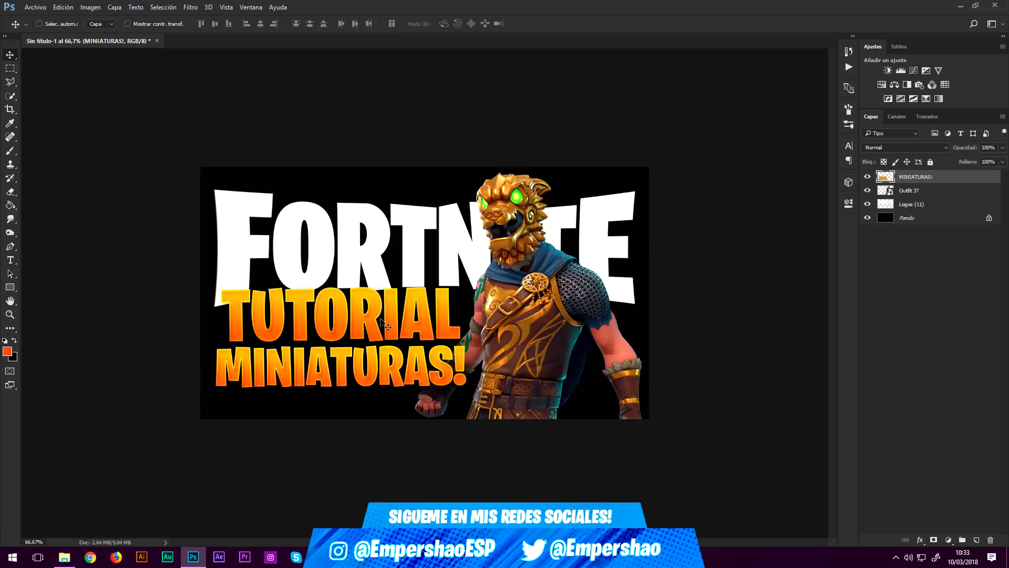
mouse_move(368, 334)
mouse_down()
mouse_move(447, 317)
mouse_move(352, 338)
mouse_up()
Add a Hue/Saturation layer clipped to the text with hue -13 and an inverted painted mask
click(880, 86)
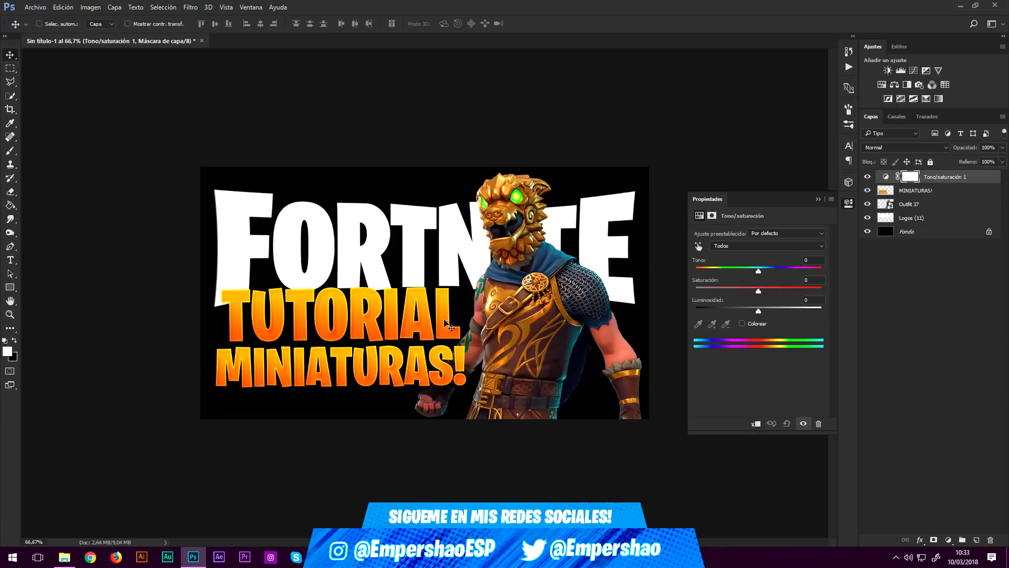
click(756, 423)
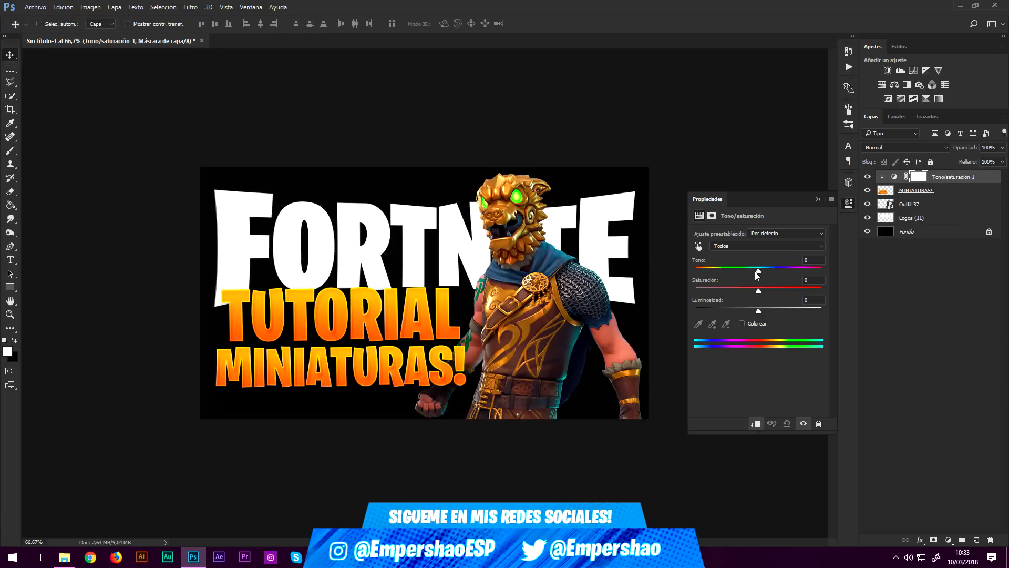
drag(757, 271, 750, 272)
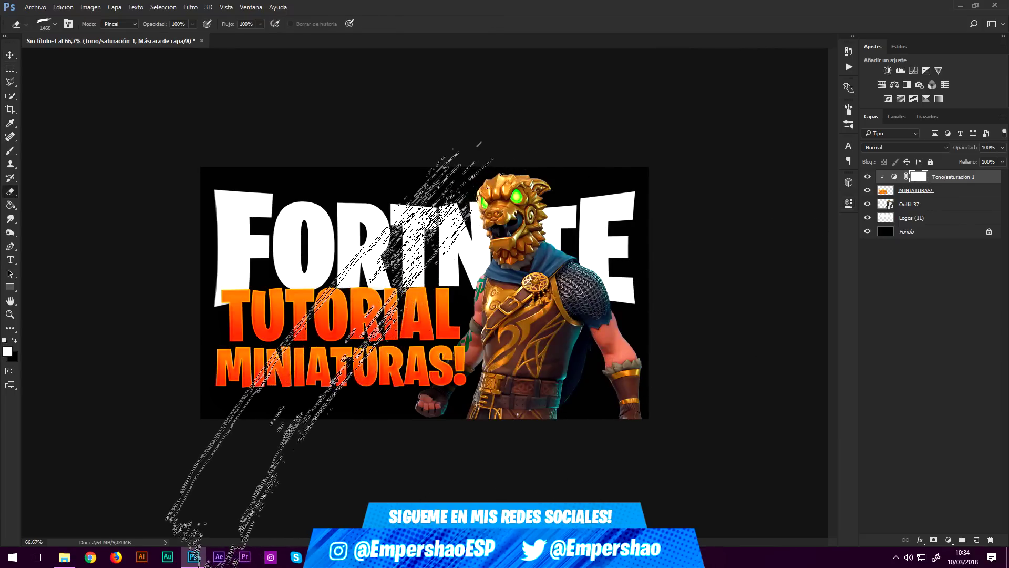
drag(326, 337, 535, 375)
key(ctrl+i)
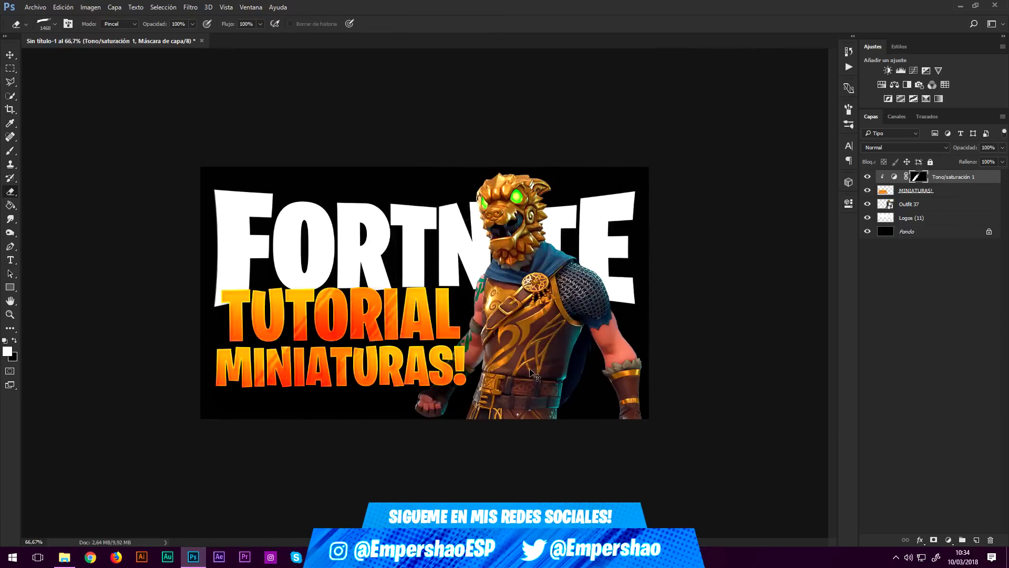
Readjust the hue to -11 and merge the adjustment down into the text layer
double_click(894, 178)
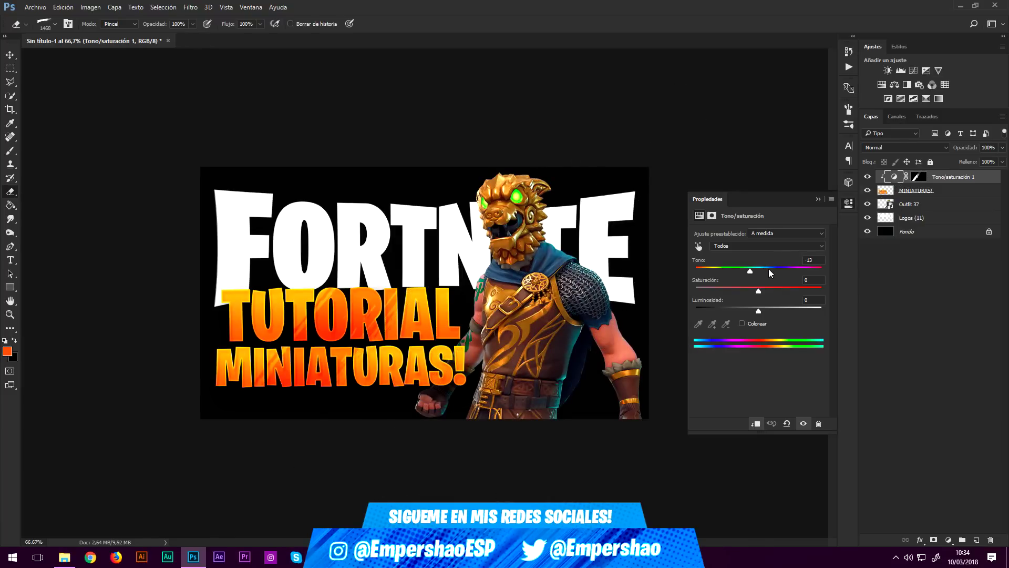
mouse_move(751, 271)
mouse_down()
mouse_move(809, 271)
mouse_move(750, 272)
mouse_up()
right_click(947, 176)
click(832, 382)
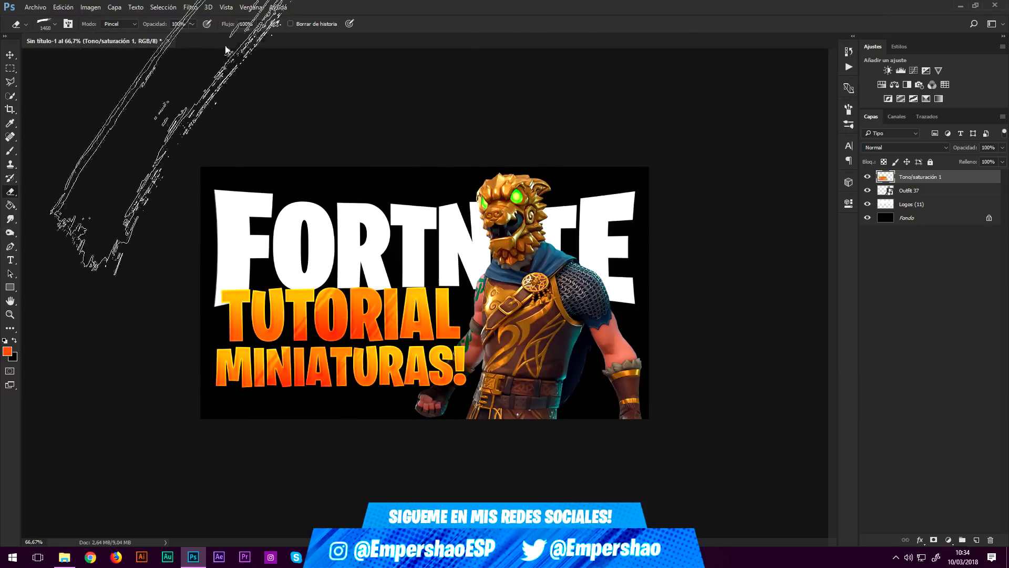
Apply Camera Raw to the text: Dehaze +10, red primary hue -19, saturation +24
click(190, 7)
click(227, 68)
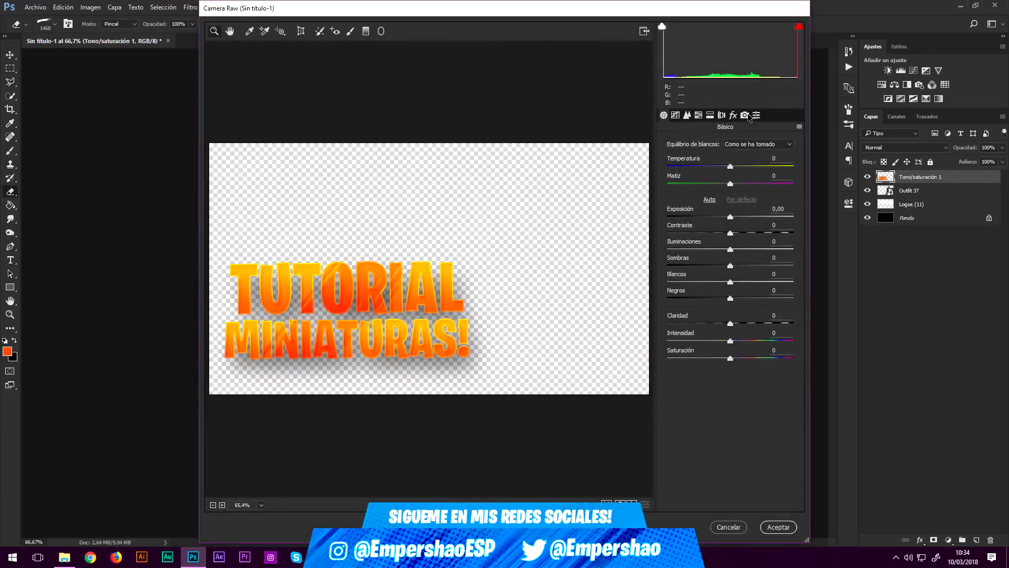
click(734, 115)
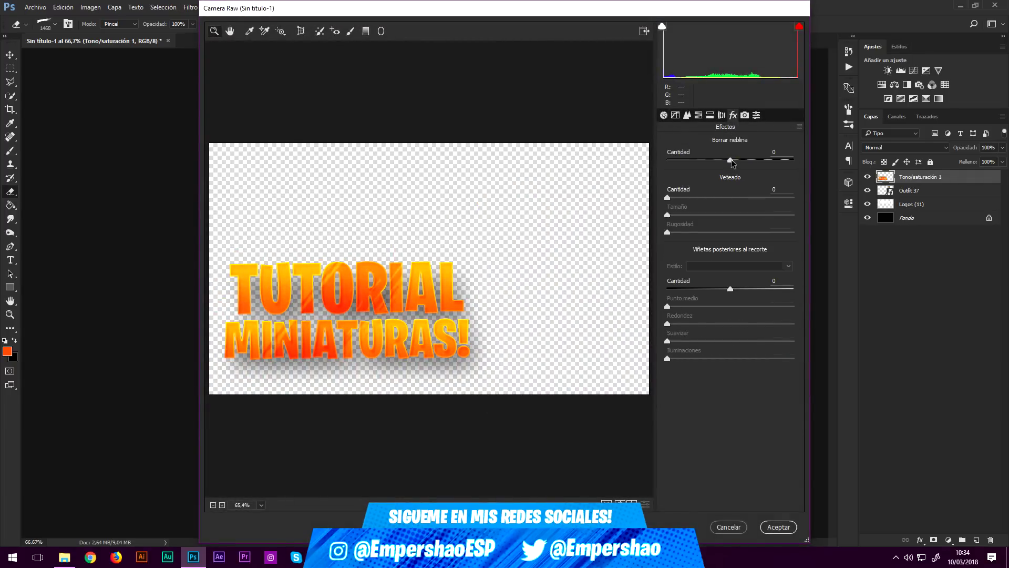
drag(730, 159, 739, 160)
click(745, 115)
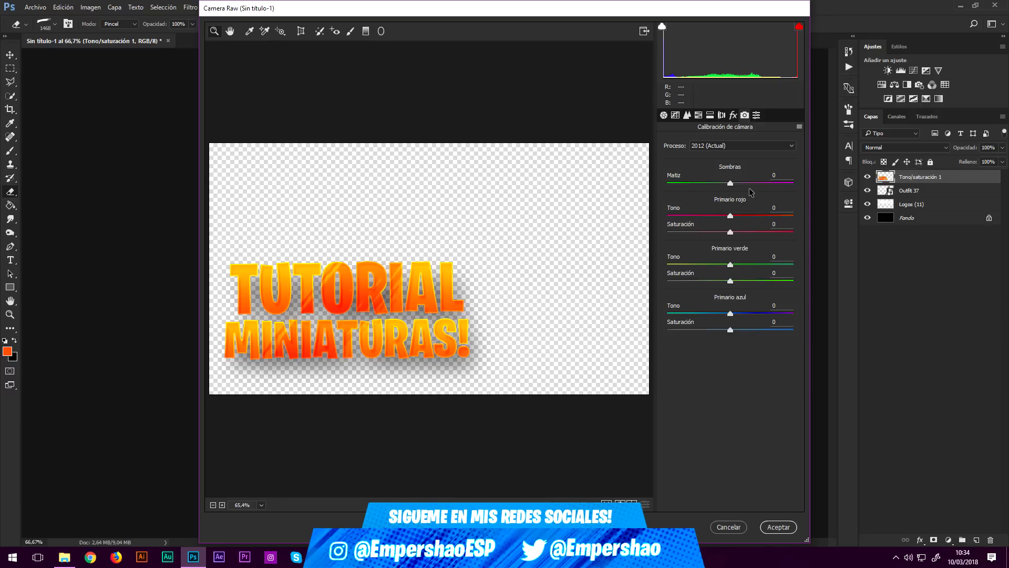
mouse_move(730, 215)
mouse_down()
mouse_move(718, 216)
mouse_move(745, 236)
mouse_up()
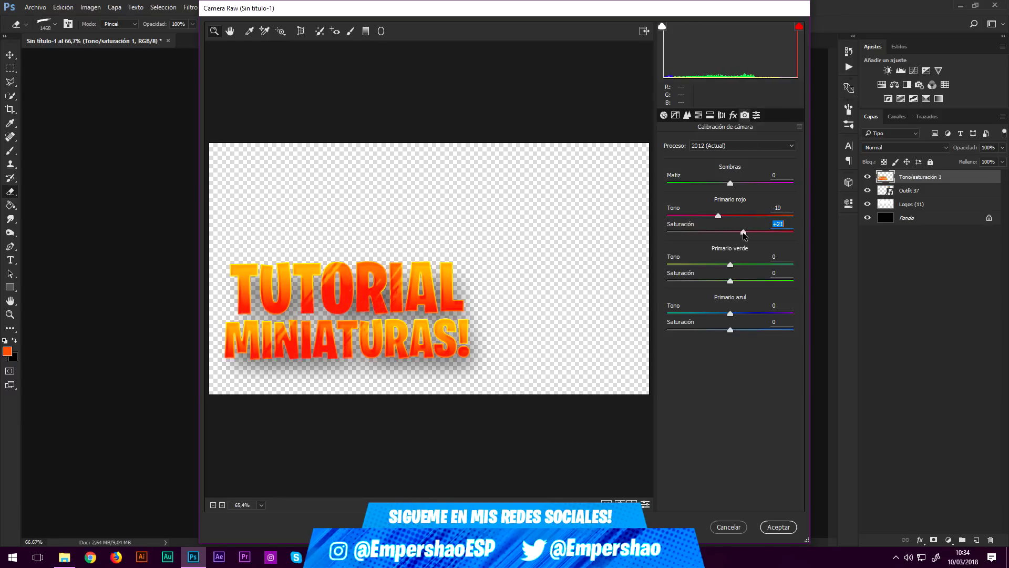
click(775, 526)
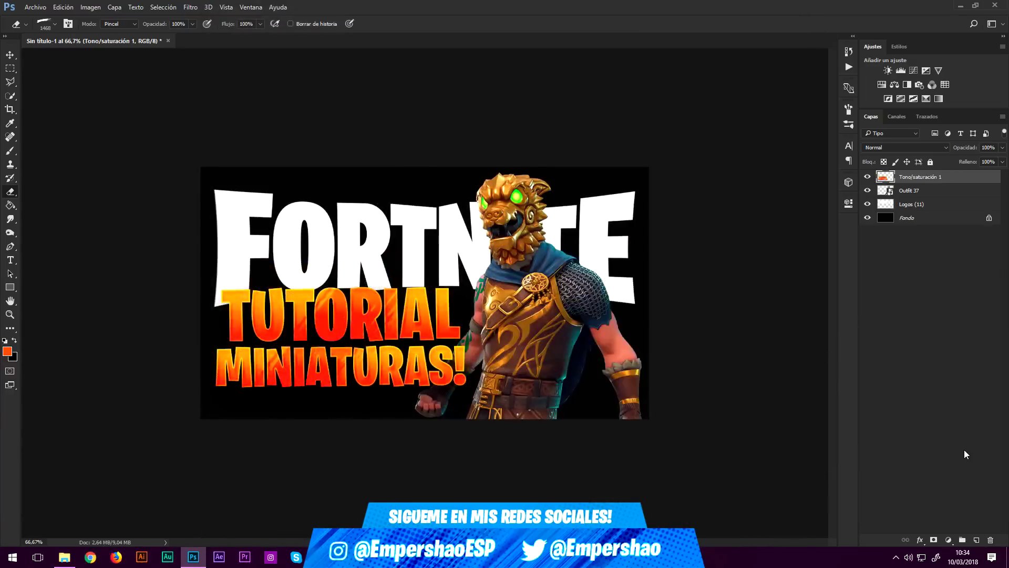
On a new layer above the logo, brush an orange glow behind the character
click(938, 206)
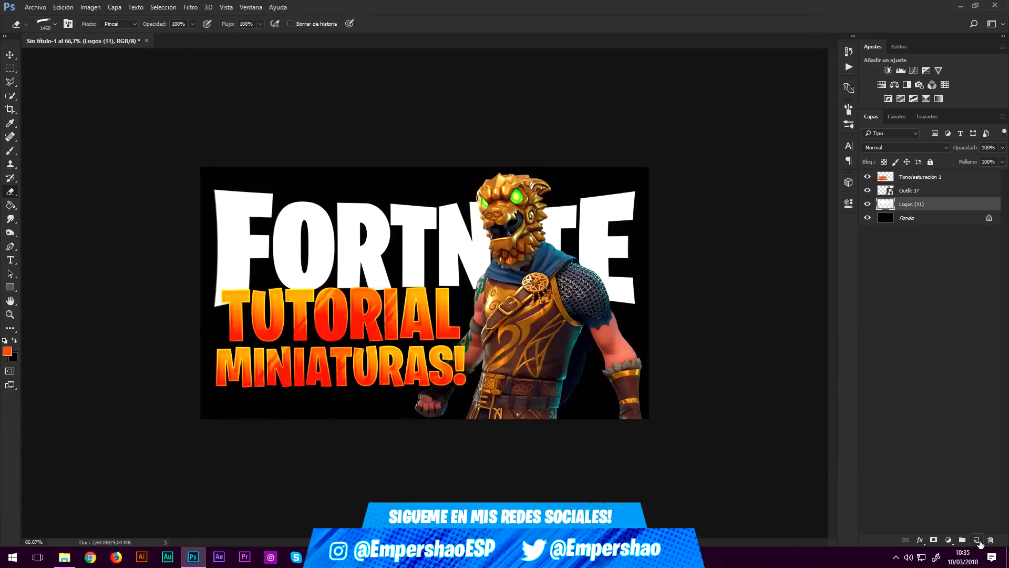
click(979, 542)
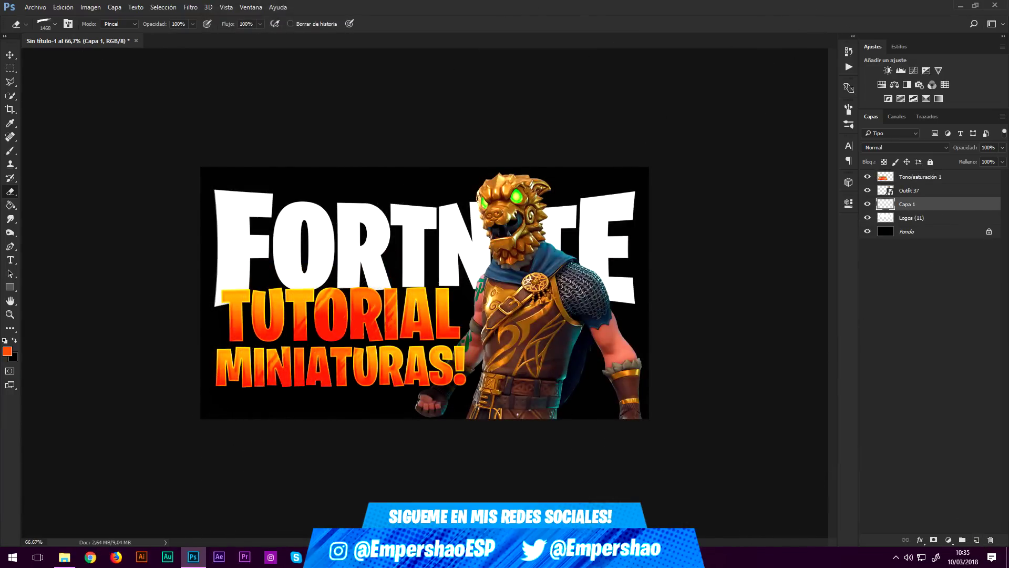
click(10, 151)
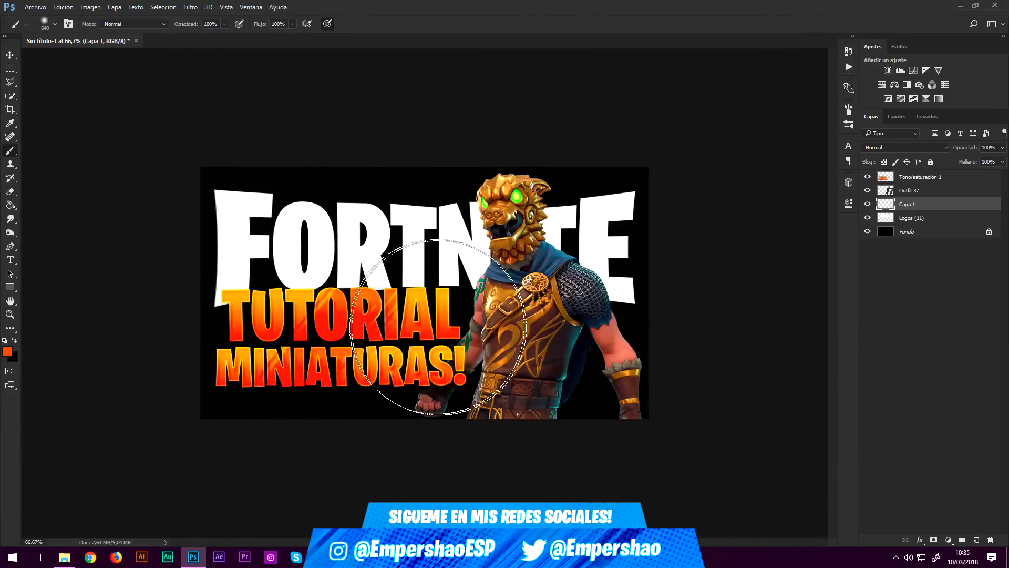
mouse_move(515, 417)
mouse_down()
mouse_move(530, 317)
mouse_move(517, 221)
mouse_up()
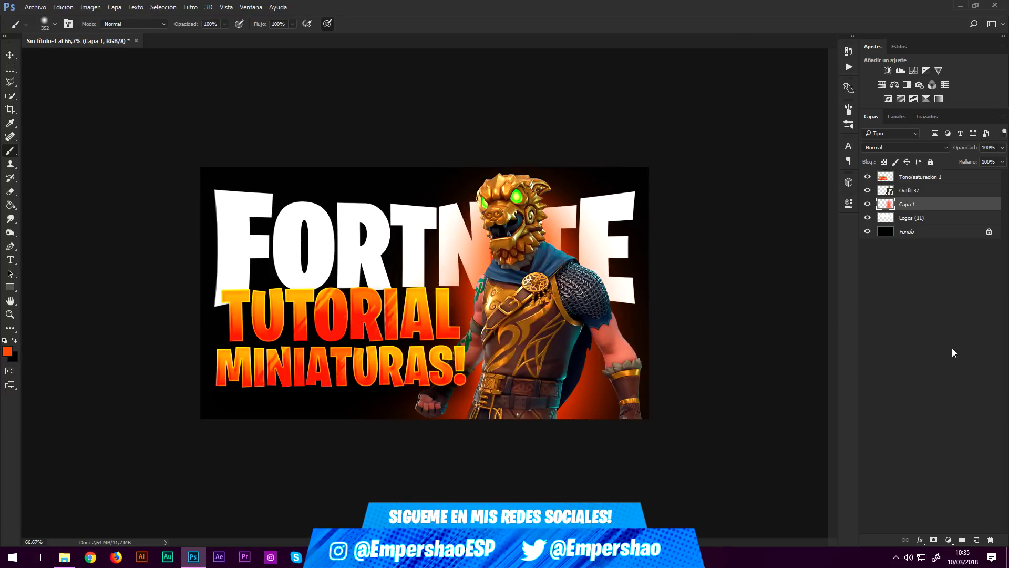
Add an Overlay-blended layer and paint white #ffffff light along the cape and torso edge
click(977, 539)
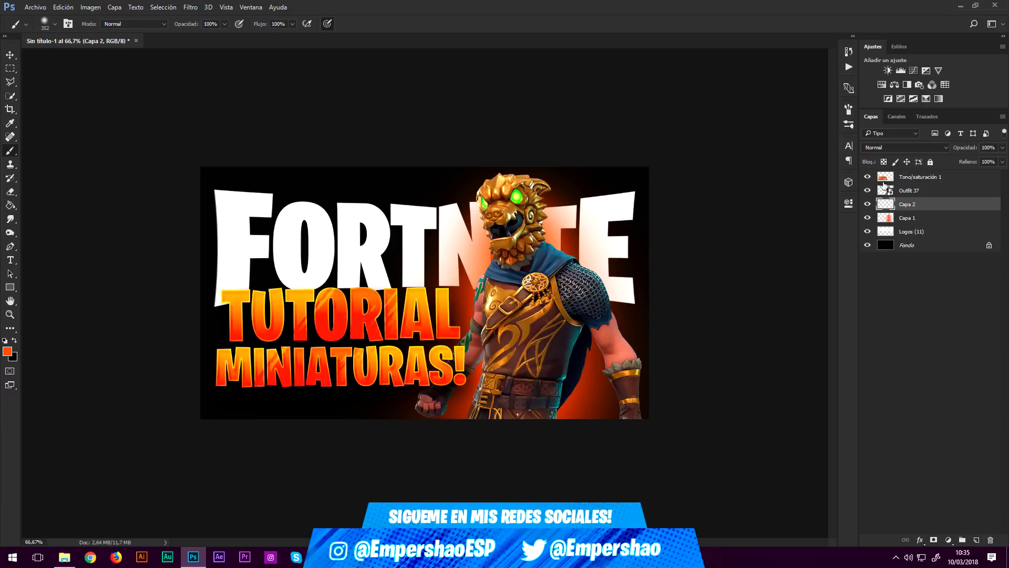
click(889, 147)
click(890, 253)
click(7, 351)
text(ffffff)
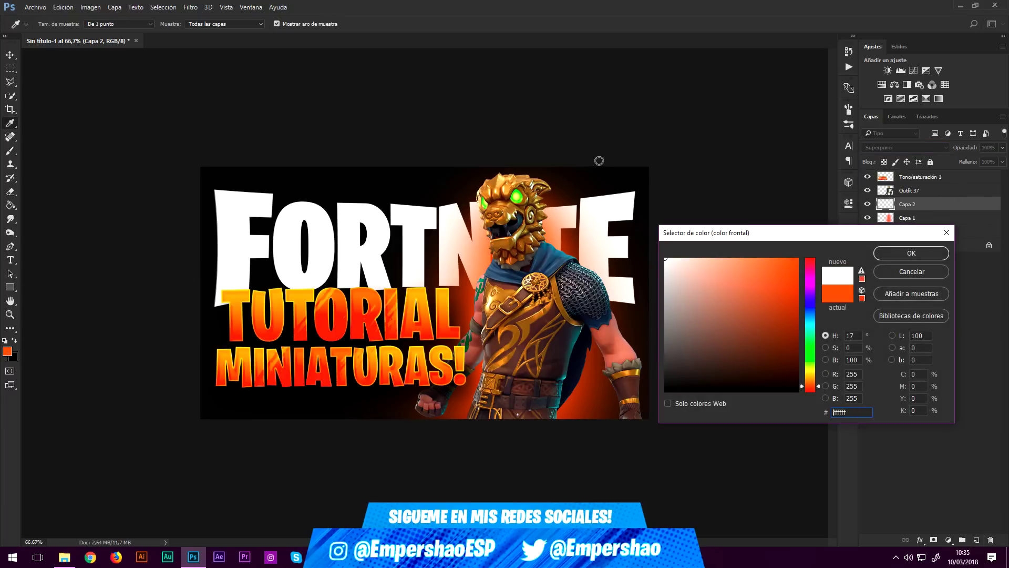
key(Return)
key(b)
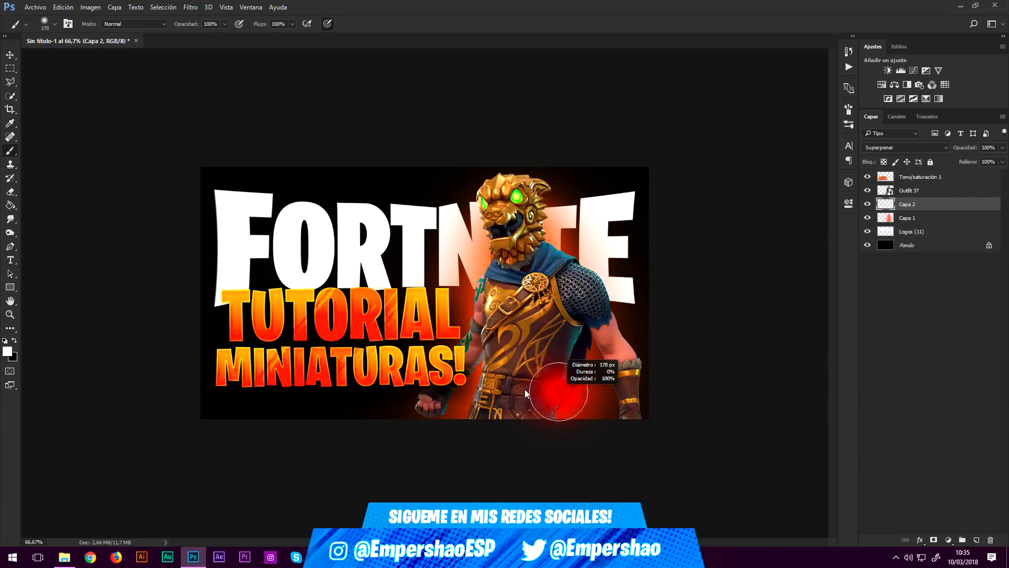
key(ctrl+1)
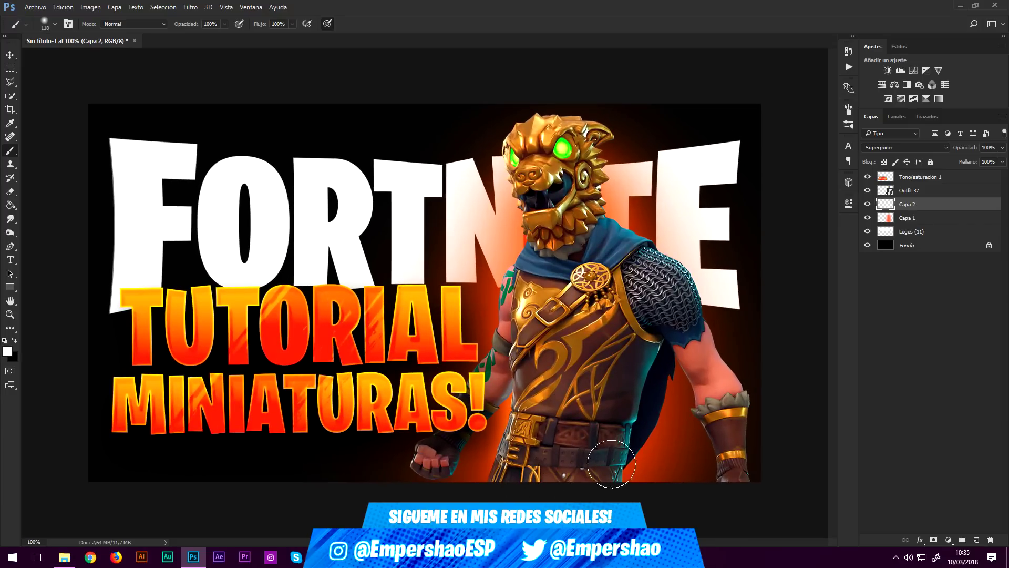
mouse_move(617, 438)
mouse_down()
mouse_move(676, 348)
mouse_move(719, 367)
mouse_up()
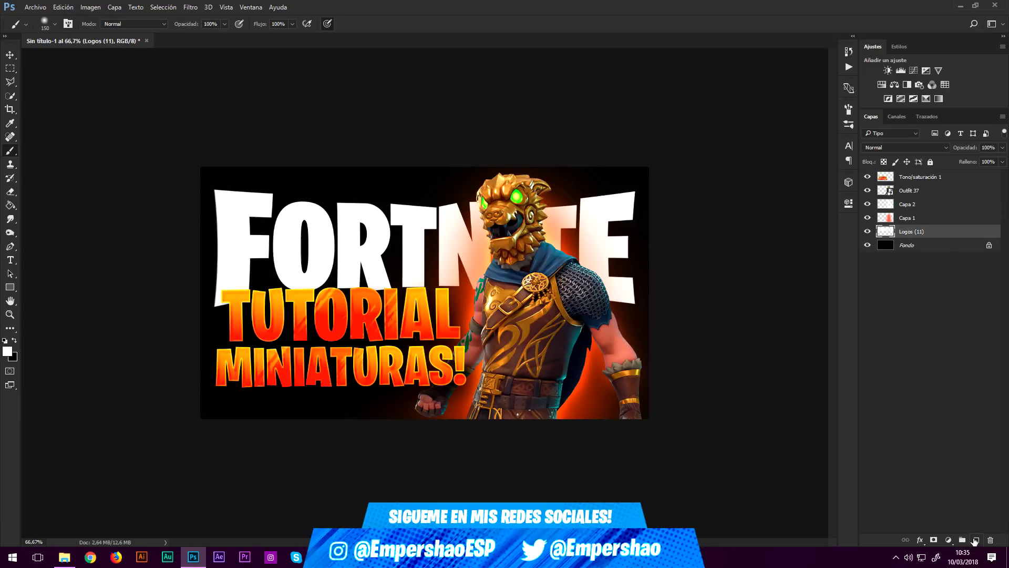
Paint a red-orange glow behind the character on a new layer blended in Trama (Screen)
click(8, 350)
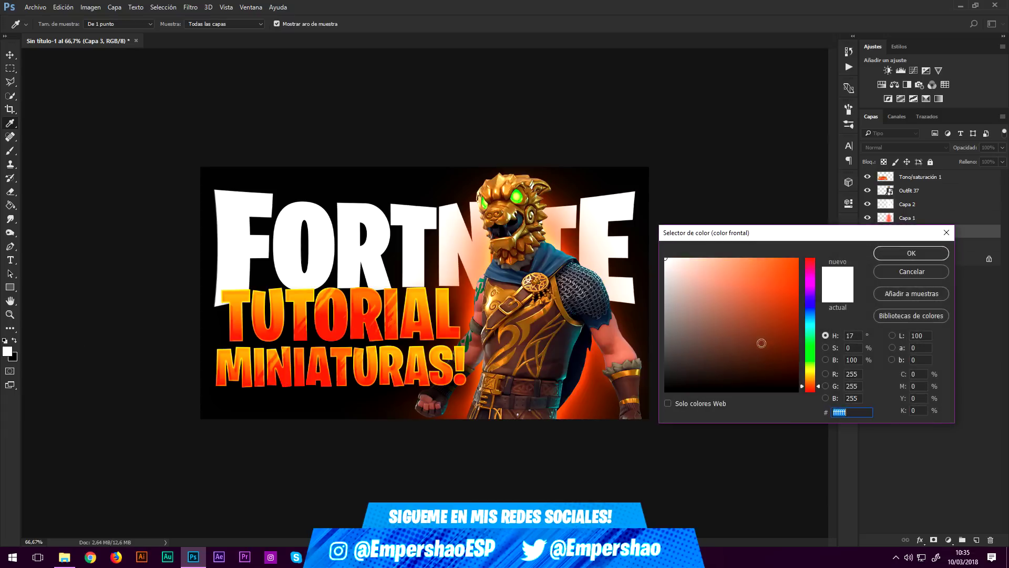
click(812, 380)
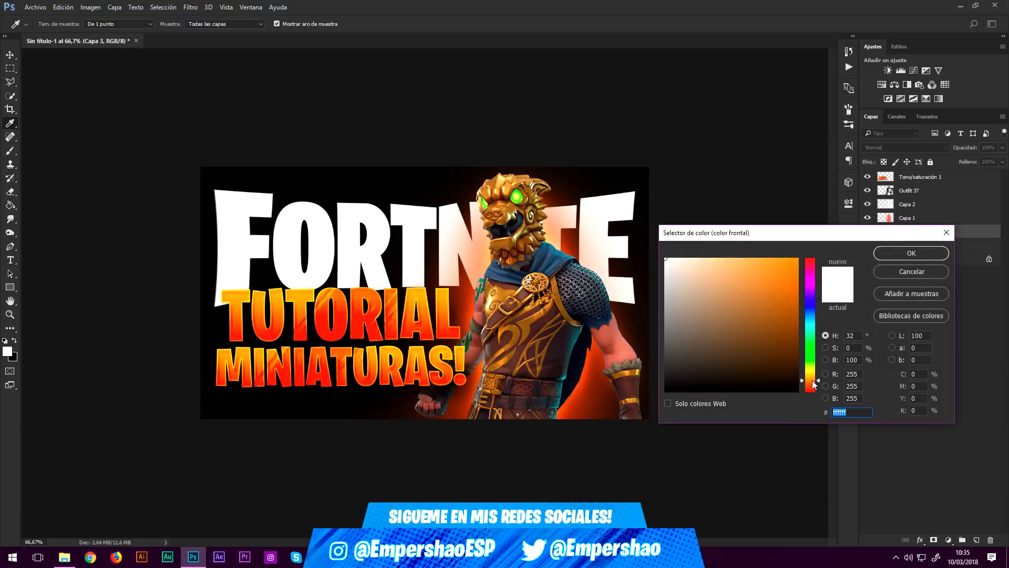
click(798, 258)
drag(812, 381, 812, 386)
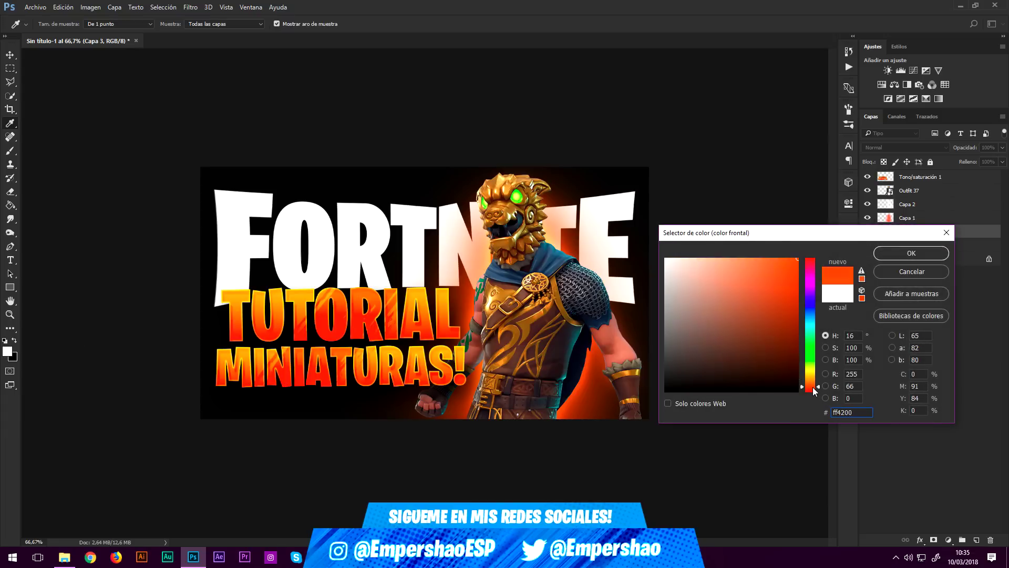
click(921, 255)
key(b)
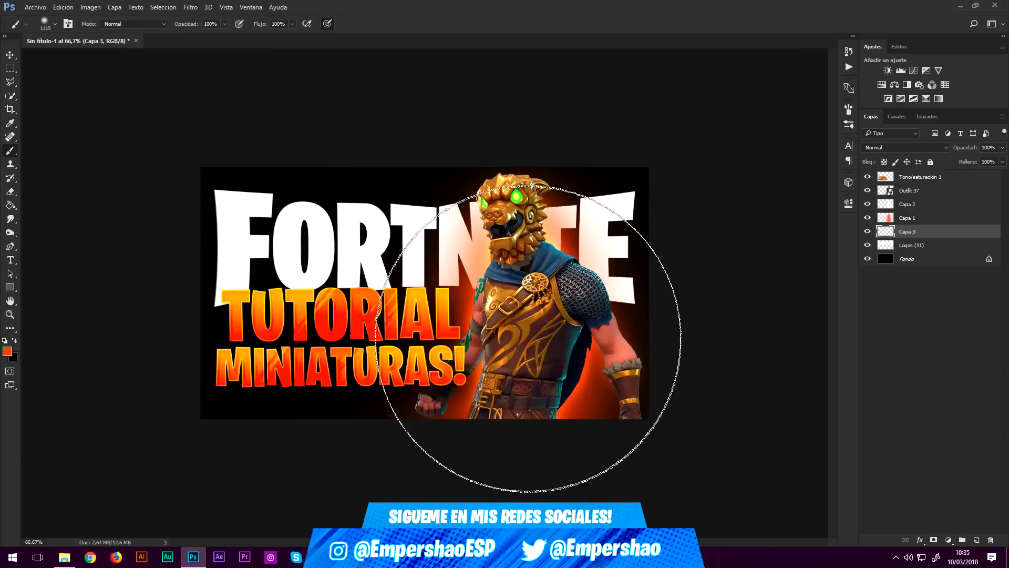
click(488, 303)
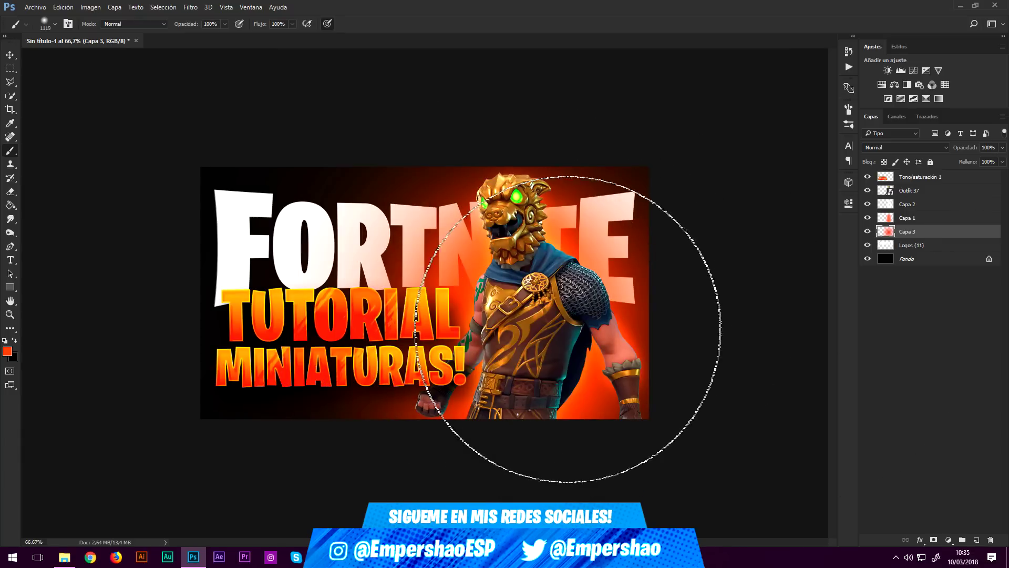
click(915, 149)
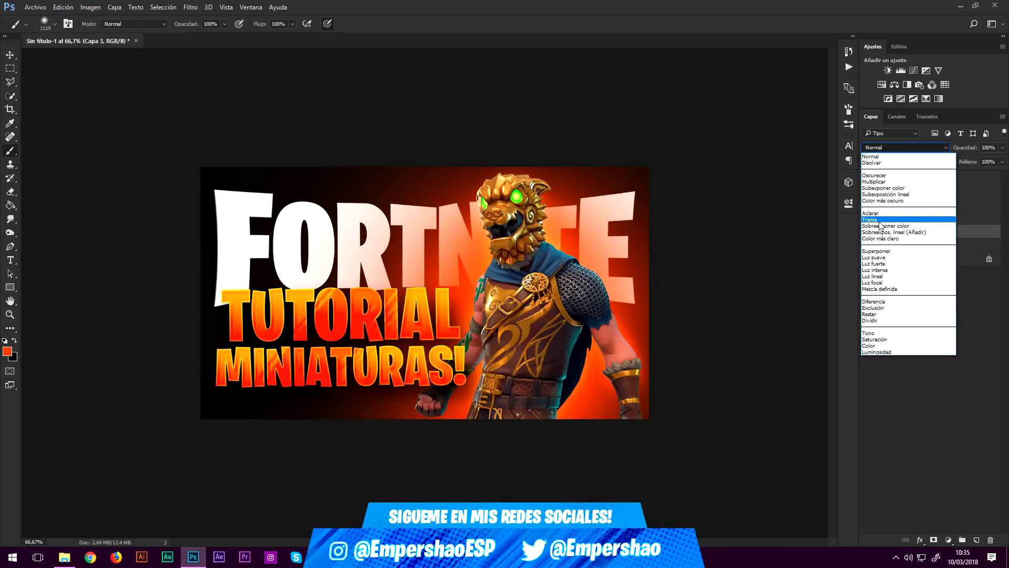
click(880, 226)
Shift the hue of the orange glow layer Capa 1 by +12
click(883, 218)
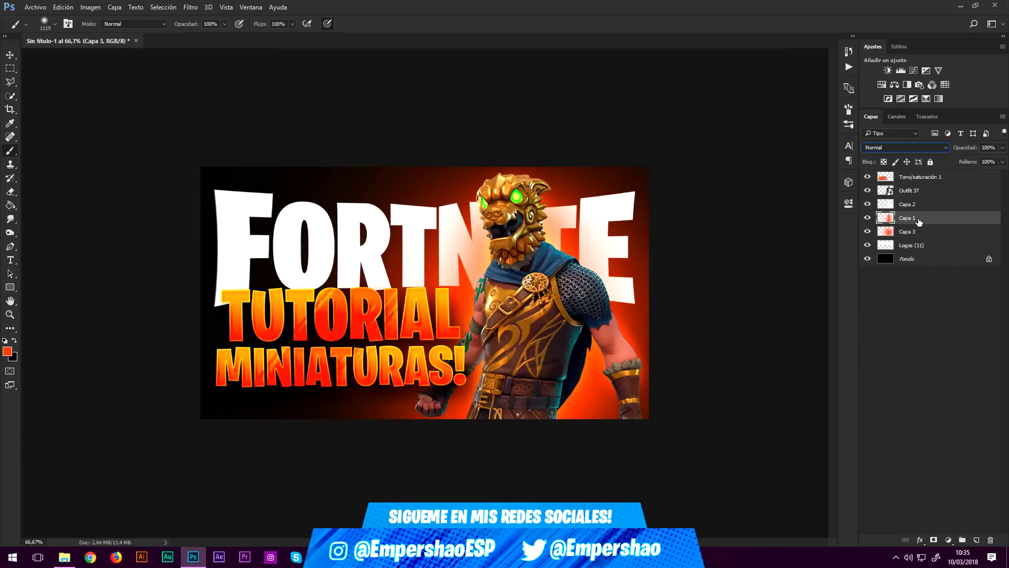
key(ctrl+u)
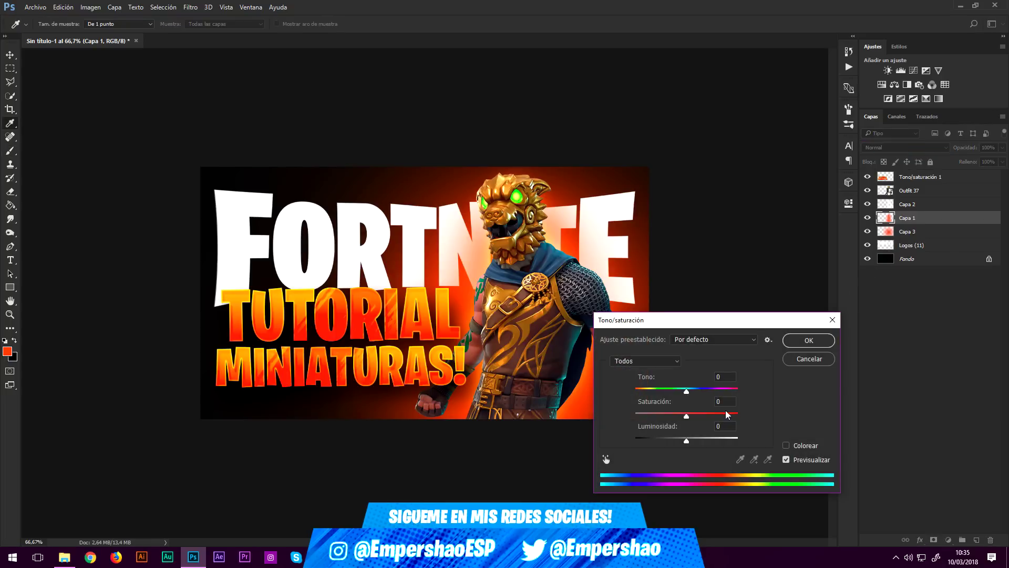
click(818, 360)
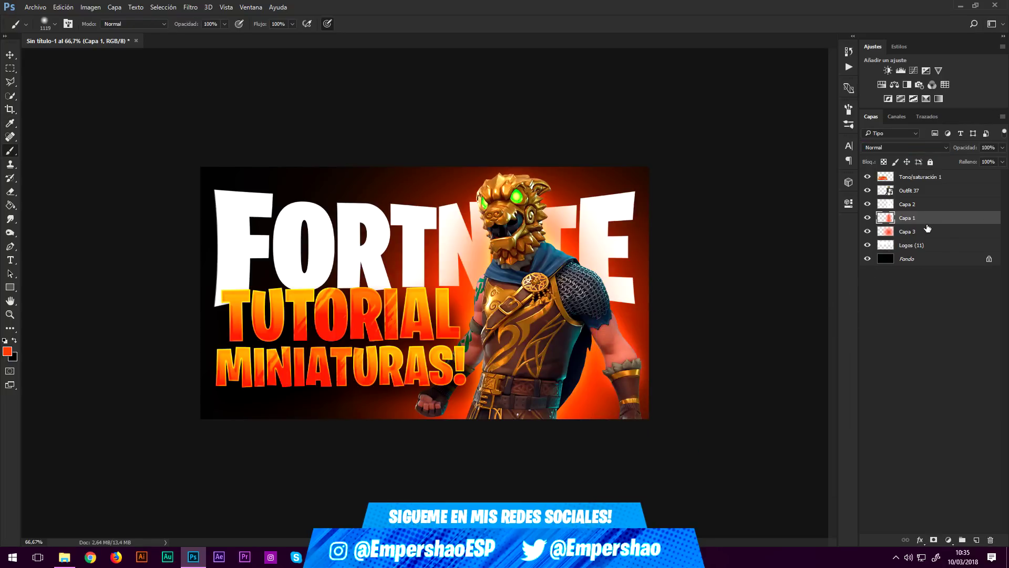
key(ctrl+u)
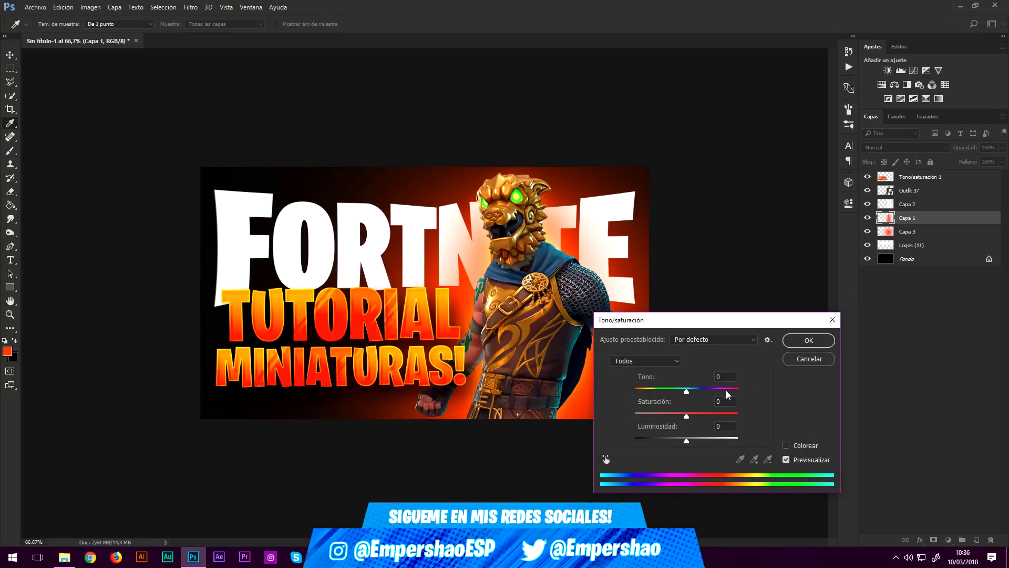
drag(685, 392, 693, 392)
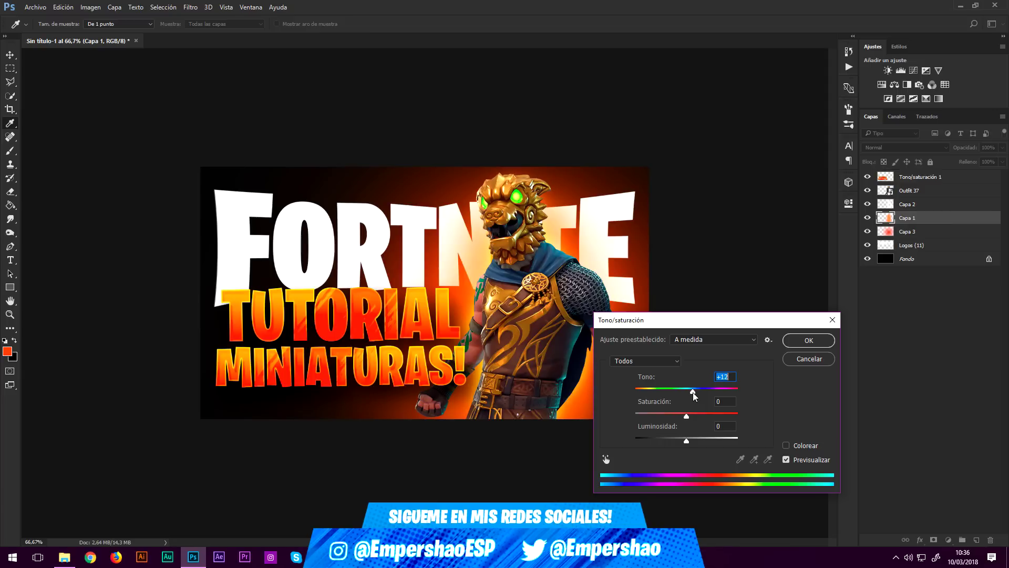
click(803, 342)
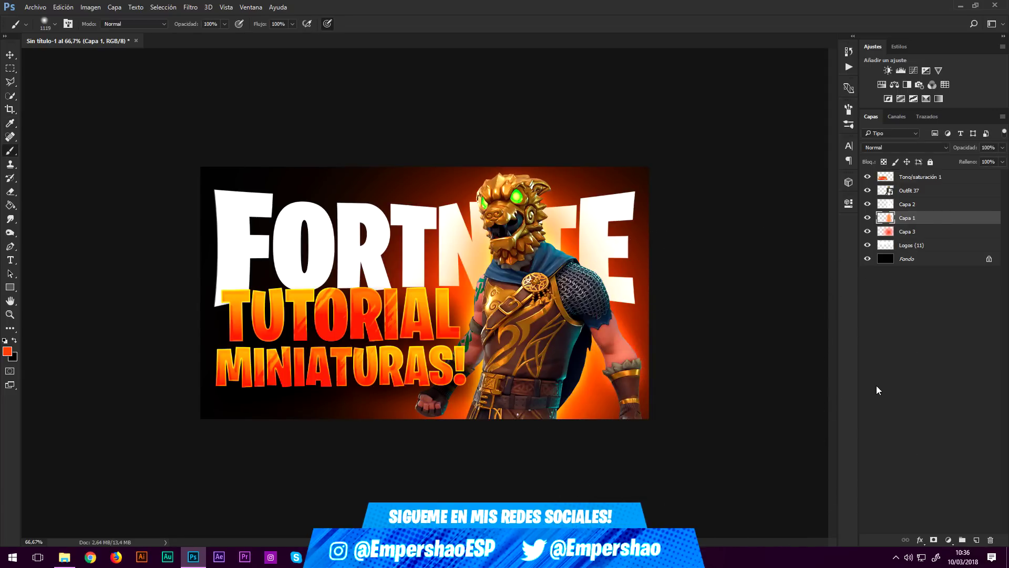
Add a new empty top layer and set the painting colour to white
key(ctrl+shift+alt+n)
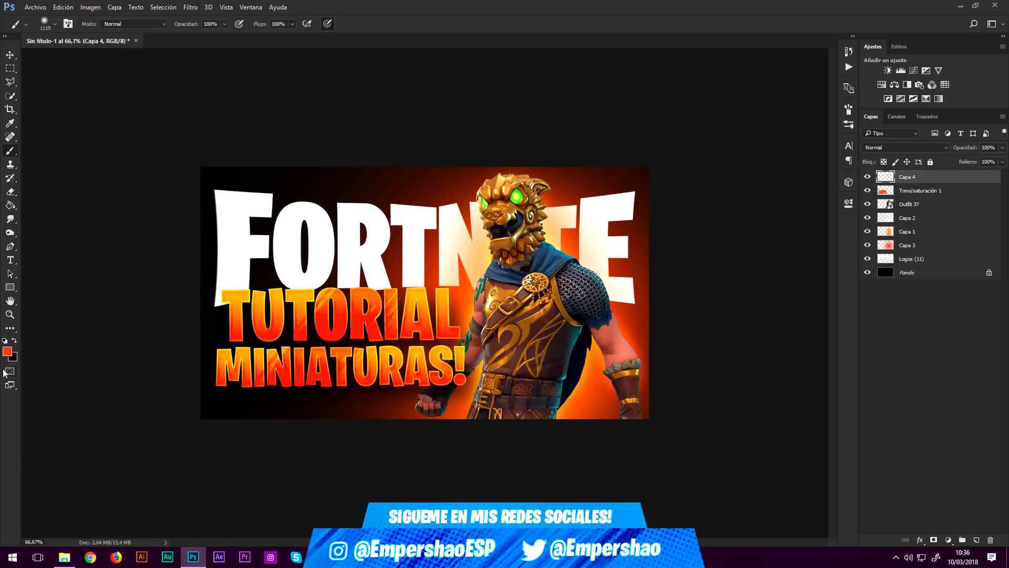
click(7, 351)
drag(765, 309, 660, 157)
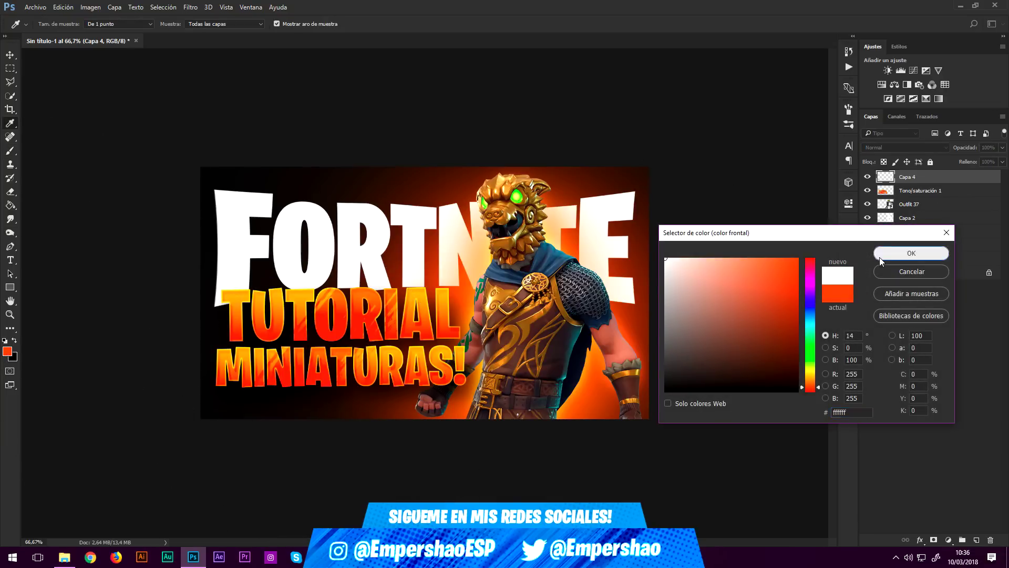
click(911, 253)
key(ctrl+minus)
key(b)
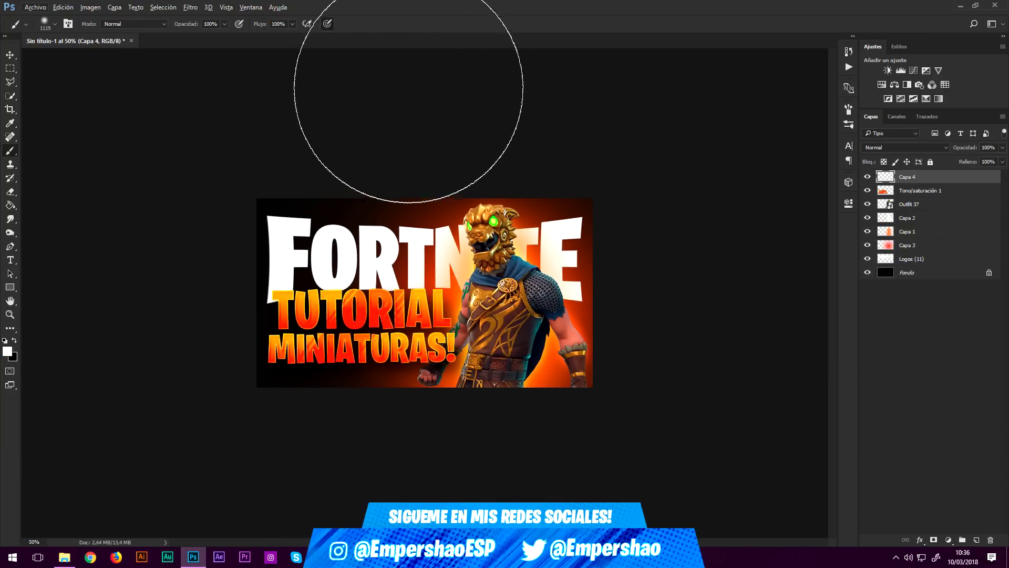
key(ctrl+plus)
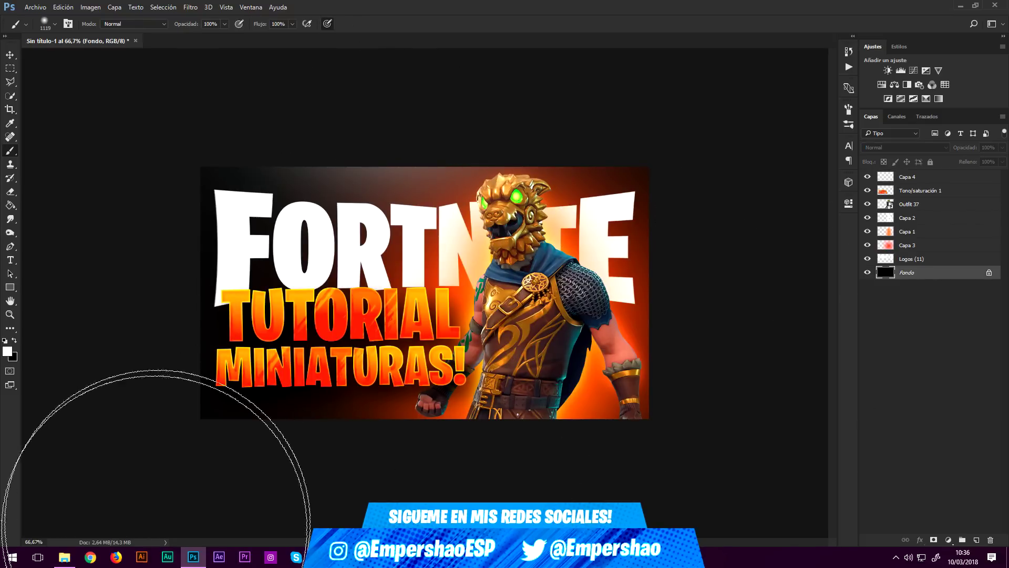
Drag a Fortnite wallpaper from the Wallpapers folder onto the thumbnail canvas
click(64, 557)
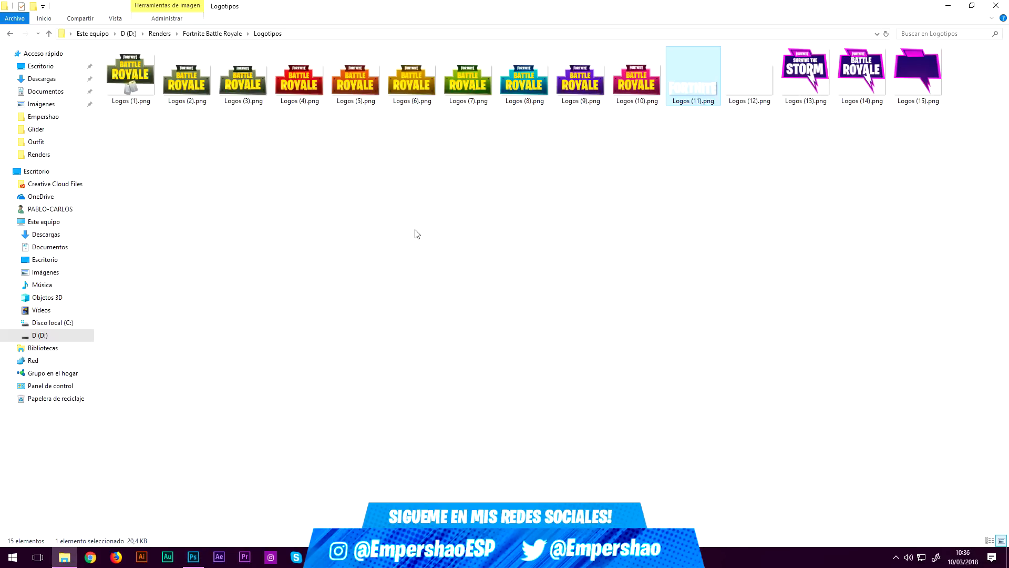
click(219, 34)
double_click(637, 71)
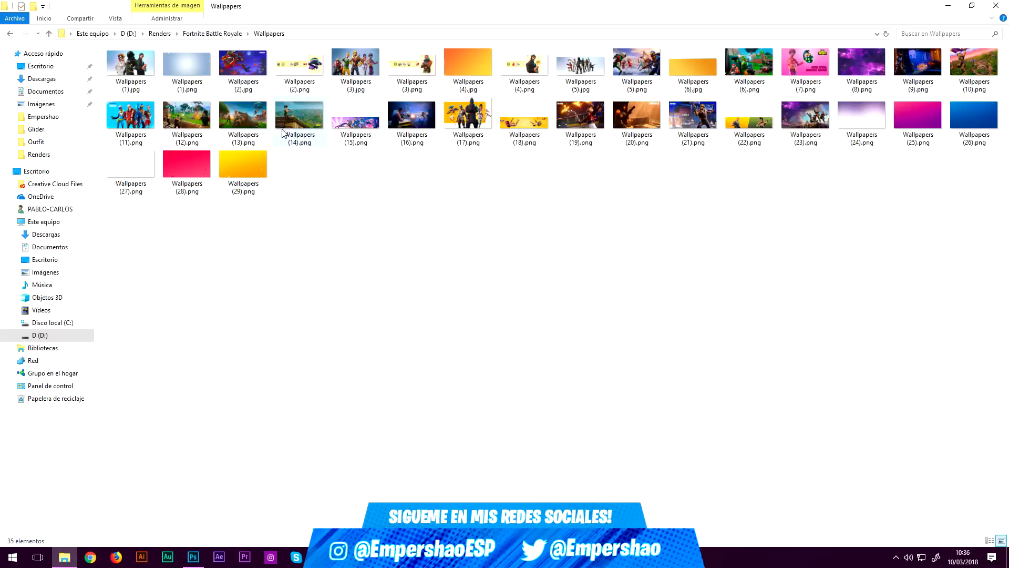
mouse_move(247, 122)
mouse_down()
mouse_move(211, 526)
mouse_move(653, 164)
mouse_up()
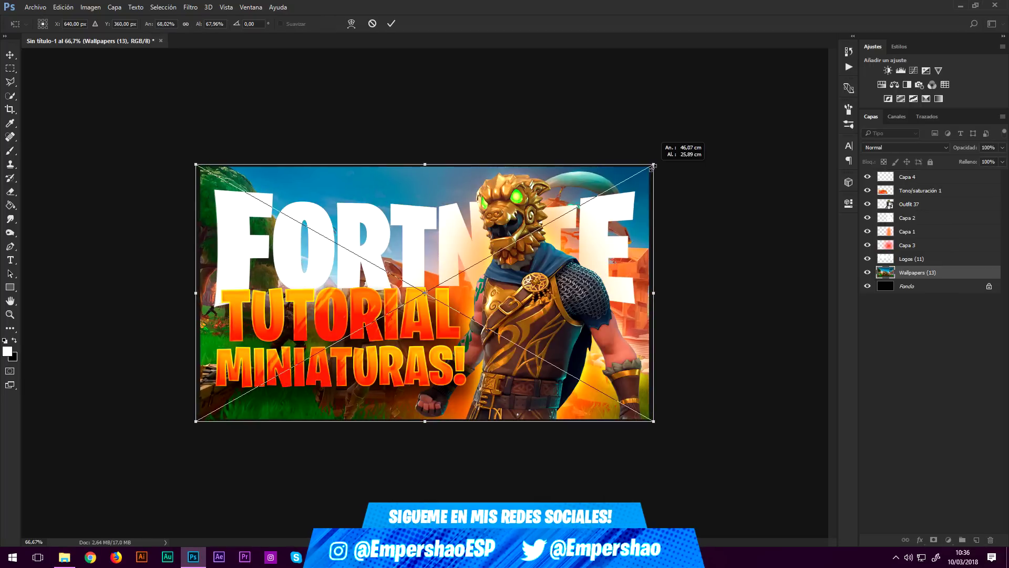
Commit the wallpaper placement and add a black-to-white gradient map adjustment above it
click(392, 23)
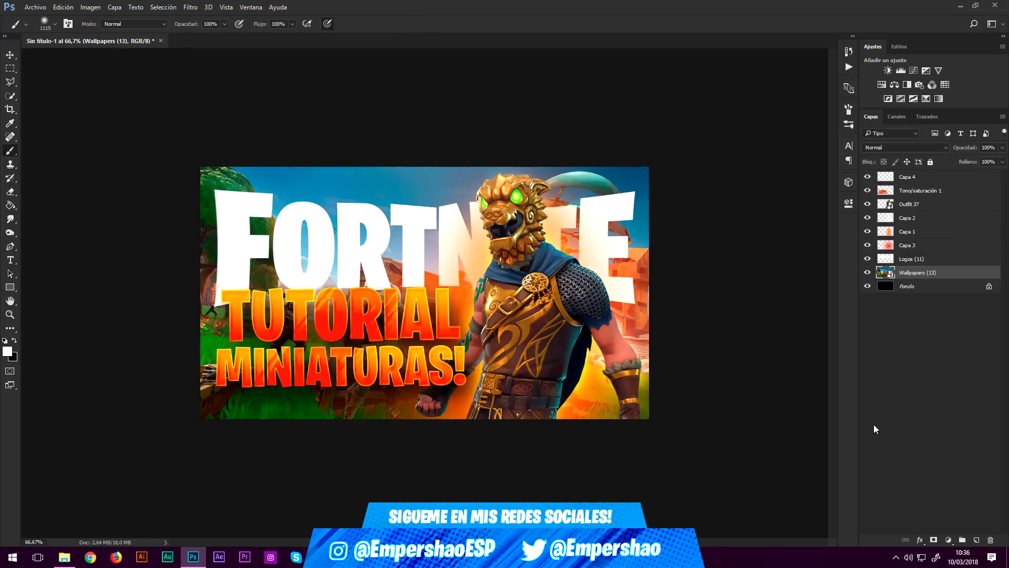
click(939, 99)
click(822, 237)
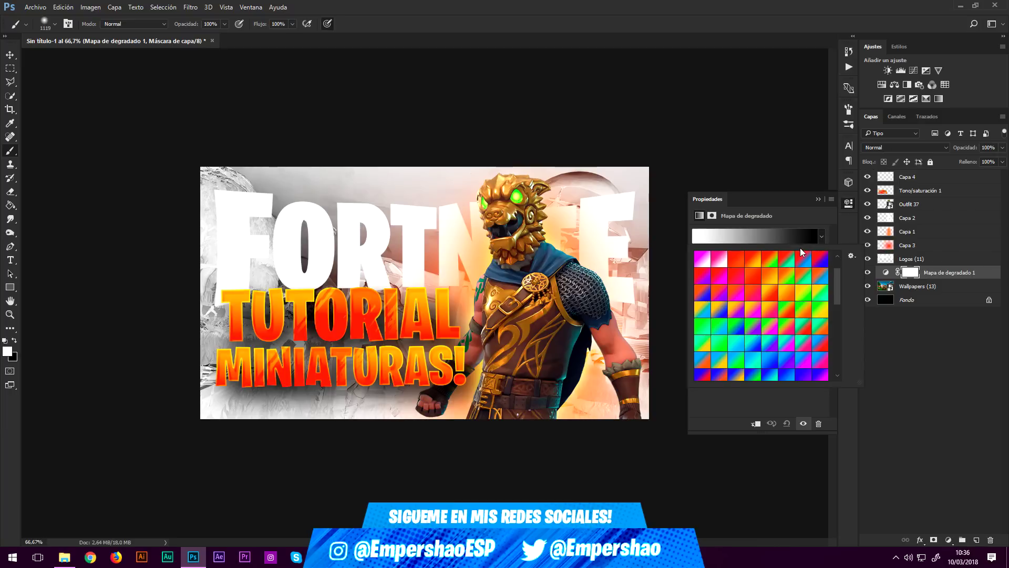
scroll(728, 281, up, 2)
click(770, 259)
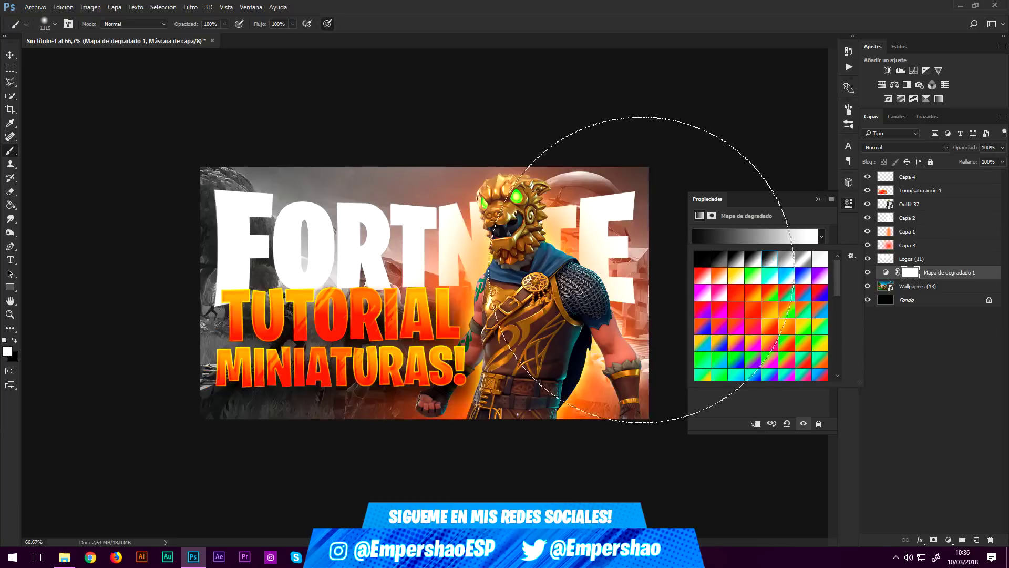
click(818, 198)
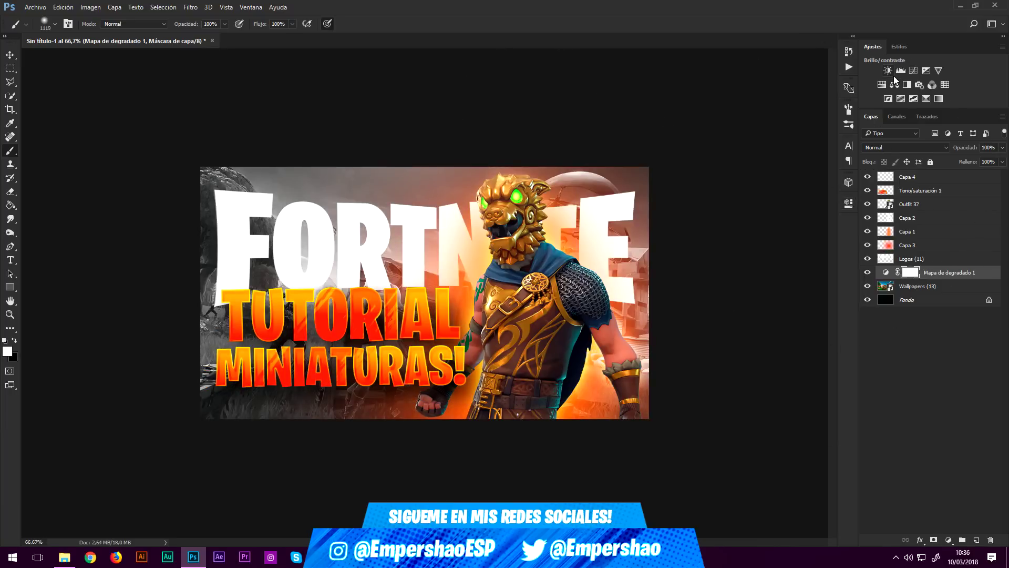
Add an Exposure adjustment at −5.00 with slightly lower gamma, comparing against Wallpapers (13)
click(925, 71)
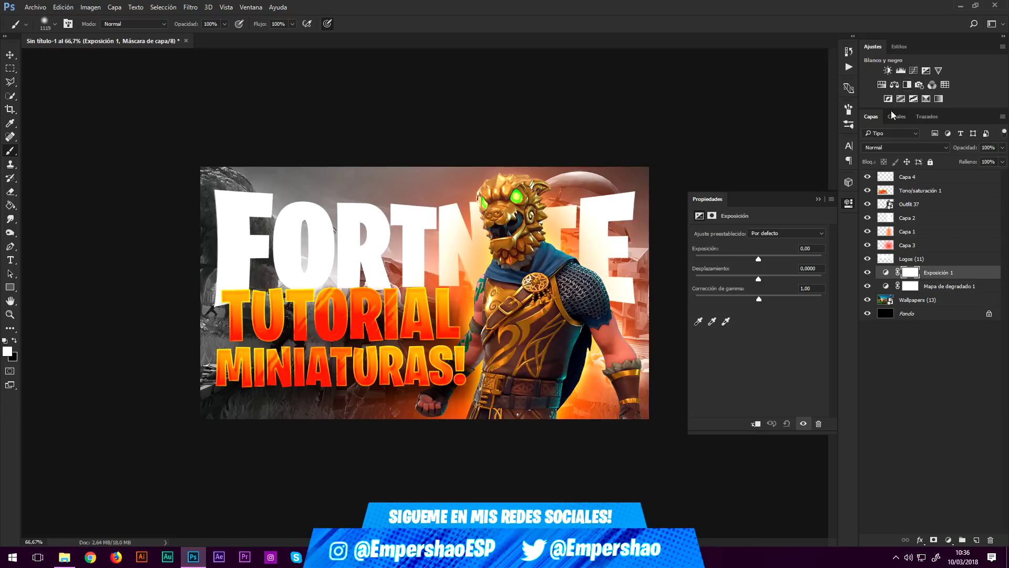
drag(750, 259, 719, 258)
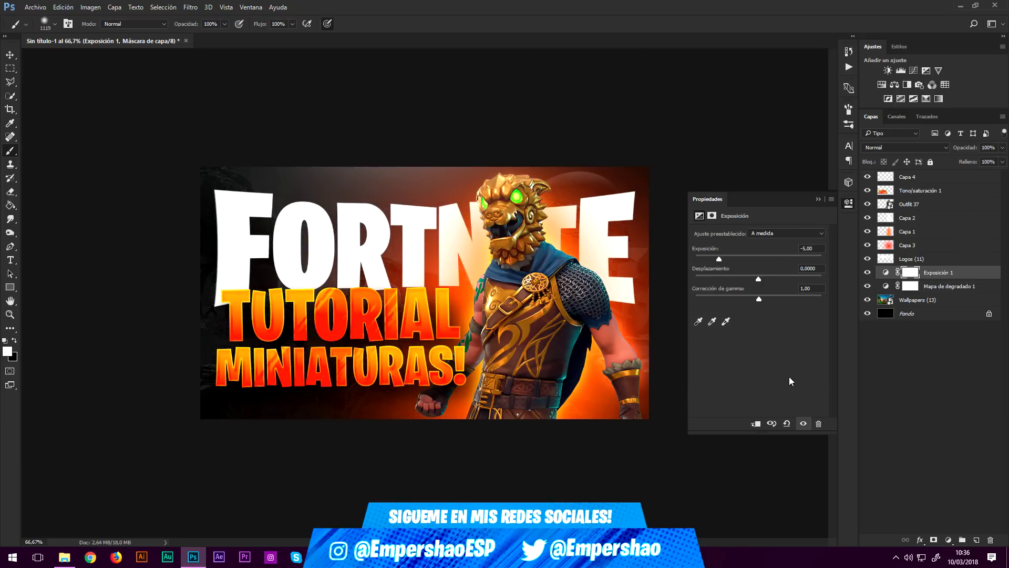
drag(760, 294, 762, 296)
click(819, 199)
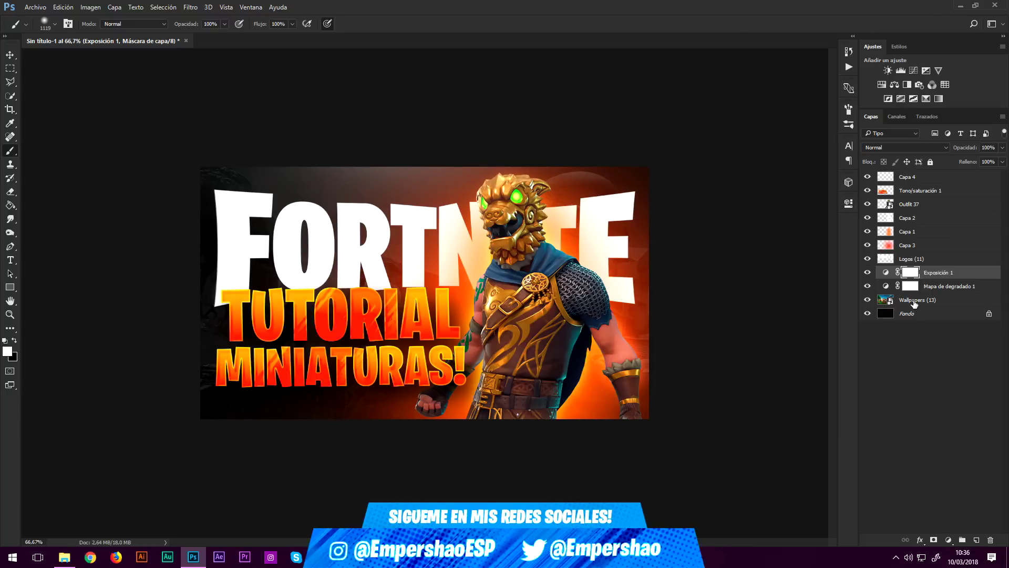
click(867, 300)
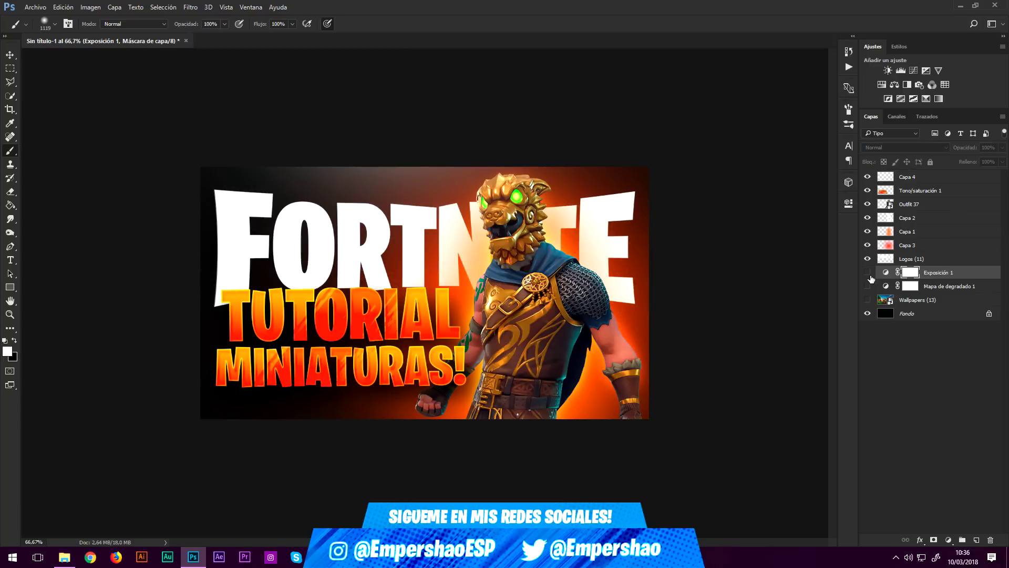
click(867, 300)
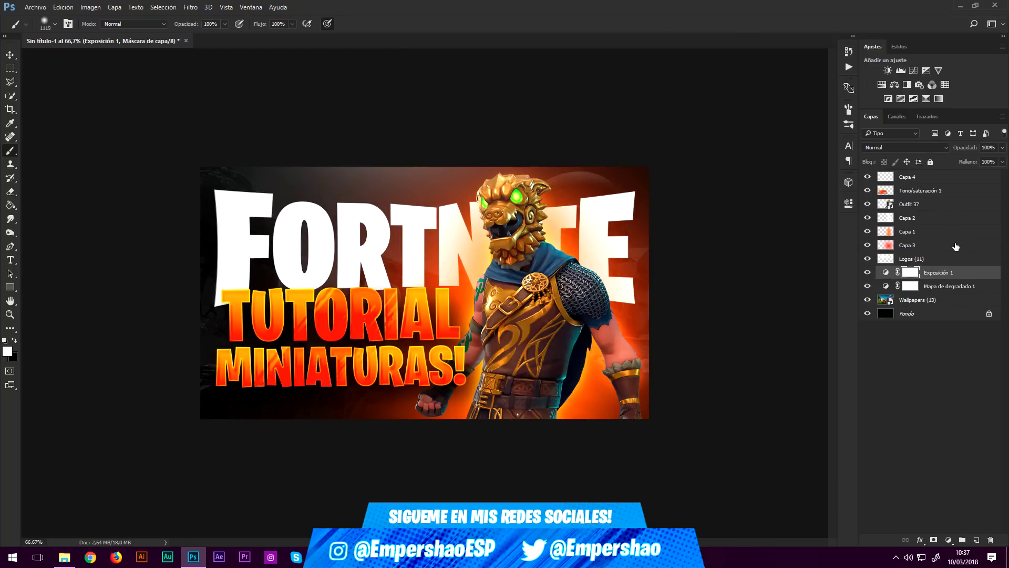
Give Logos (11) a Sombra paralela drop shadow and add empty layer Capa 5 above Exposición 1
double_click(957, 262)
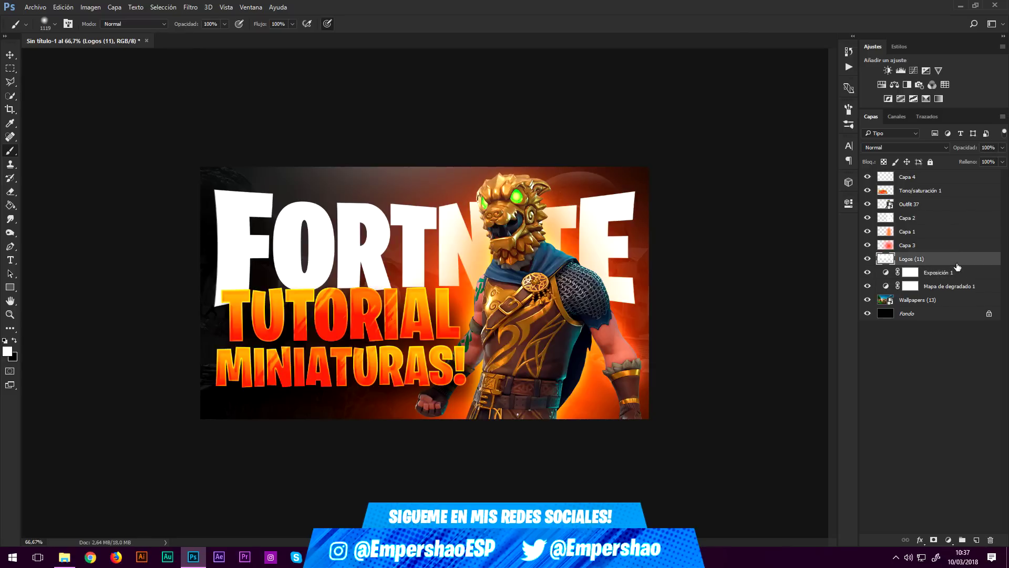
click(602, 484)
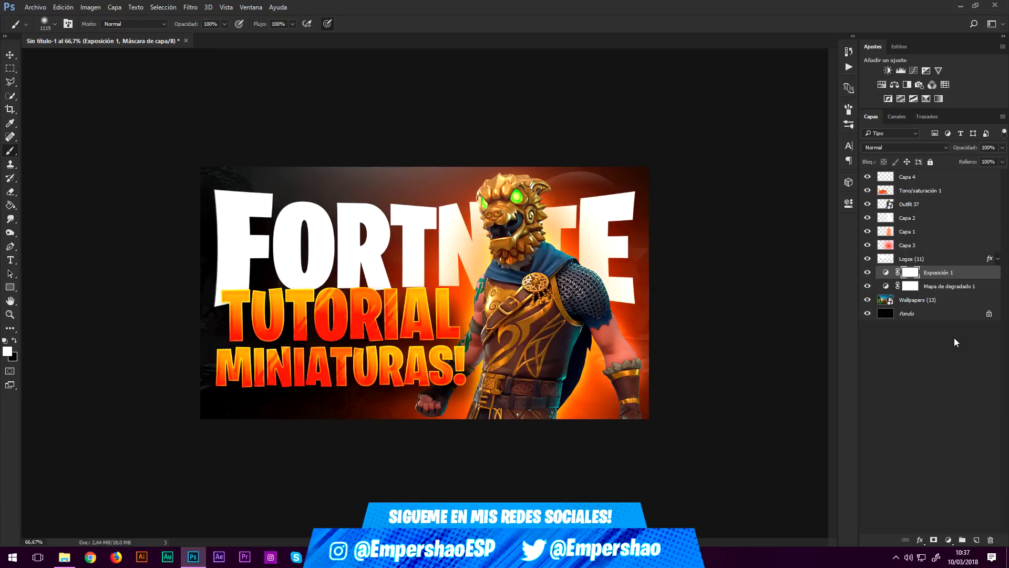
click(977, 541)
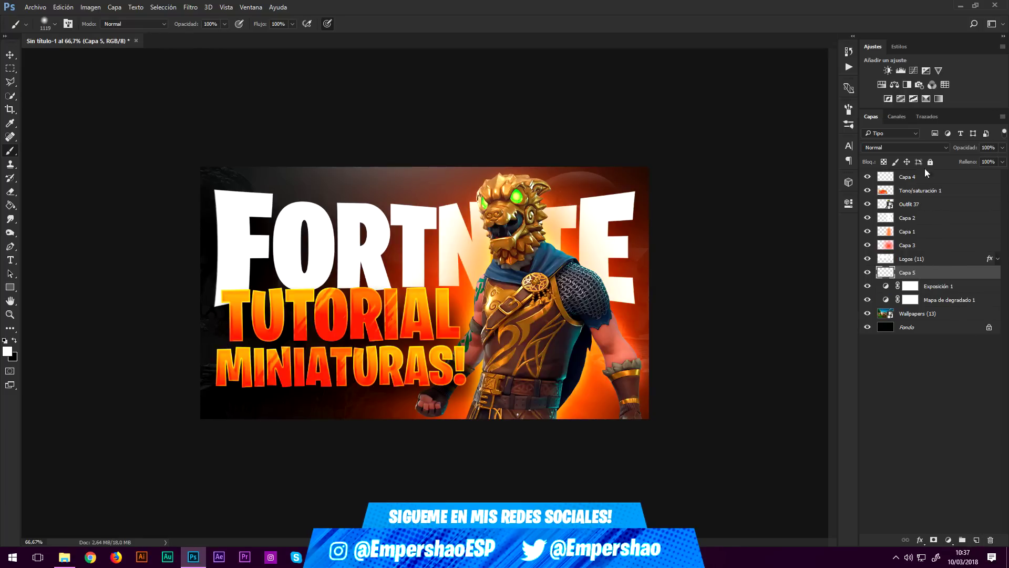
Paint ff3c00 orange streaks on Capa 5 with the large 1468 px brush
click(56, 24)
click(39, 103)
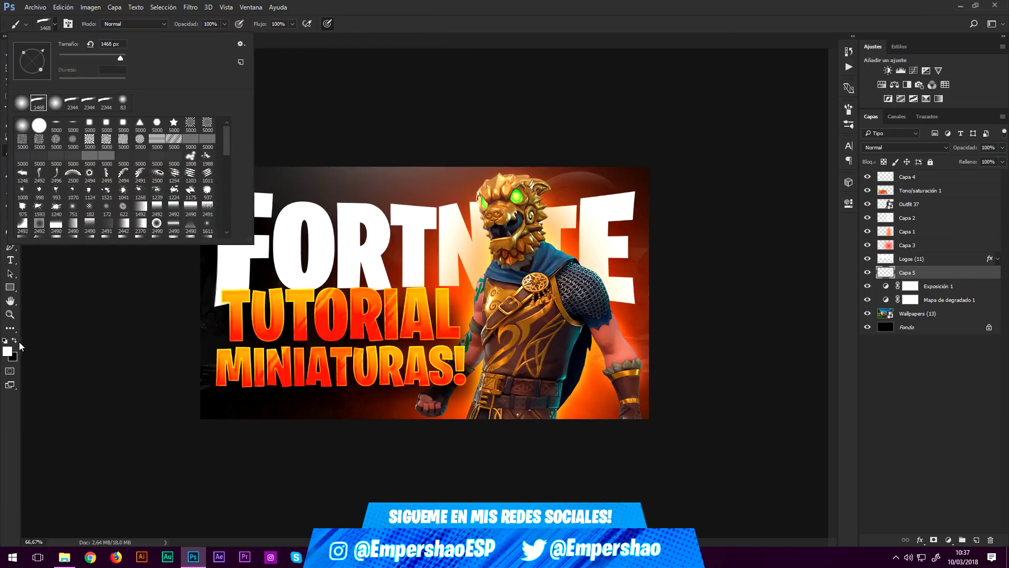
click(7, 353)
text(ff3c00)
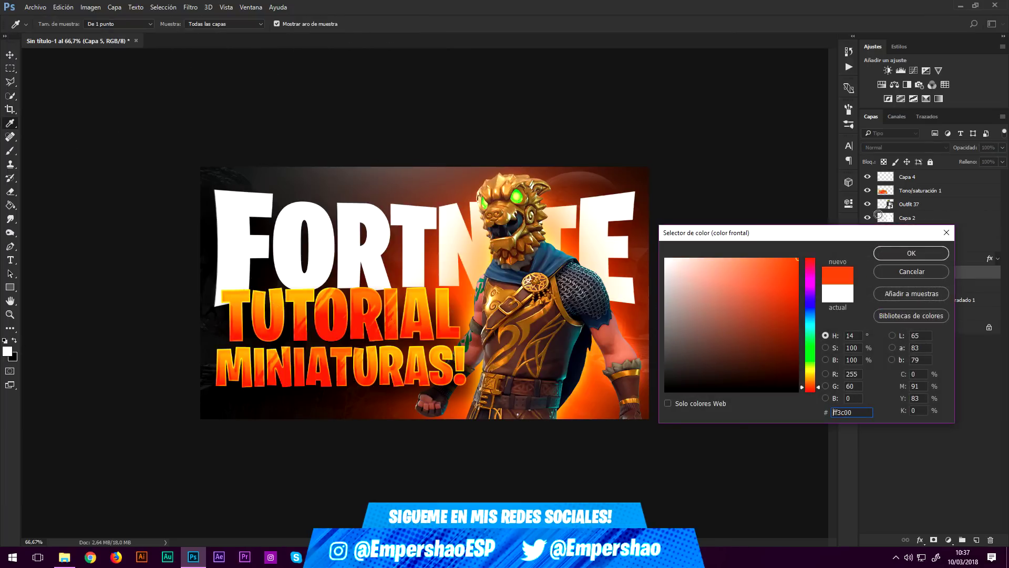
click(912, 253)
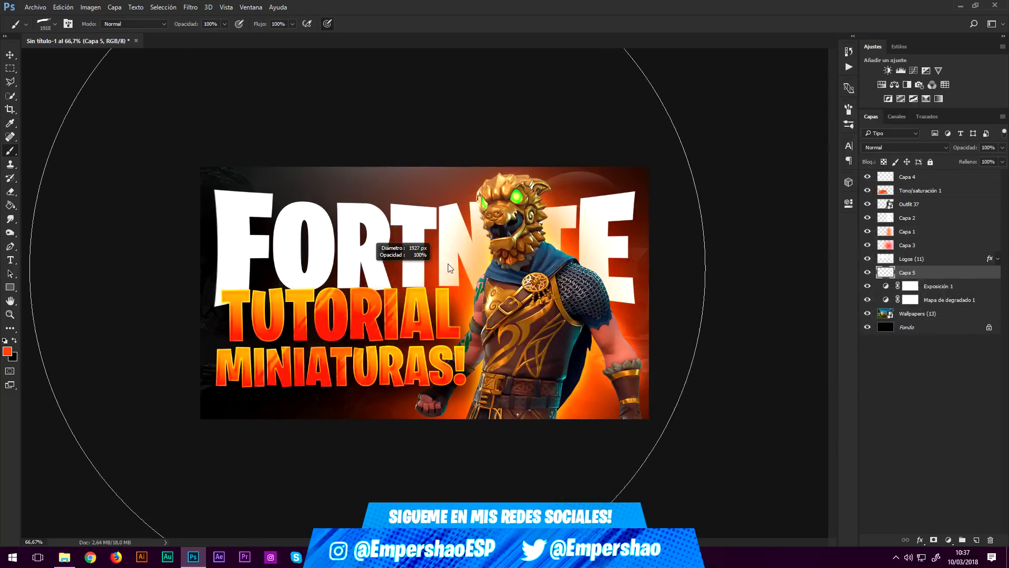
click(363, 258)
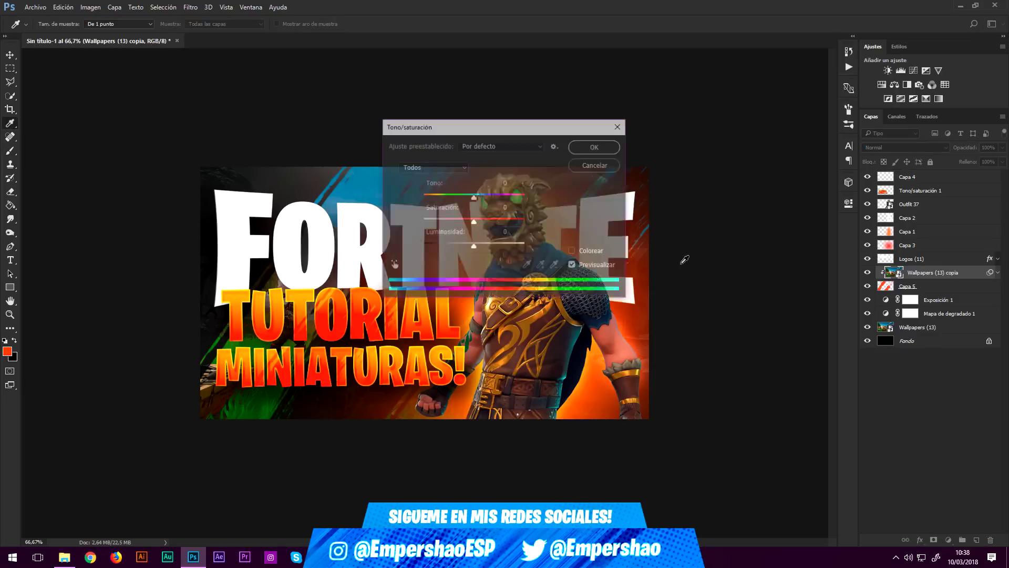
Desaturate and rasterize the wallpaper copy, clip it to the streaks, and try overlay-type blend modes
drag(471, 221, 421, 221)
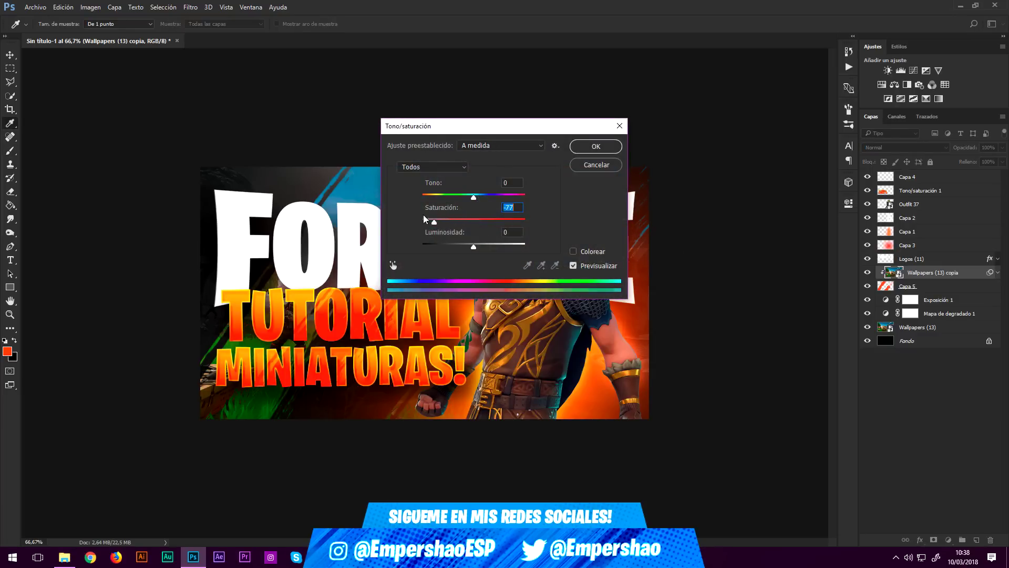
click(596, 147)
right_click(924, 272)
click(768, 243)
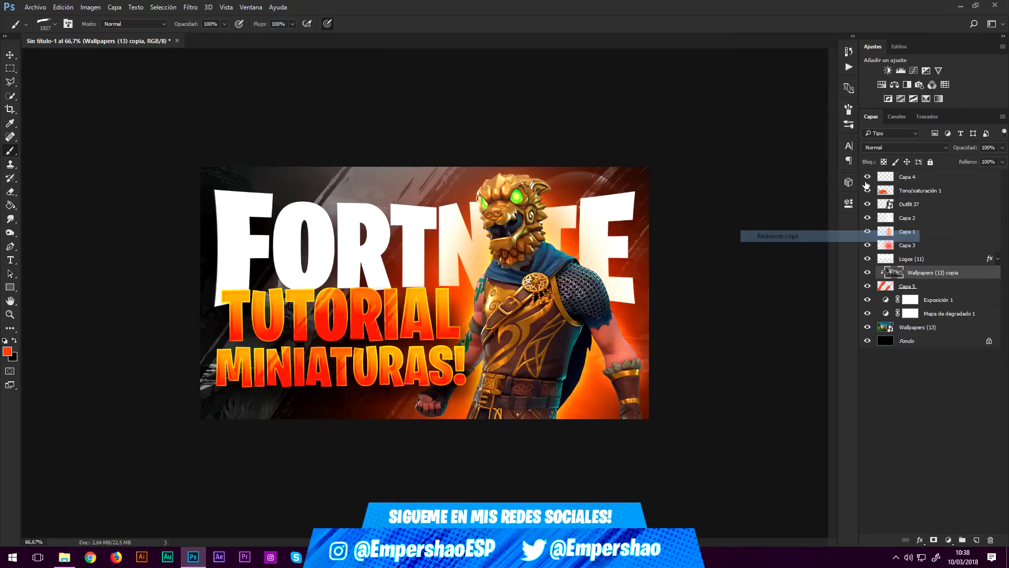
key(b)
click(888, 149)
click(886, 255)
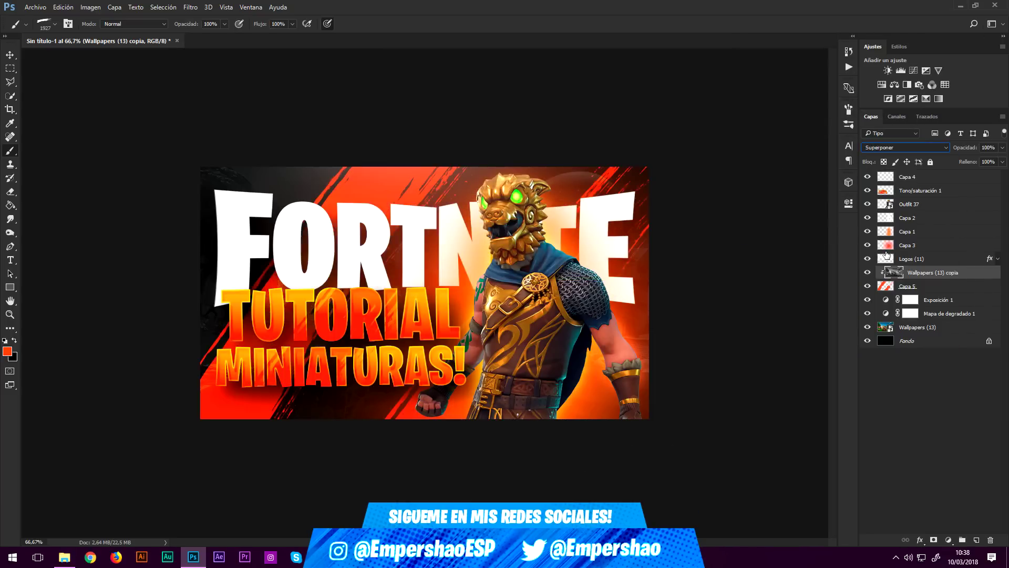
key(Down)
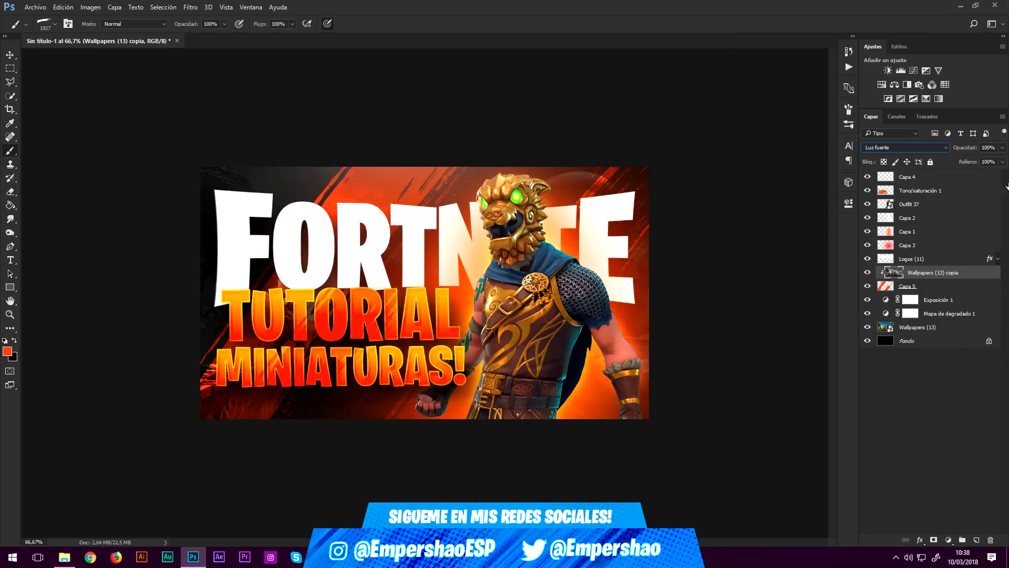
key(Down)
key(Down)
key(Down)
key(Down)
key(Down)
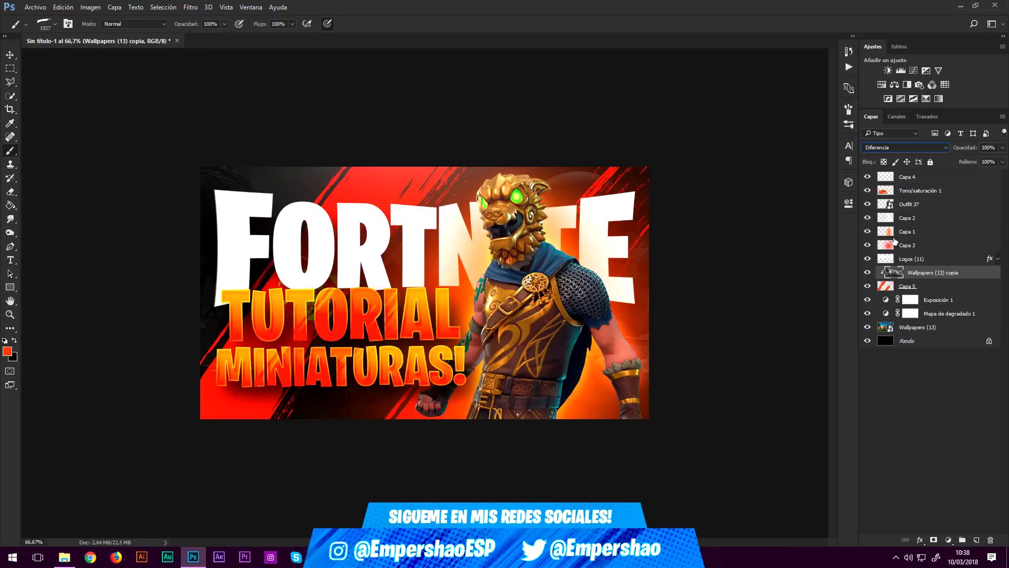
key(Down)
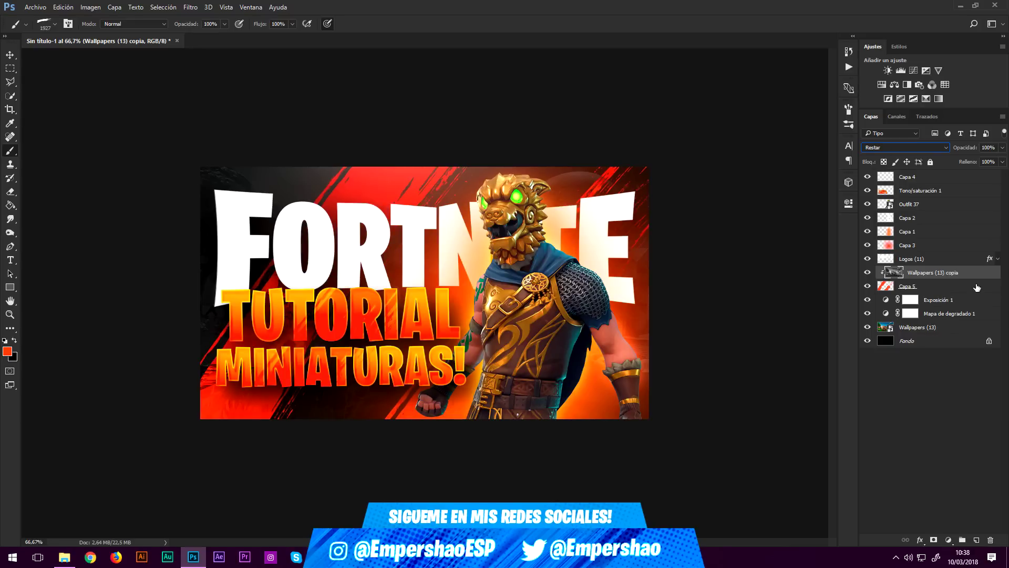
Shift the hue of the Capa 5 streaks by +15
click(949, 286)
key(ctrl+u)
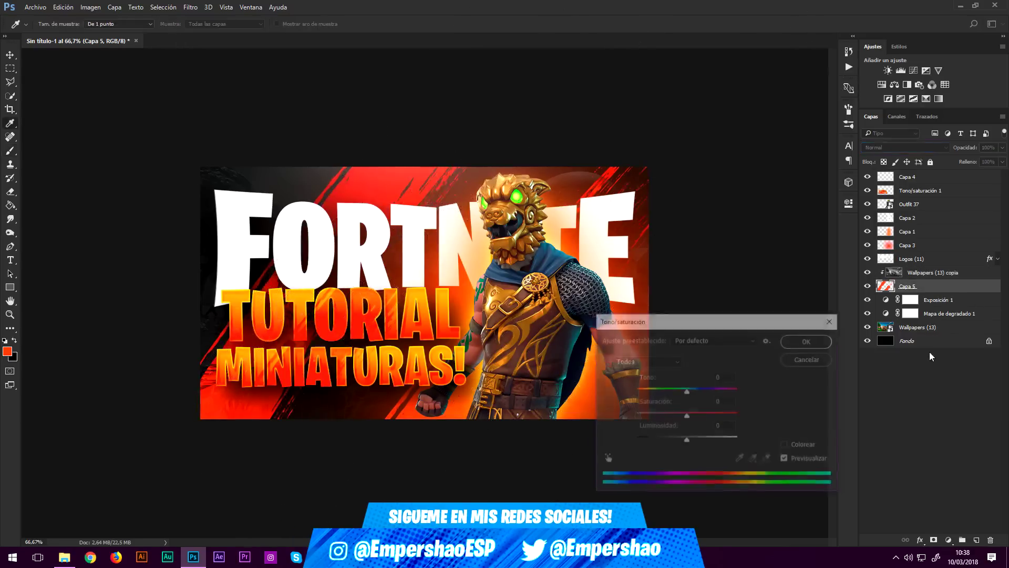
drag(684, 392, 695, 394)
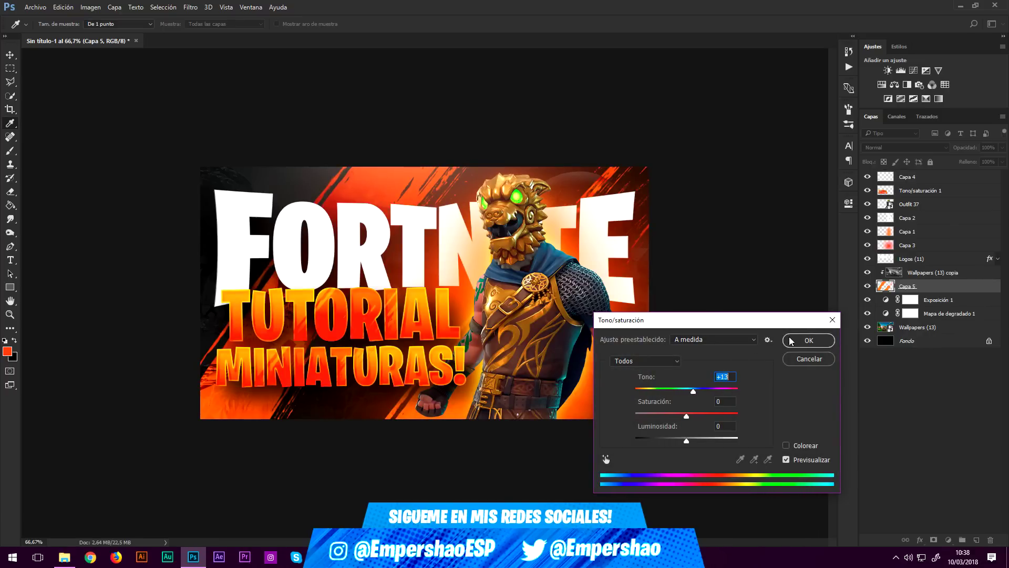
click(809, 340)
key(b)
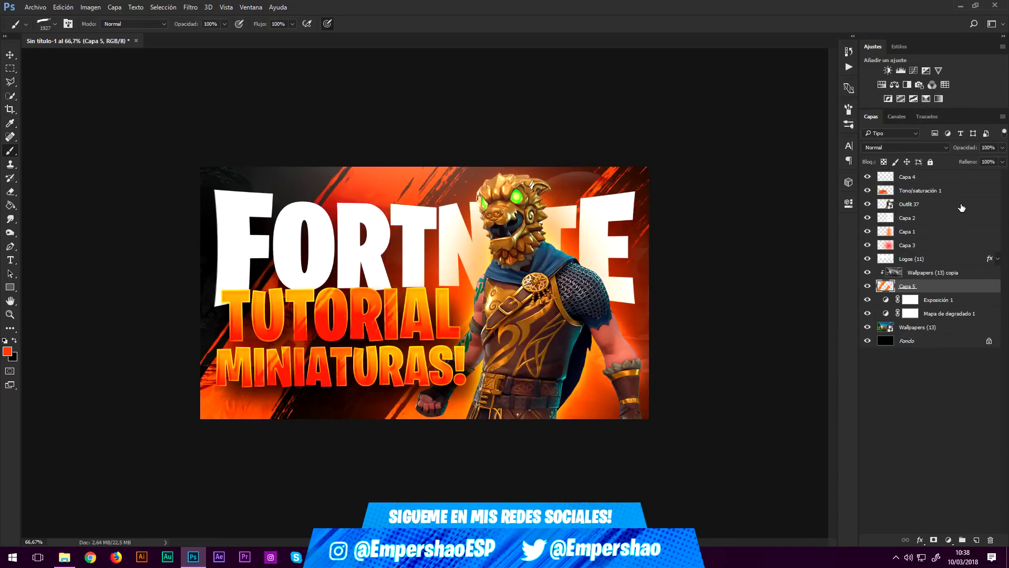
Give Outfit 37 Satinado and an enlarged Resplandor interior layer style
right_click(964, 209)
click(862, 45)
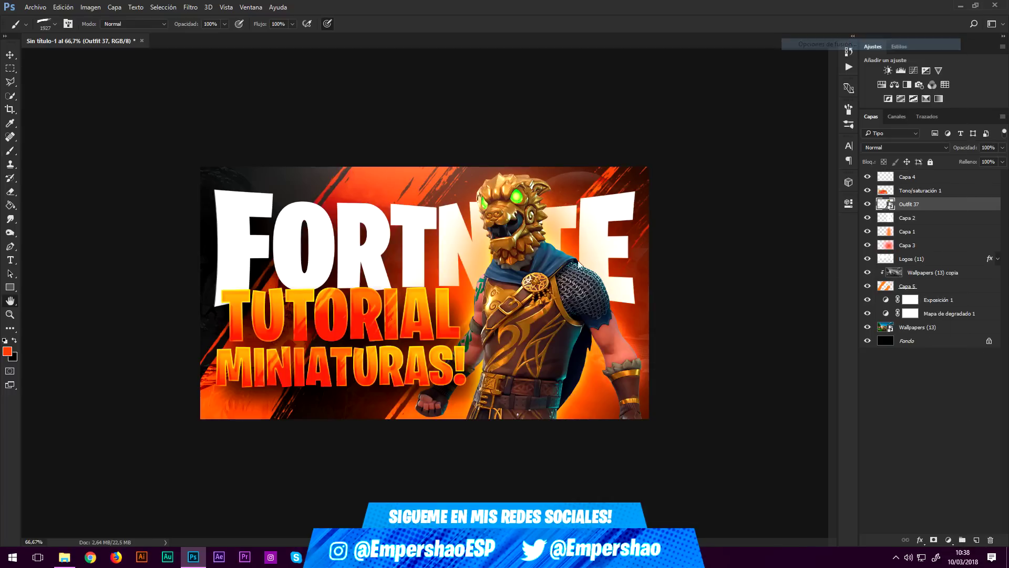
click(591, 415)
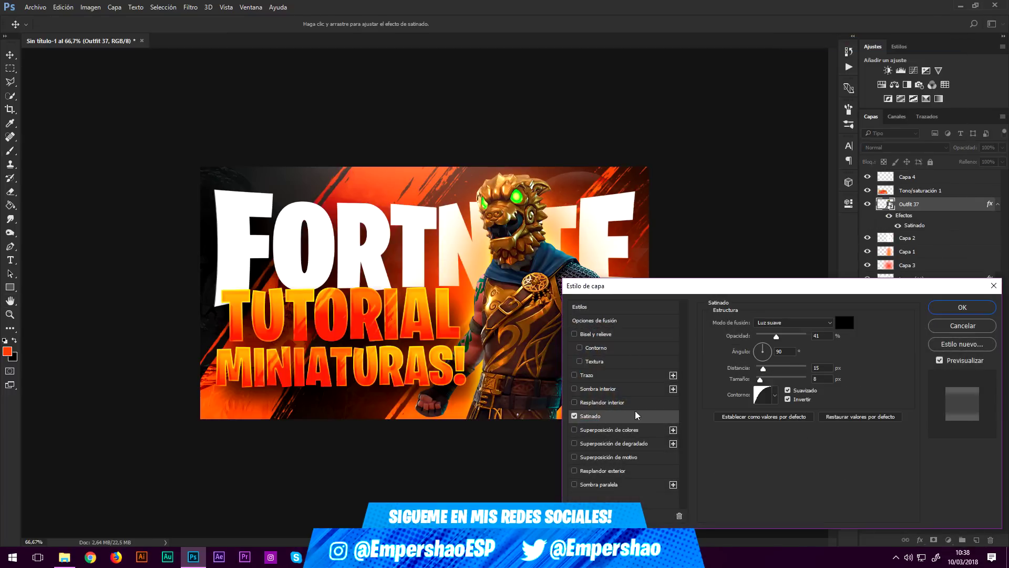
double_click(824, 336)
click(601, 403)
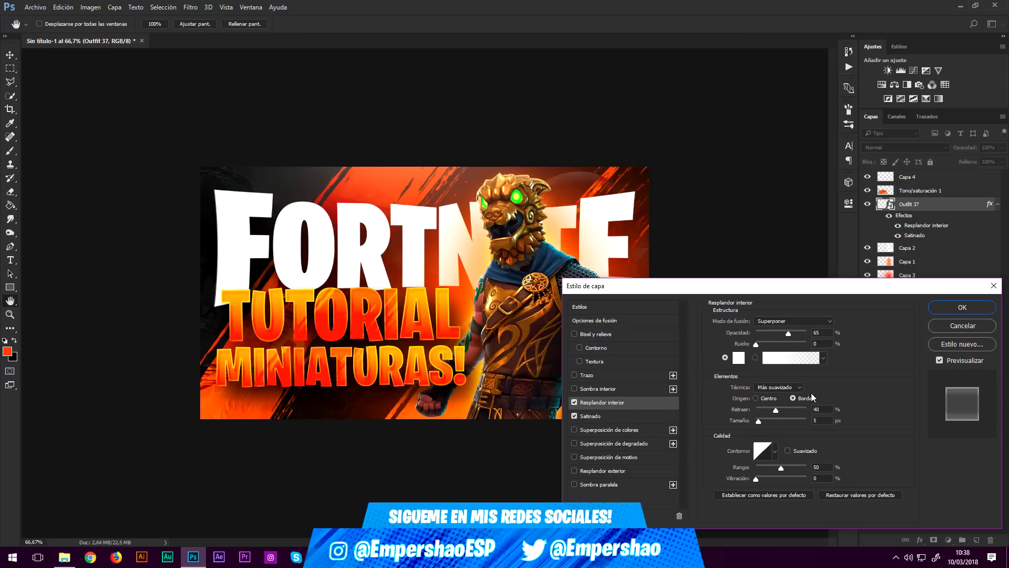
drag(760, 421, 768, 412)
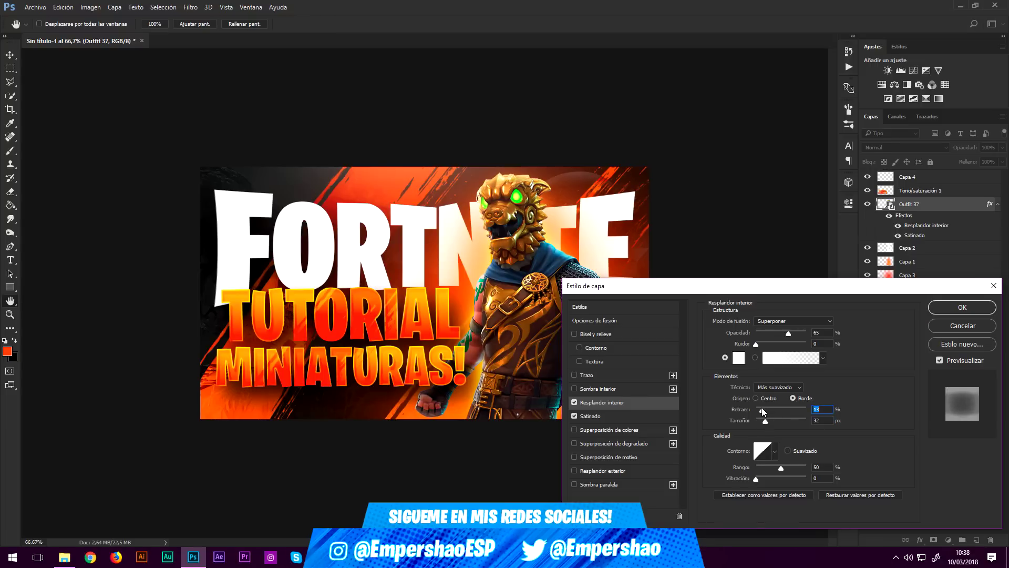
key(Return)
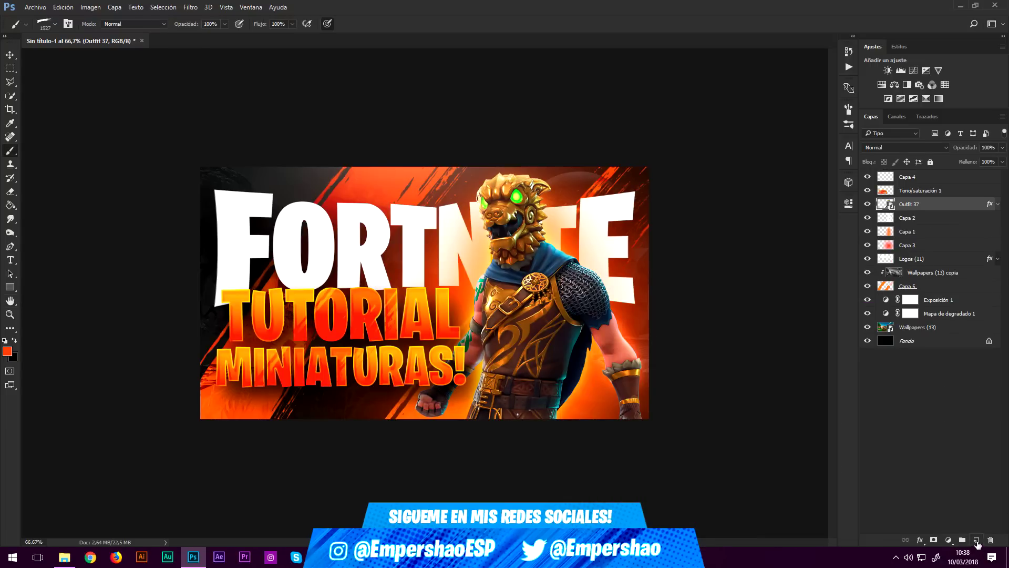
Create a new layer clipped to Outfit 37 and pick a soft round brush around 466 px
click(977, 540)
key(ctrl+alt+g)
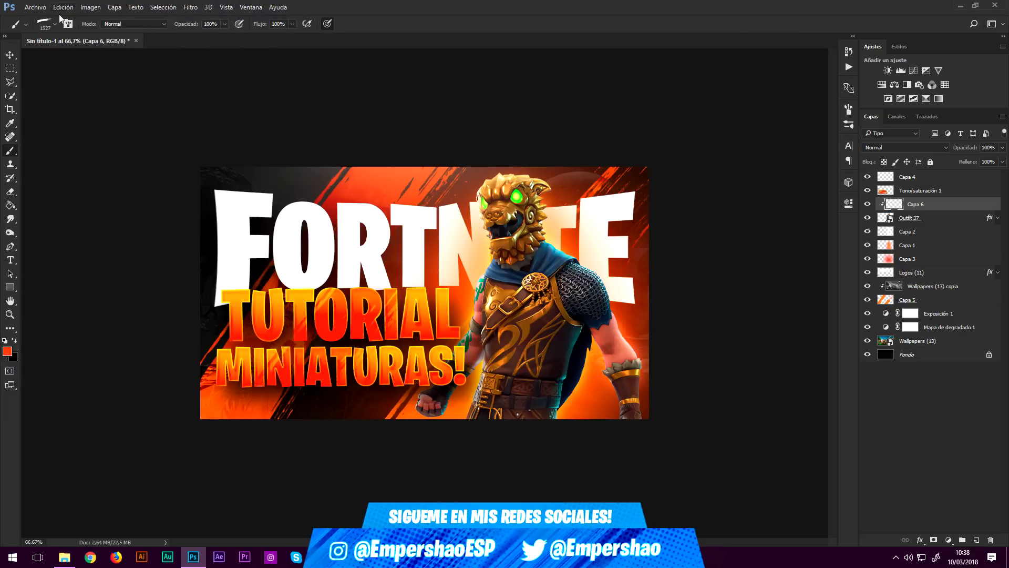
click(55, 24)
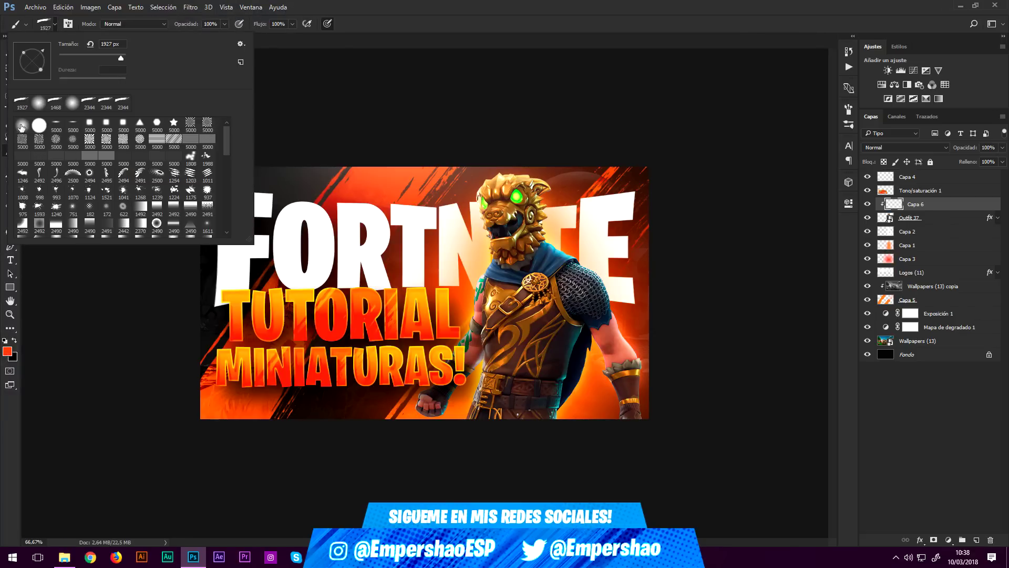
click(22, 125)
alt+right_click(530, 279)
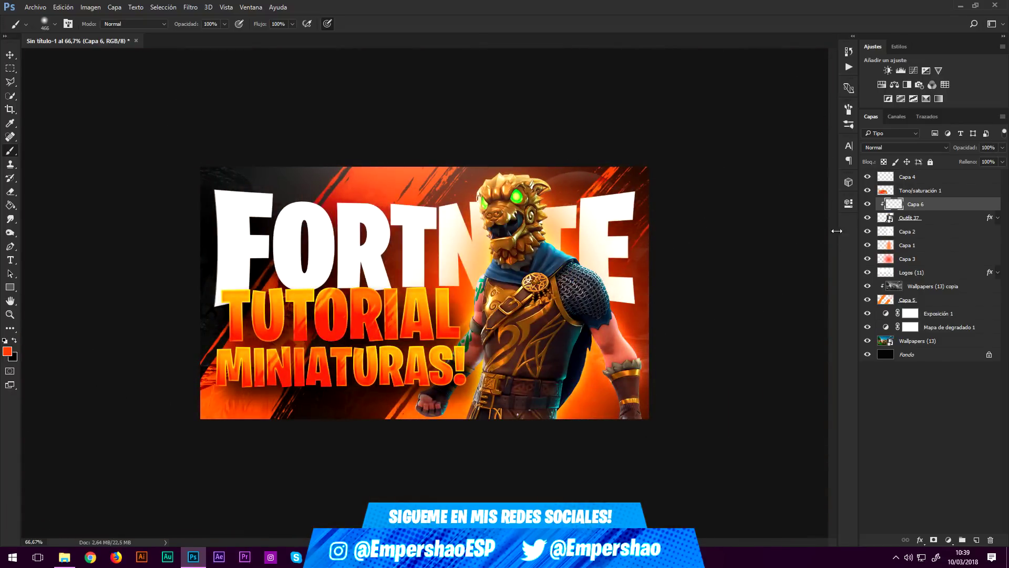
Set Capa 6 to Luz suave and paint red glow across the logo area
click(878, 146)
click(888, 251)
alt+right_click(553, 267)
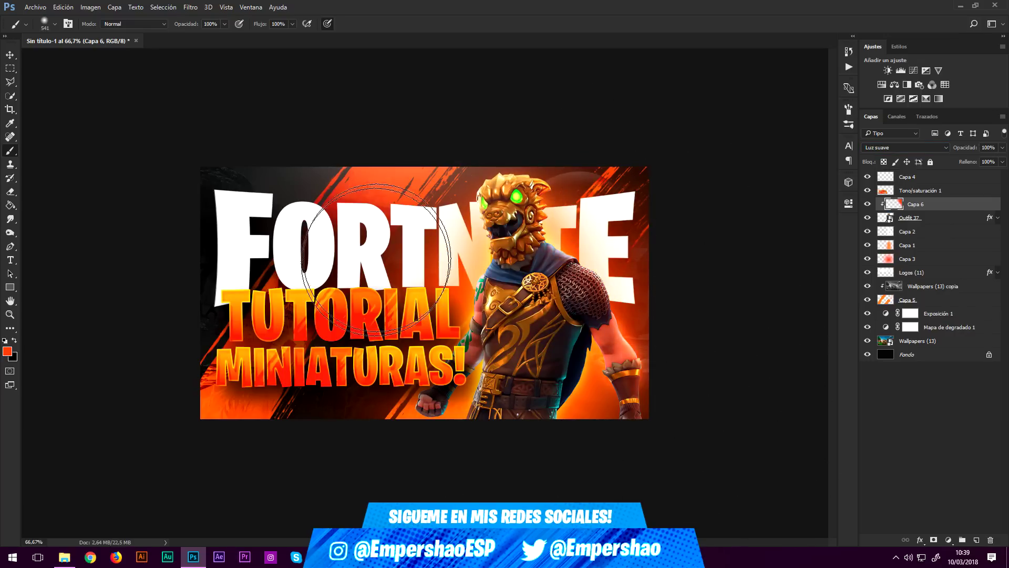
drag(393, 242, 782, 365)
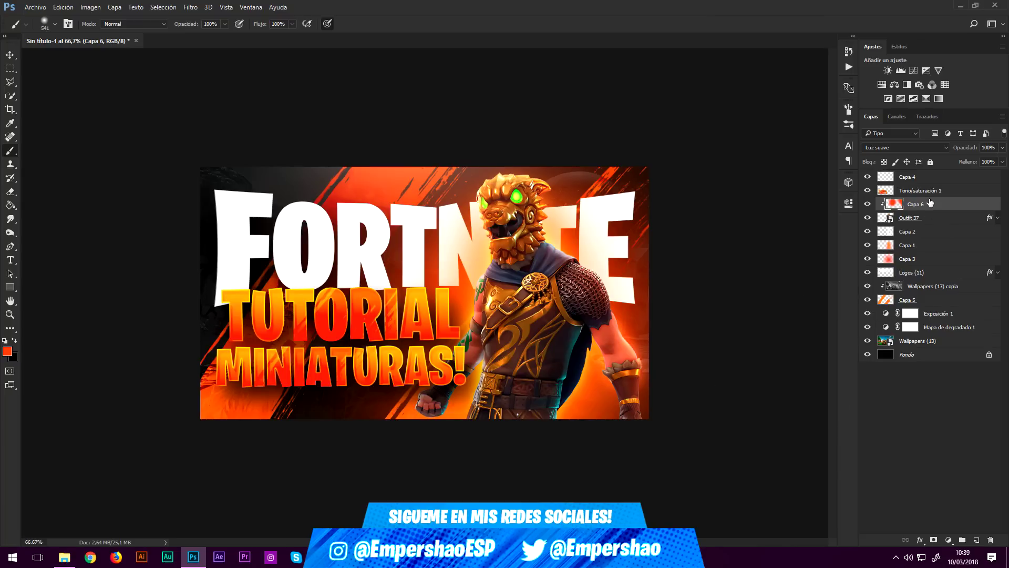
click(924, 178)
Group Capa 4 through Wallpapers (13) into Grupo 1 and duplicate the group
shift+click(928, 341)
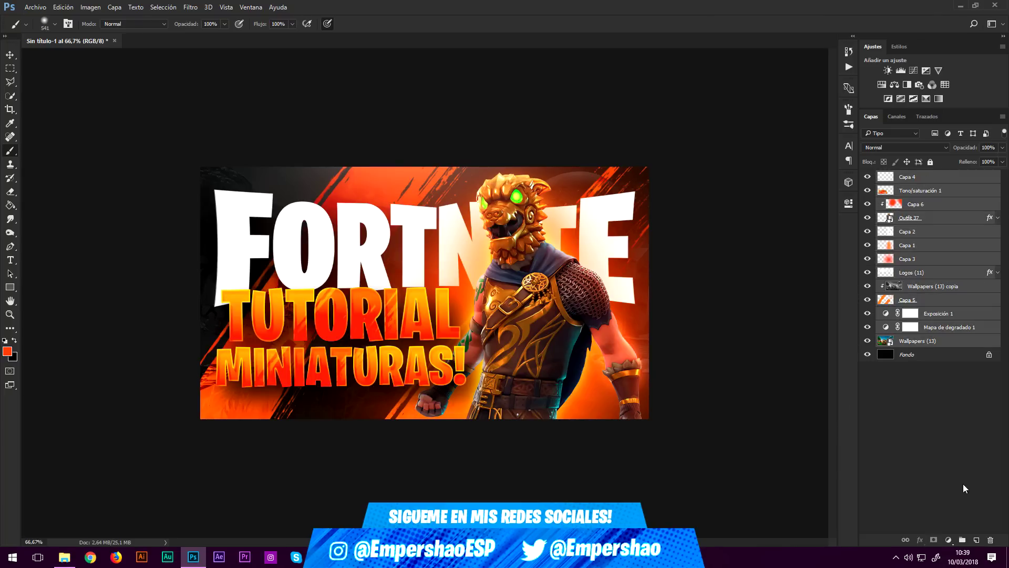
click(961, 539)
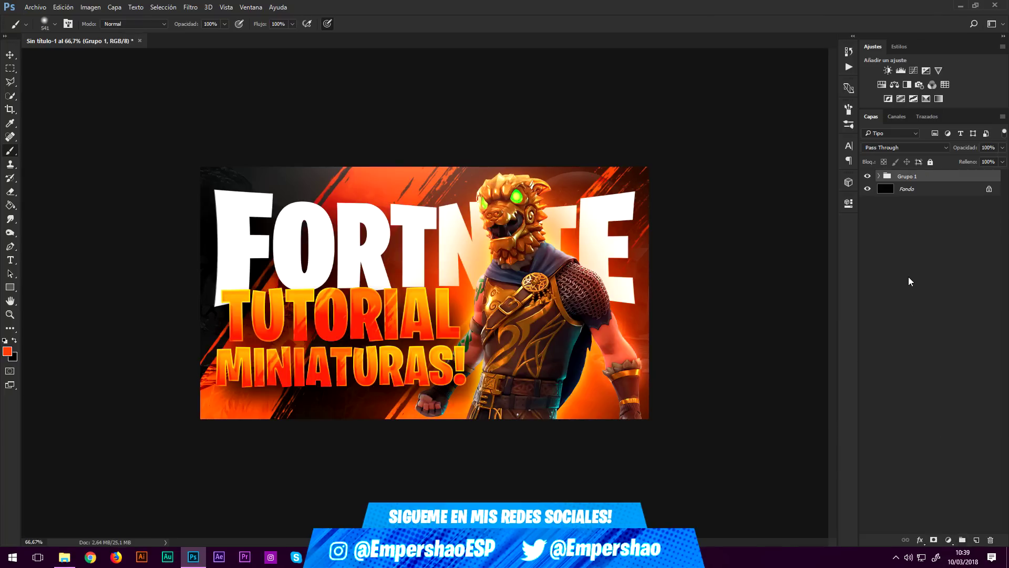
right_click(909, 178)
click(868, 224)
click(571, 305)
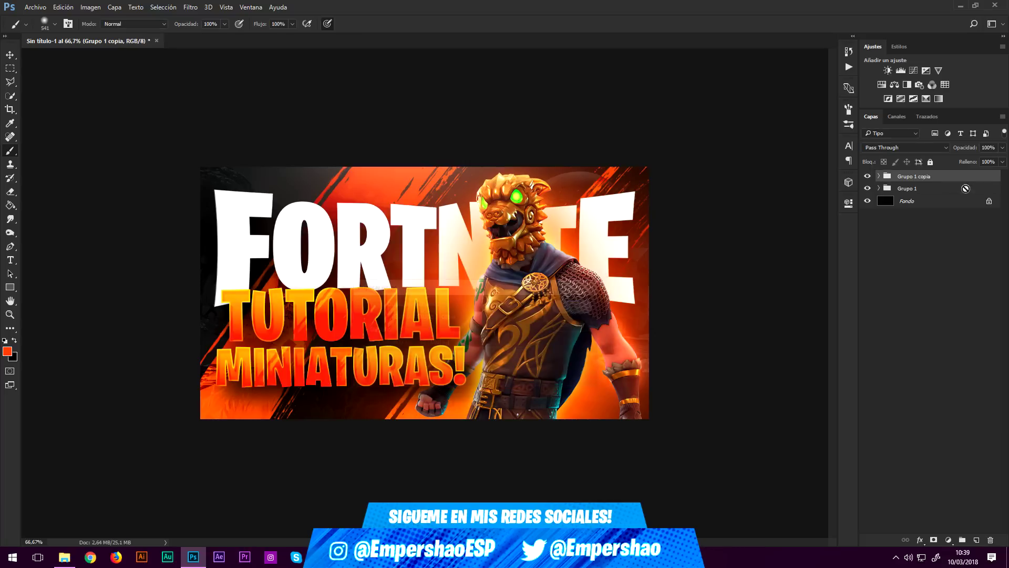
Merge the group copy into one layer and hide the original Grupo 1
right_click(931, 179)
click(894, 441)
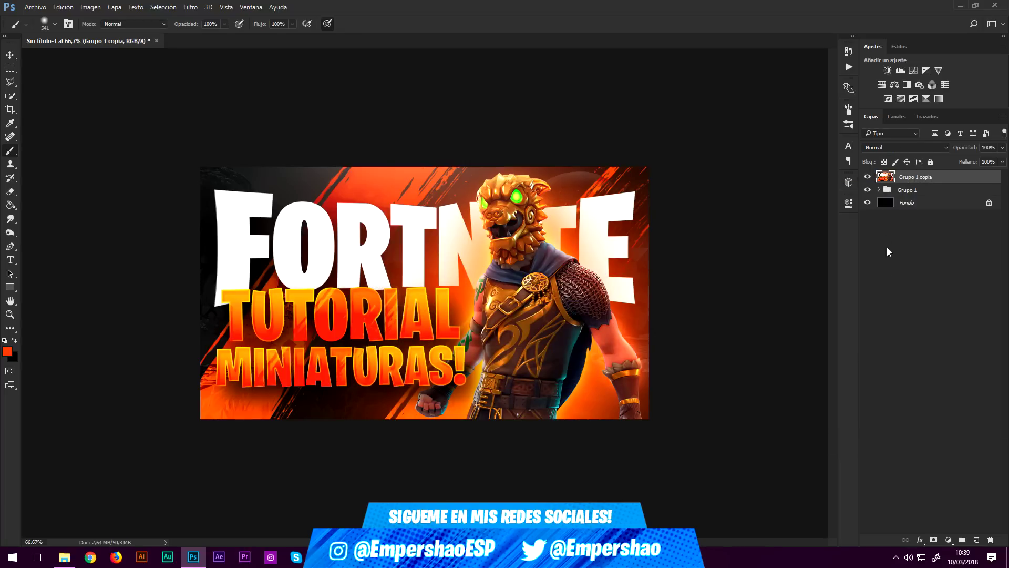
click(868, 191)
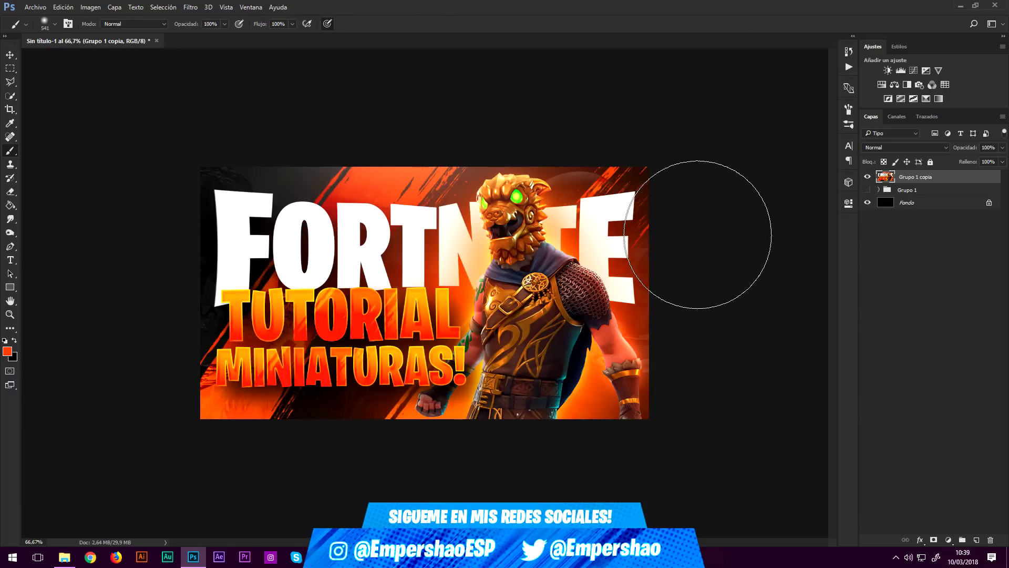
click(867, 177)
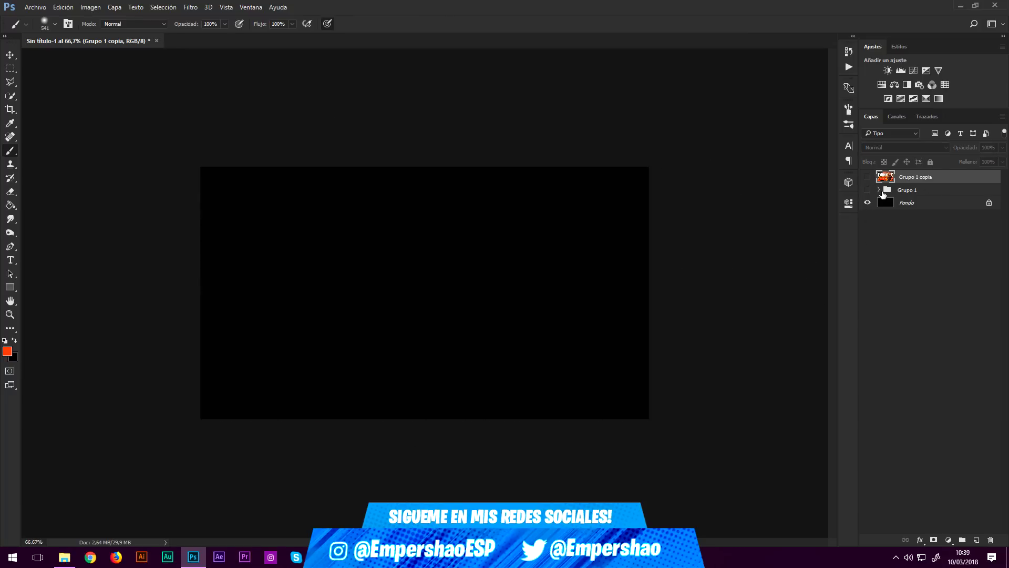
click(868, 190)
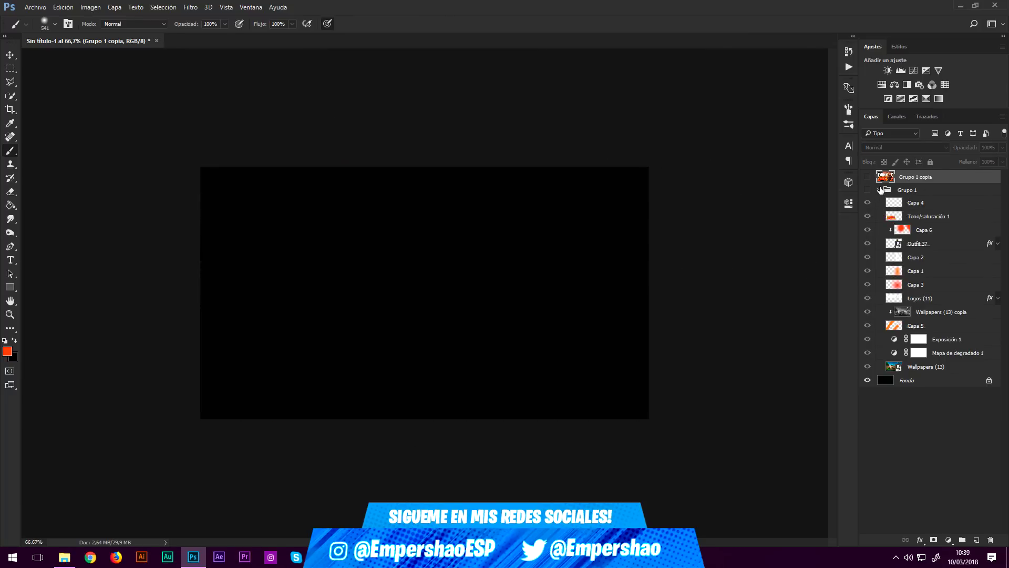
click(879, 190)
Duplicate the merged thumbnail layer
right_click(938, 177)
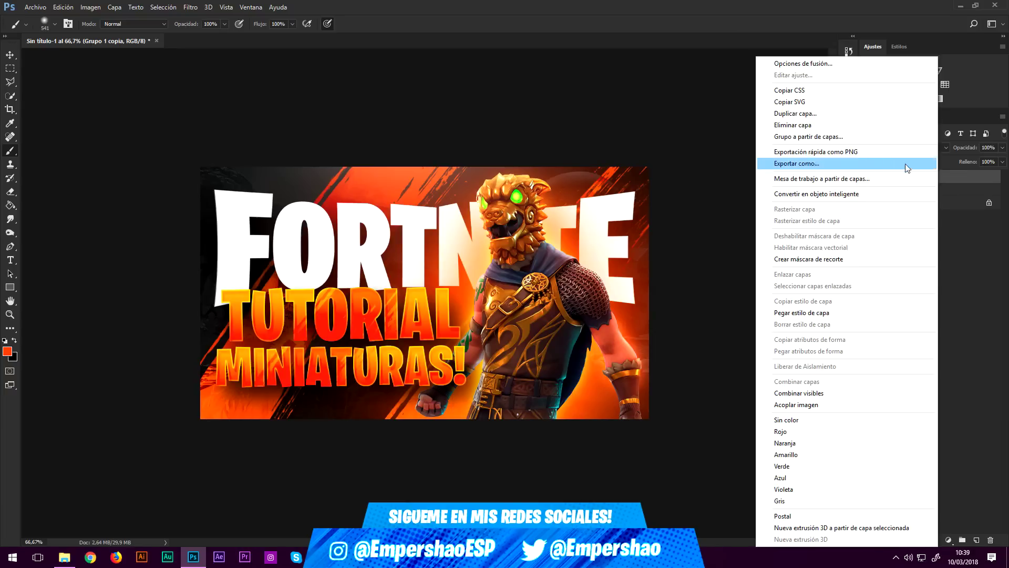
click(795, 114)
key(Return)
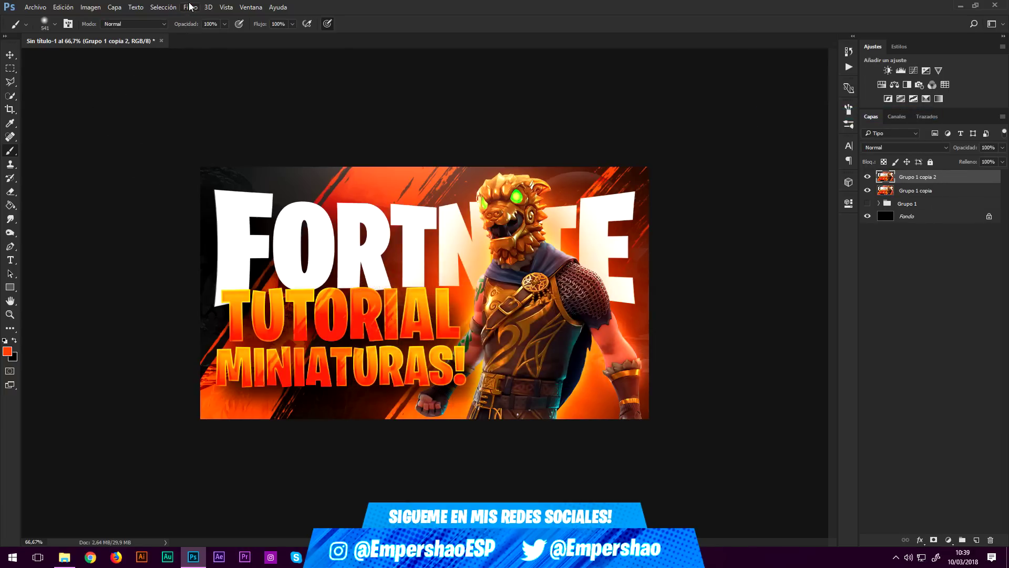
Sharpen the top merged copy with Topaz Adjust 5's Detail - Strong preset
click(190, 7)
mouse_move(207, 237)
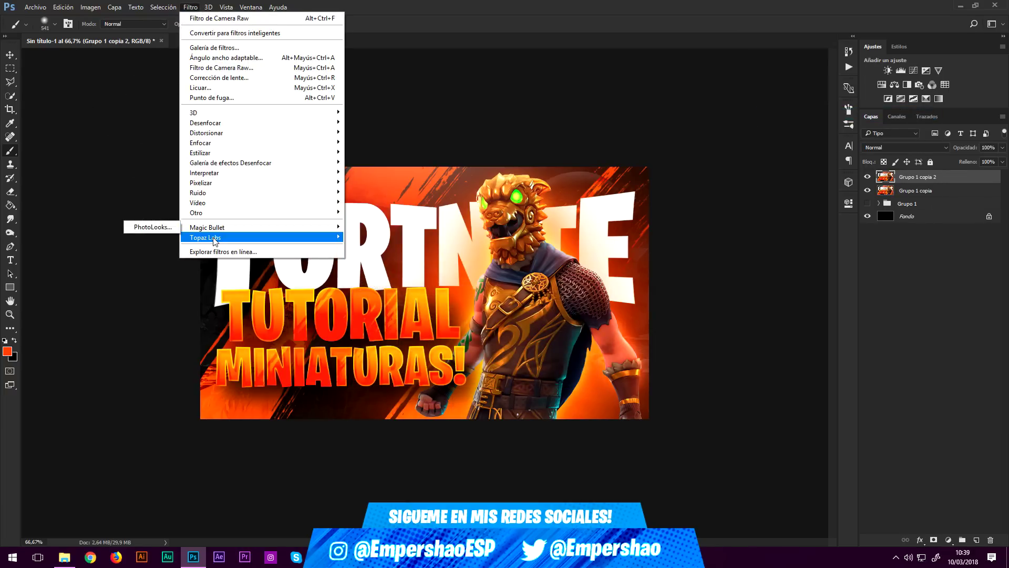
click(157, 234)
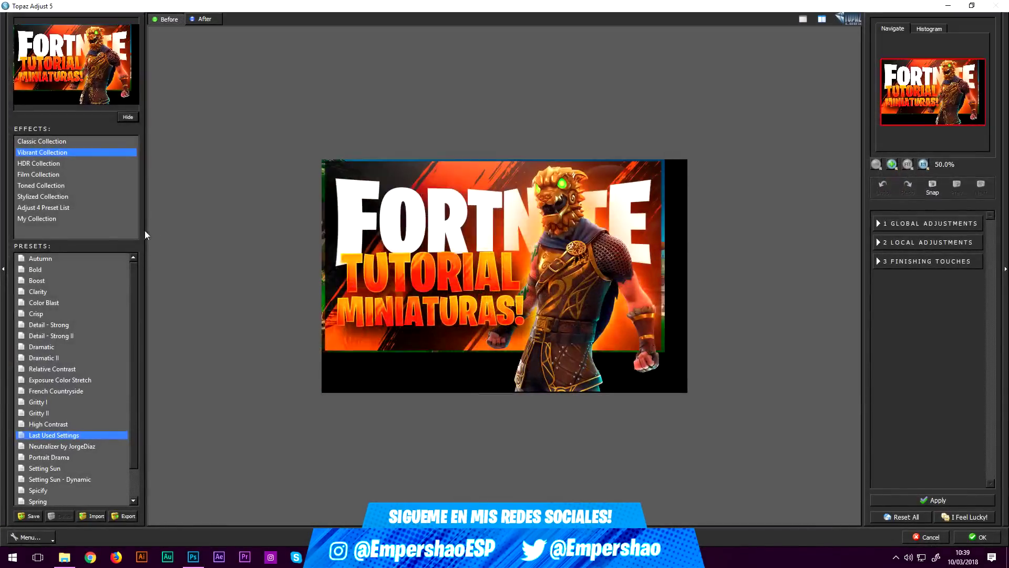
click(58, 325)
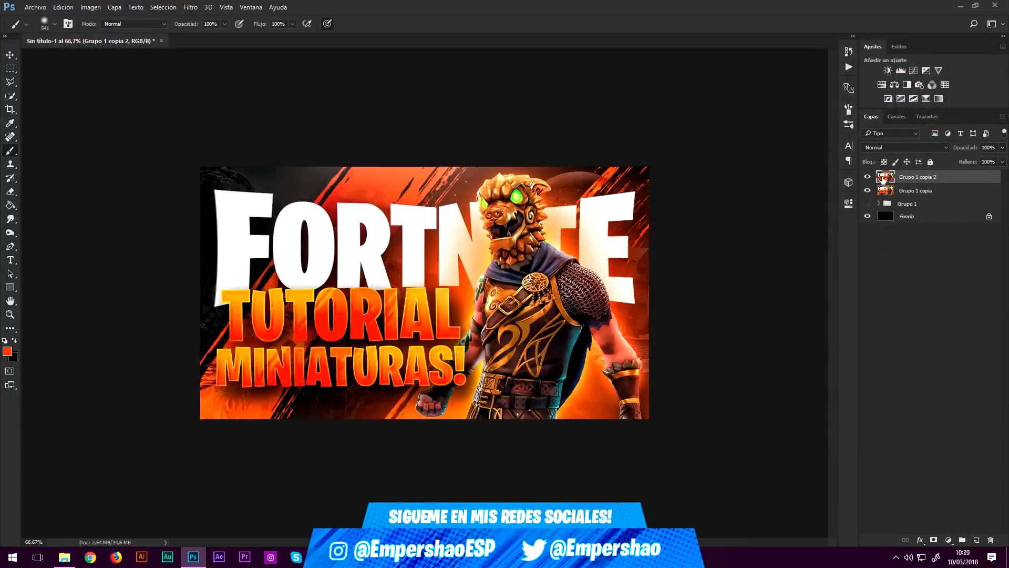
click(867, 178)
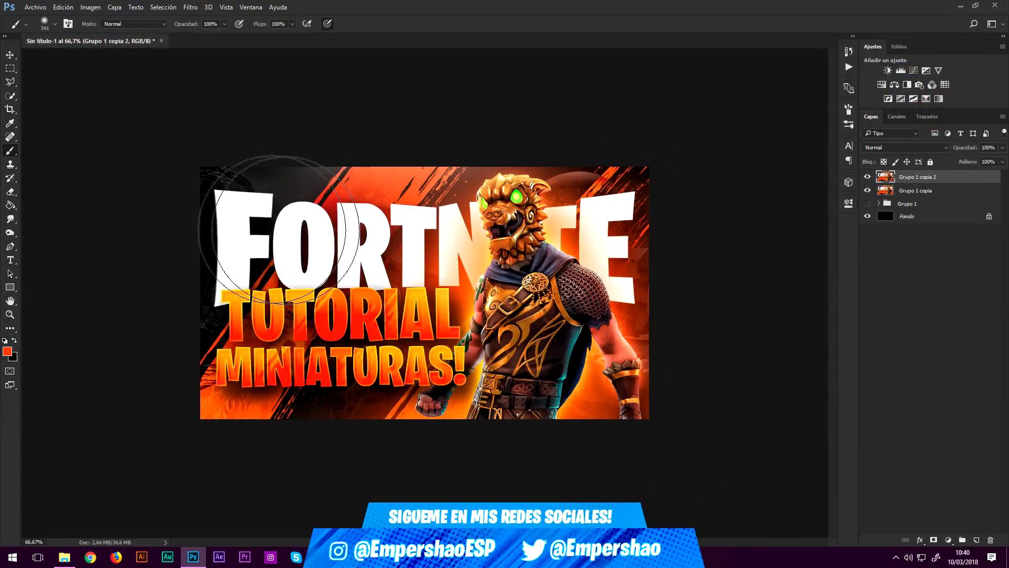
click(10, 191)
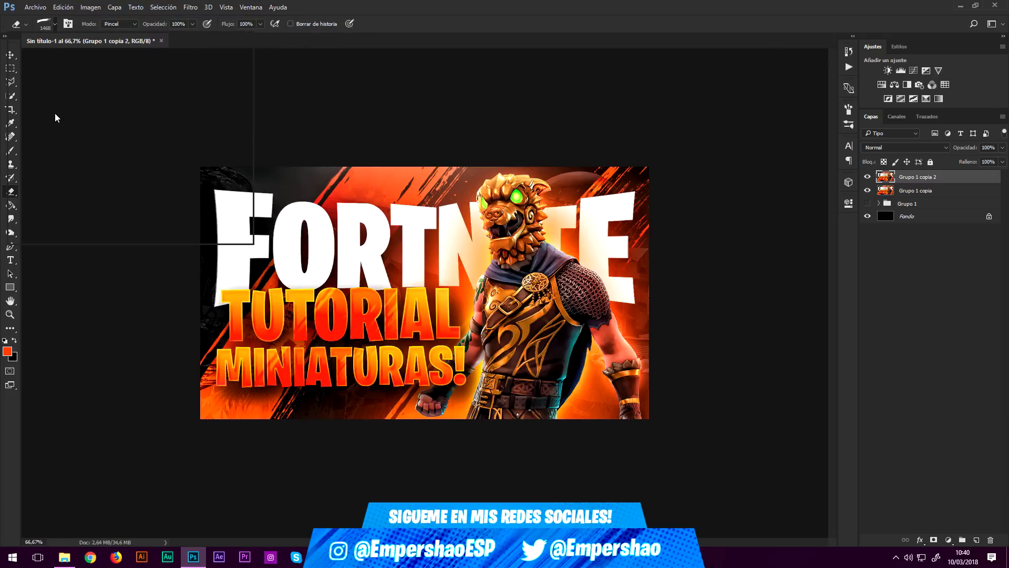
Set a 658 px soft round eraser and blend the detailed copy in Luminosidad
click(55, 23)
click(22, 125)
drag(381, 254, 294, 254)
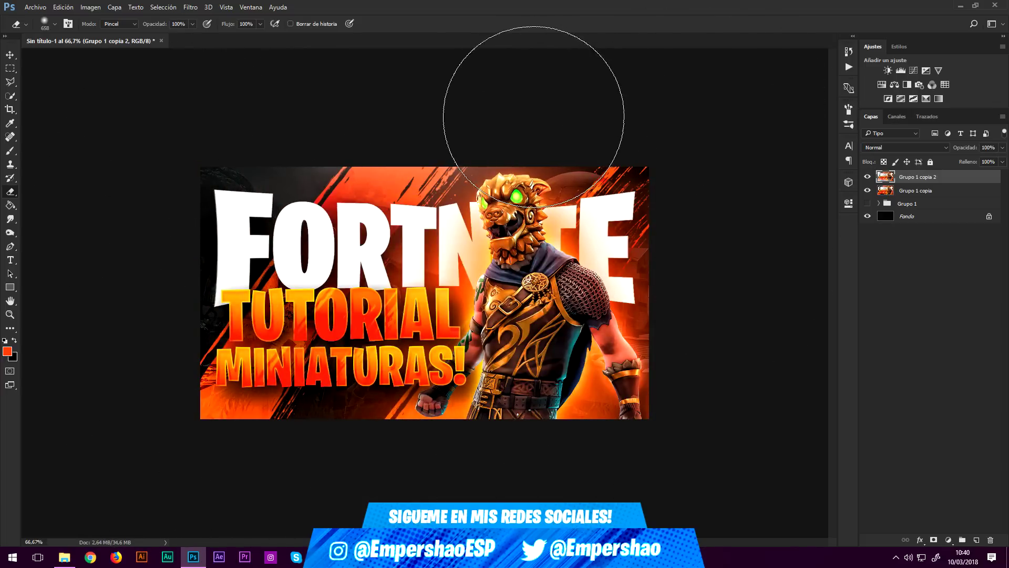
click(889, 148)
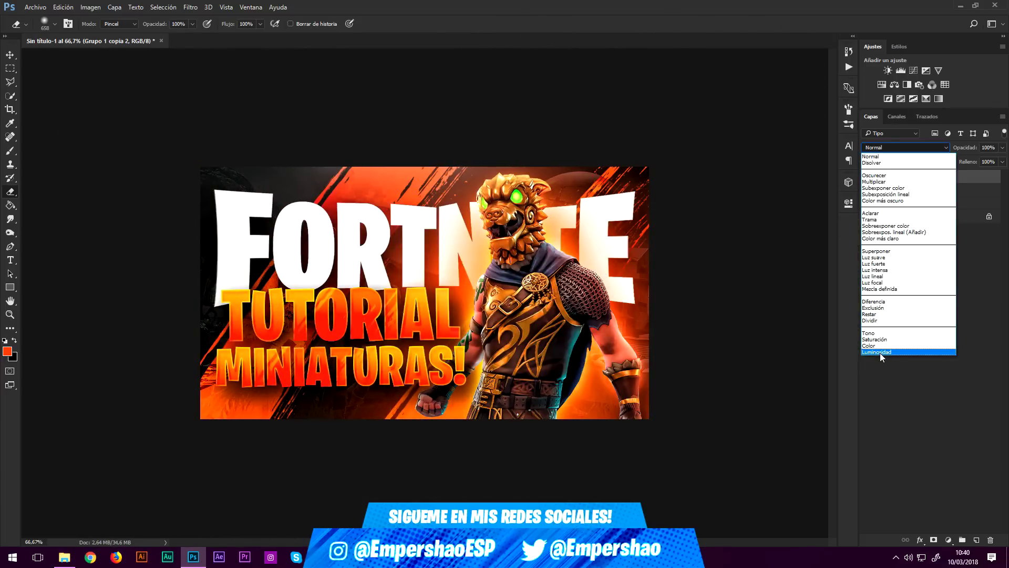
click(880, 352)
Add new layer Capa 7 blended in Sobreexpos. lineal (Añadir)
click(976, 540)
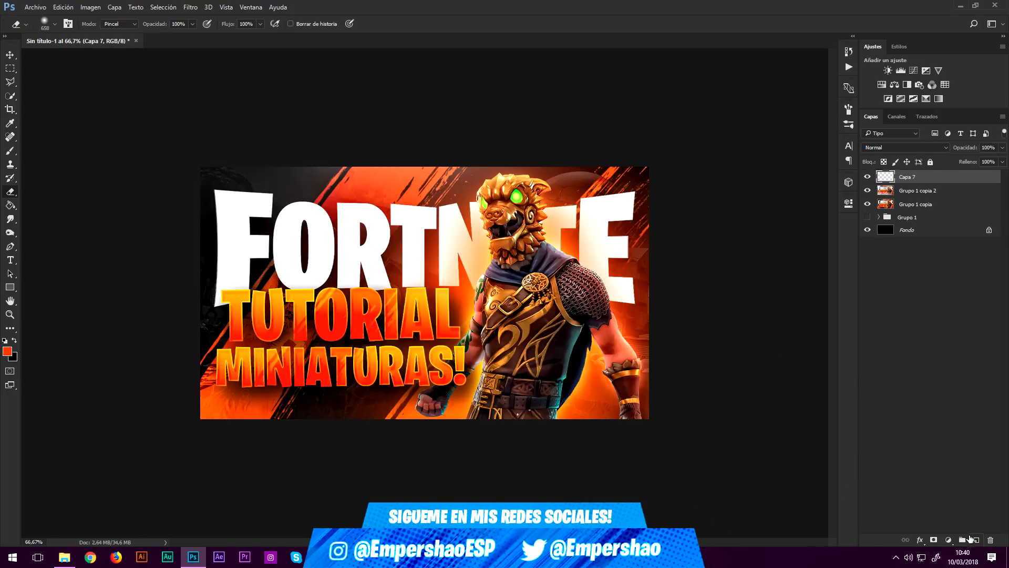
click(10, 152)
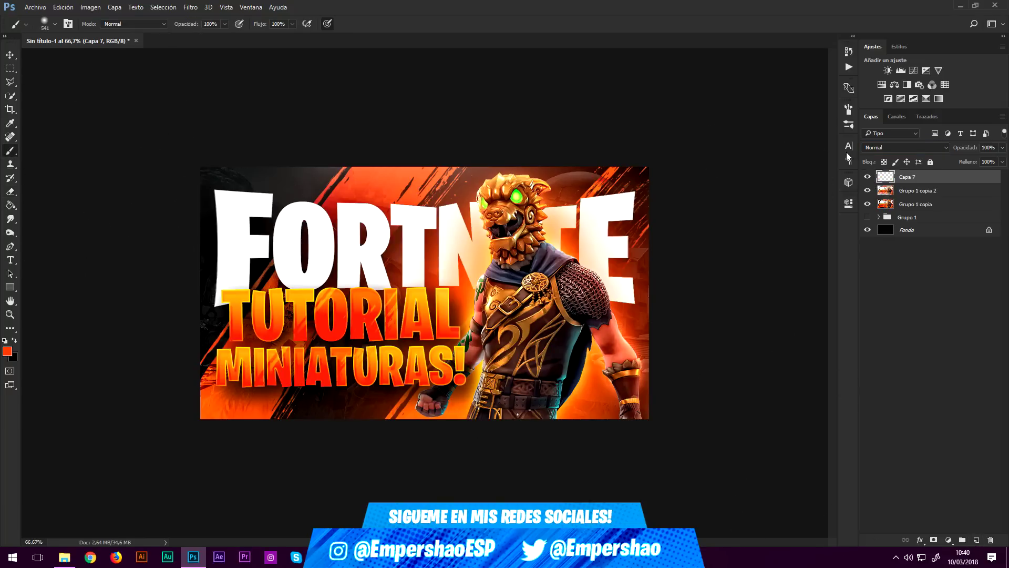
click(946, 147)
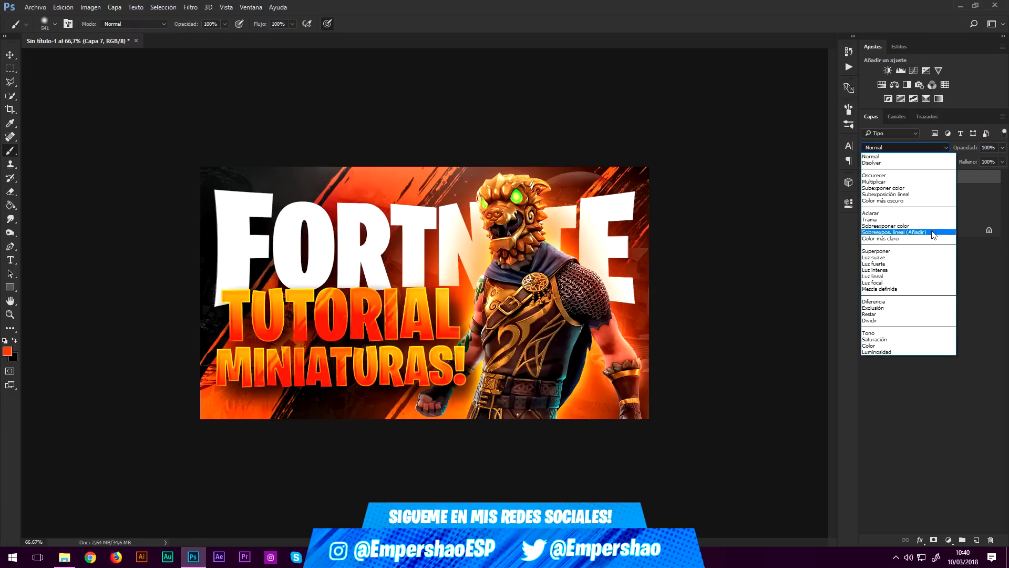
click(933, 232)
Paint orange glow over the TU lettering, arm and chest/shoulder; set the eraser to 499 px
mouse_move(292, 314)
mouse_down()
mouse_move(256, 314)
mouse_move(304, 315)
mouse_move(289, 331)
mouse_up()
click(260, 296)
drag(315, 368, 347, 373)
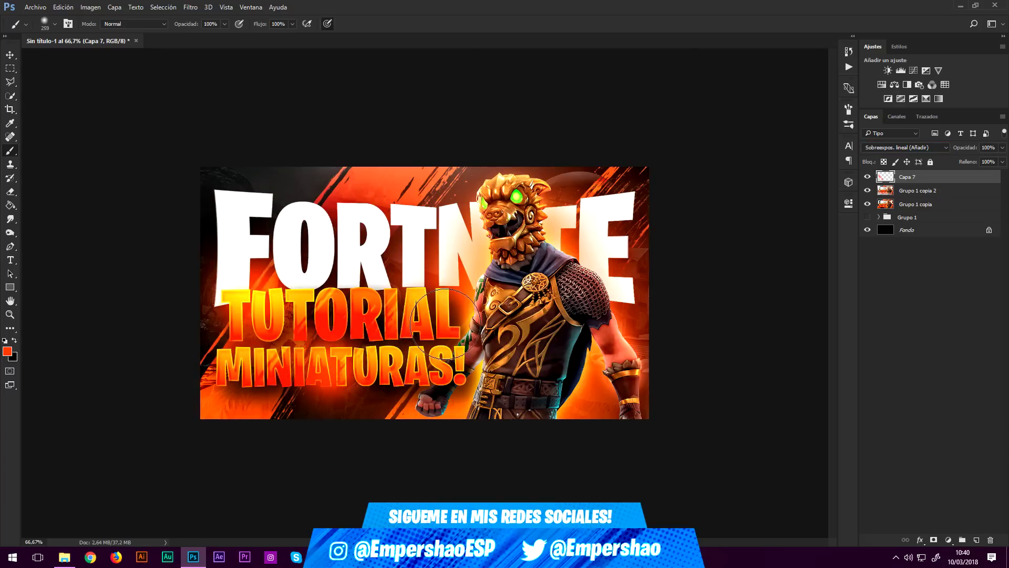
drag(442, 315, 516, 329)
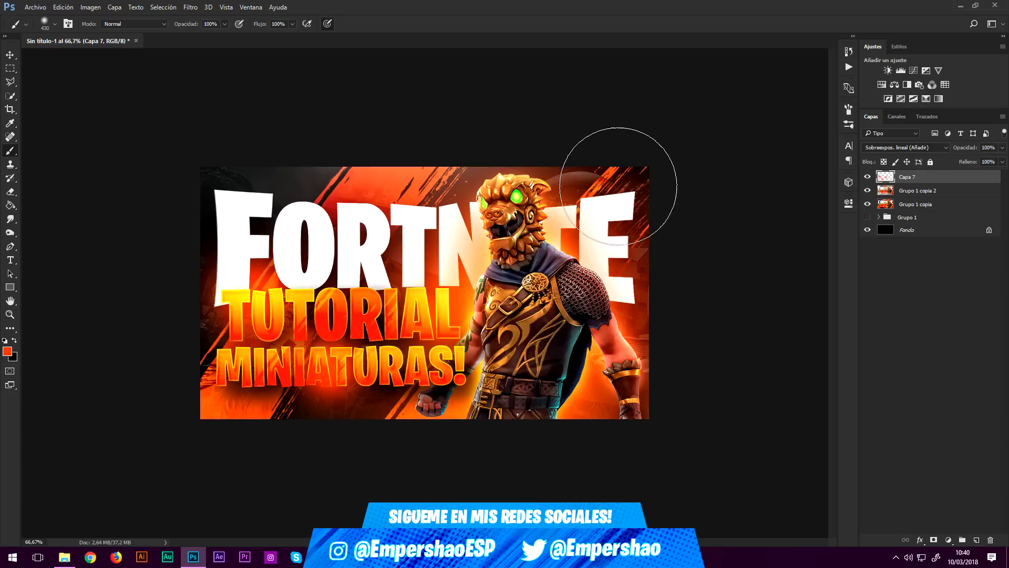
click(572, 261)
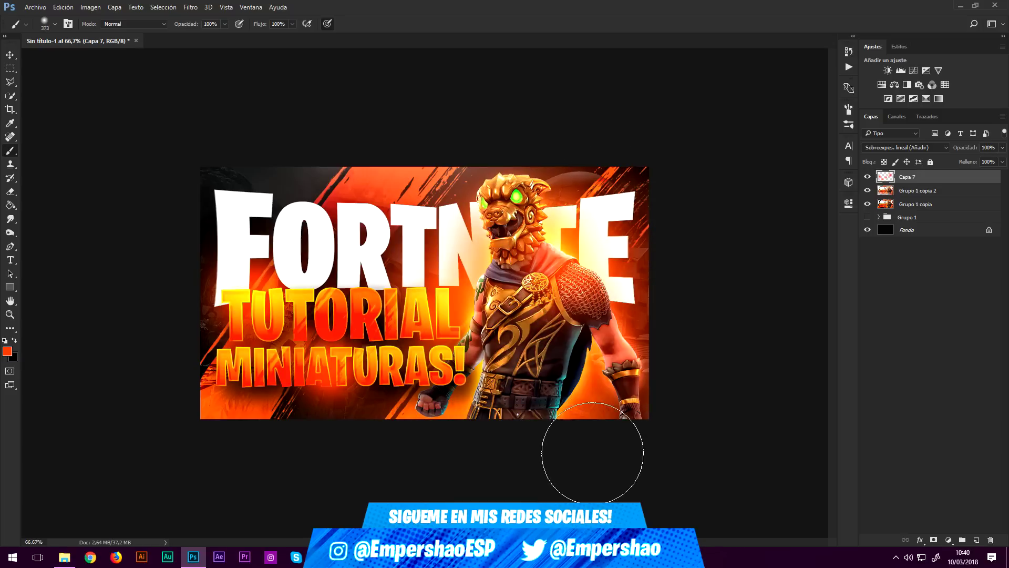
drag(351, 205, 389, 207)
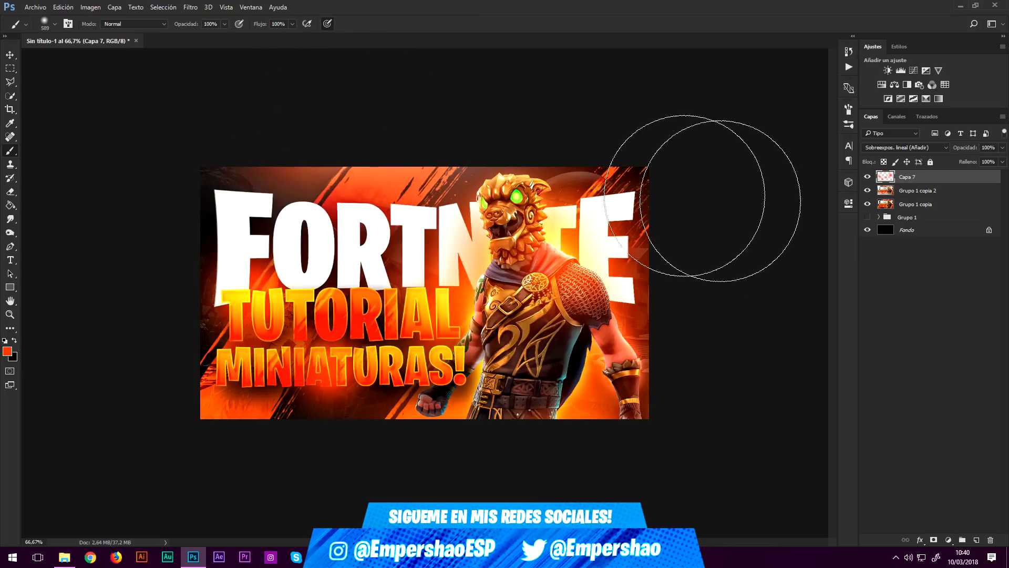
click(10, 191)
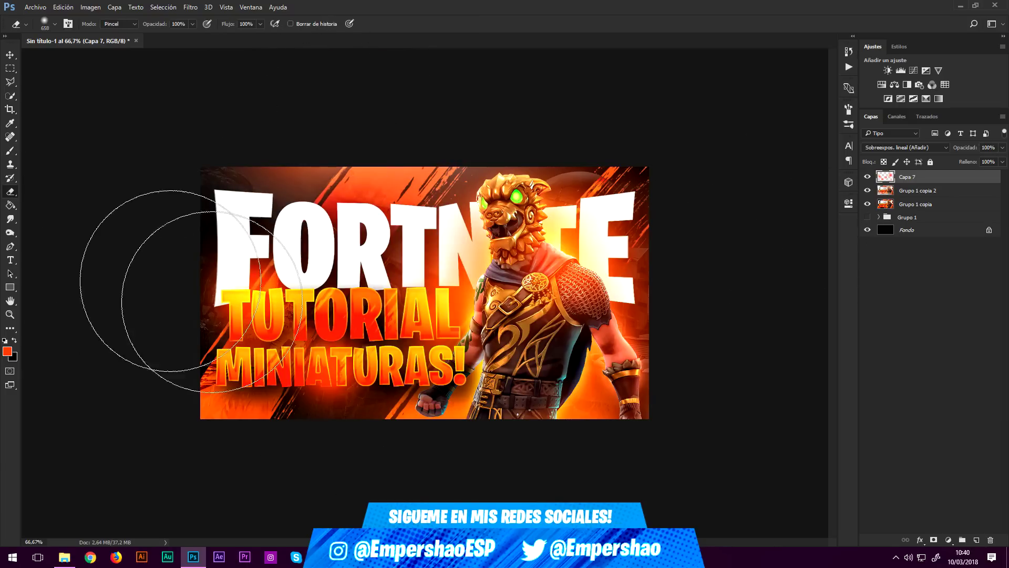
drag(454, 392, 421, 391)
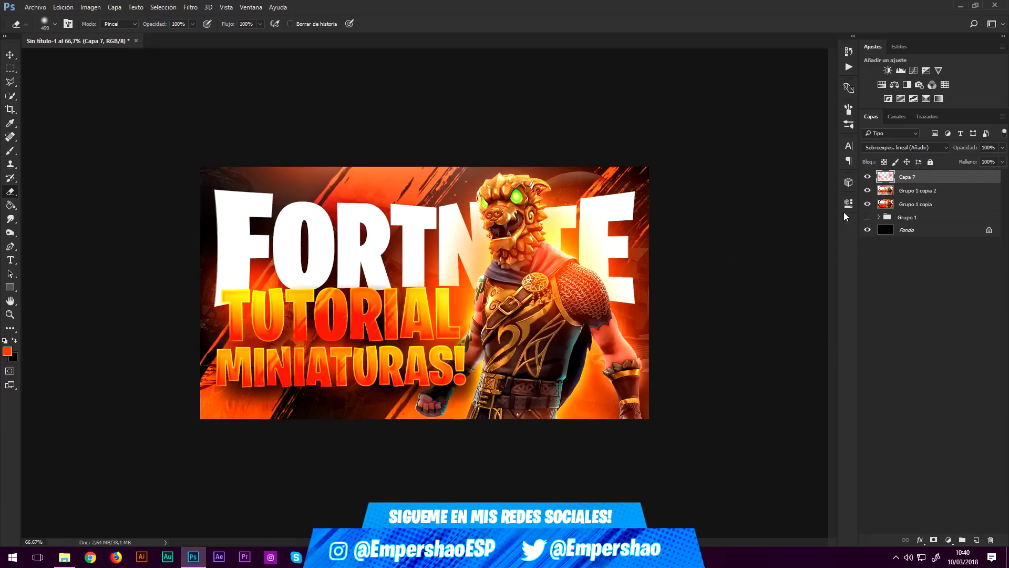
Merge the selected thumbnail layers into one and duplicate the merged layer
right_click(910, 202)
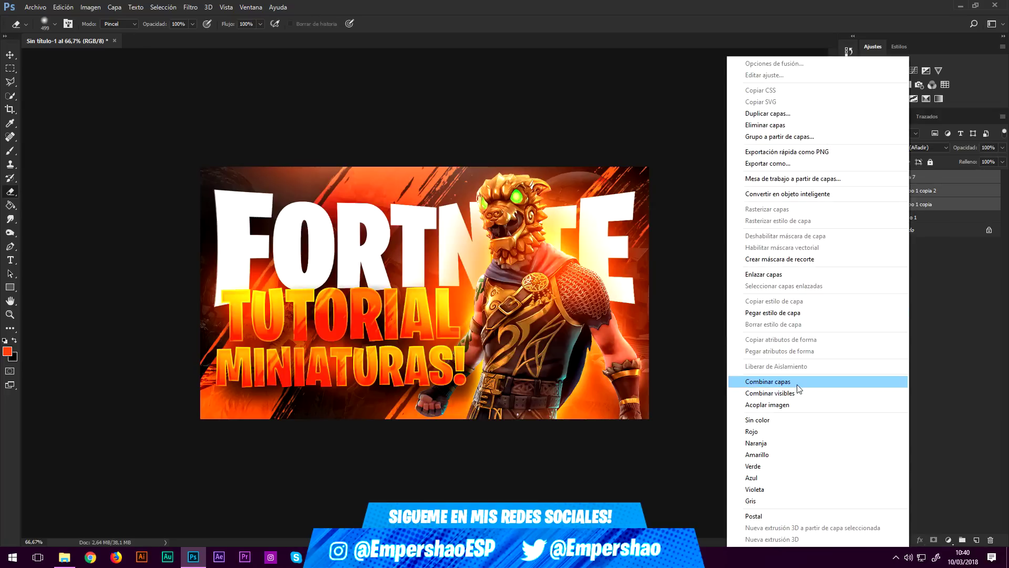
click(799, 382)
right_click(913, 176)
click(789, 114)
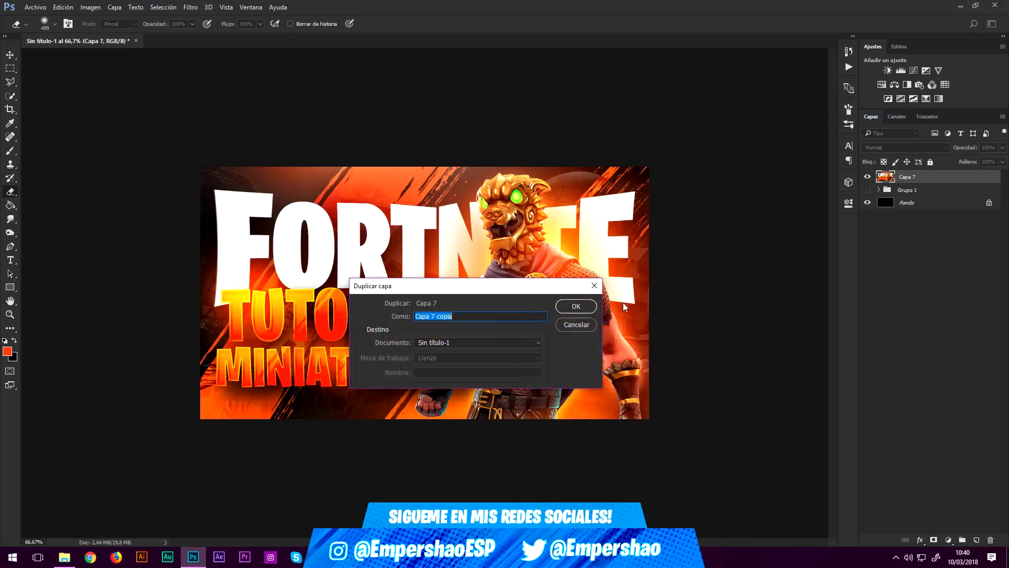
key(Return)
In Camera Raw on the copy, raise Contraste and Claridad slightly
click(185, 11)
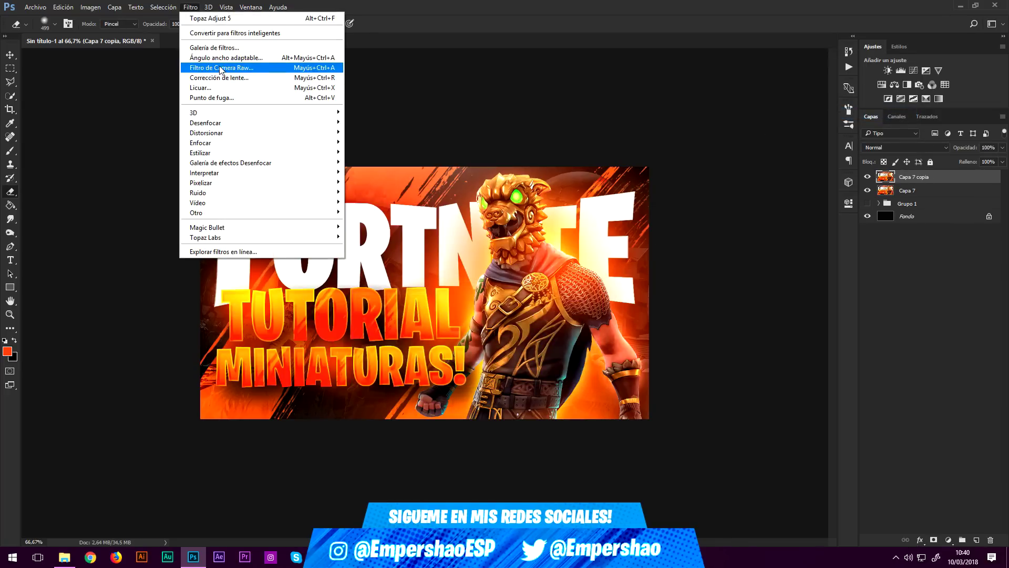
click(218, 67)
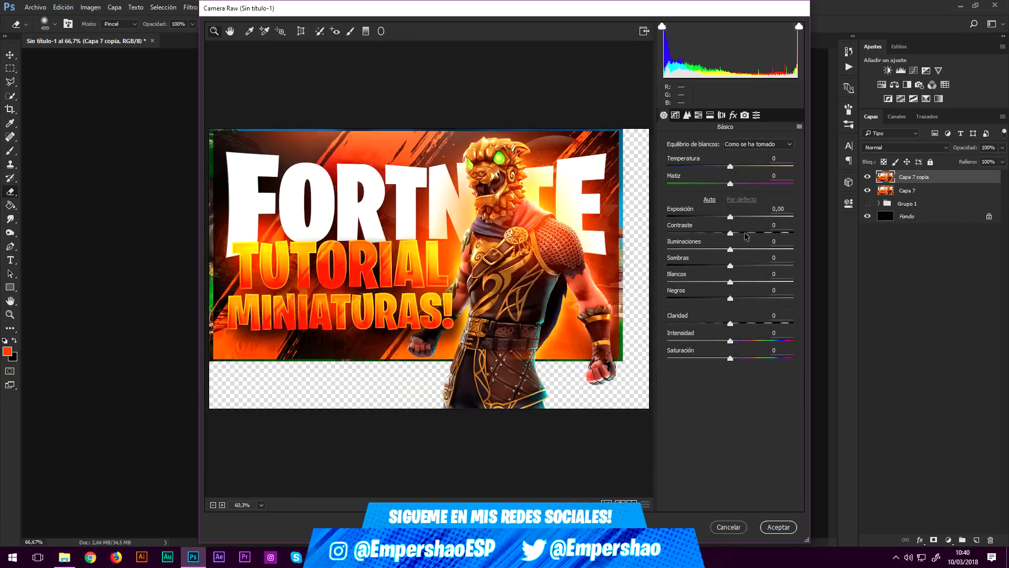
drag(730, 233, 734, 233)
drag(736, 322, 737, 321)
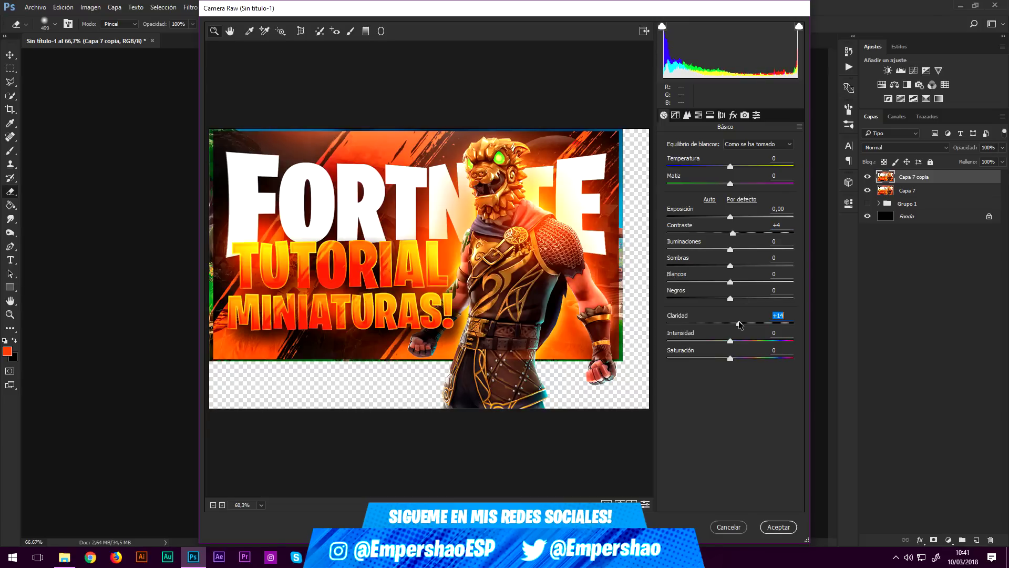
Add a little dehaze and fine, toned-down grain in Camera Raw effects, then apply
click(734, 115)
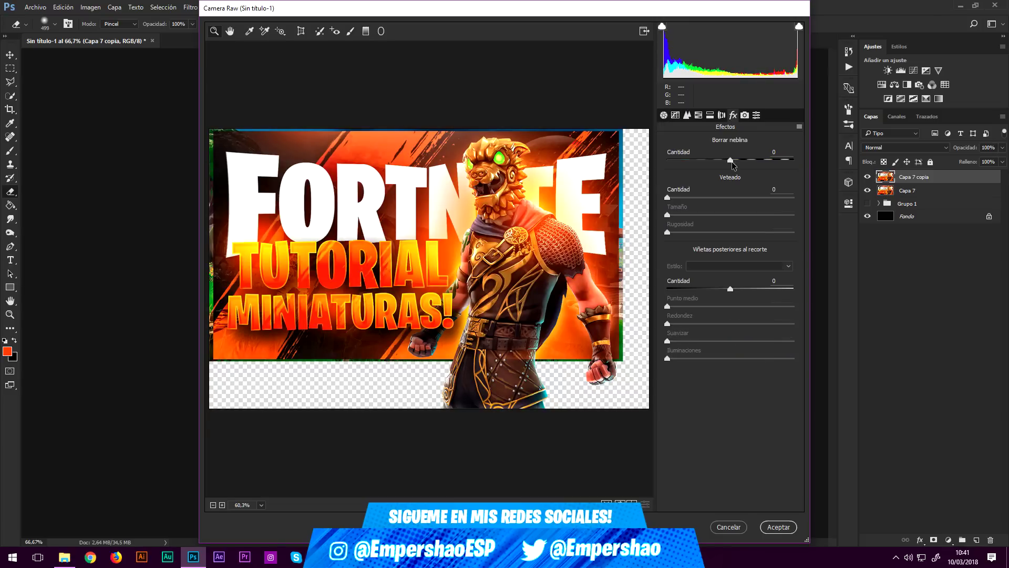
drag(731, 160, 741, 164)
drag(693, 200, 744, 199)
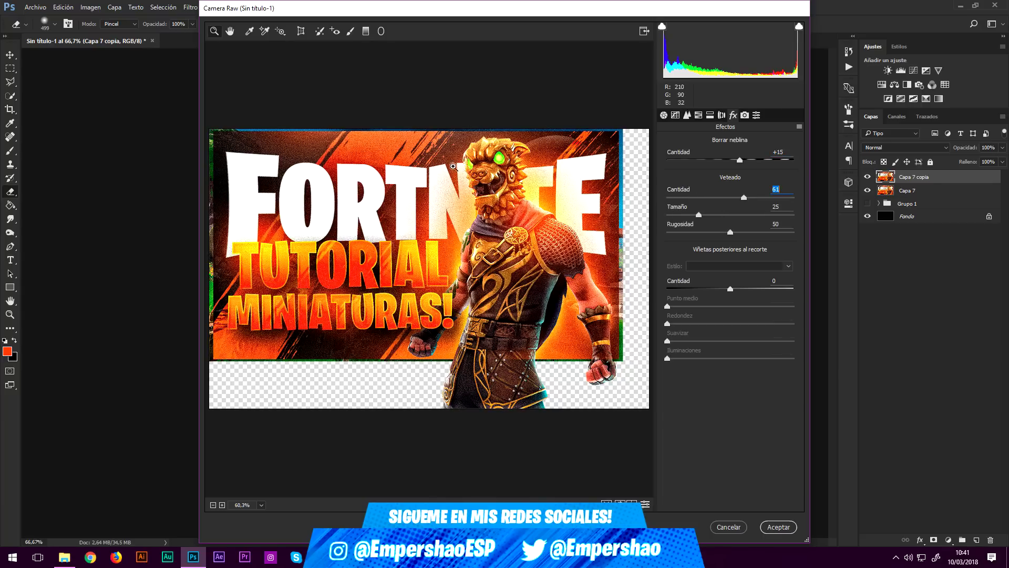
drag(679, 214, 668, 214)
drag(731, 232, 745, 233)
drag(742, 197, 684, 197)
click(778, 527)
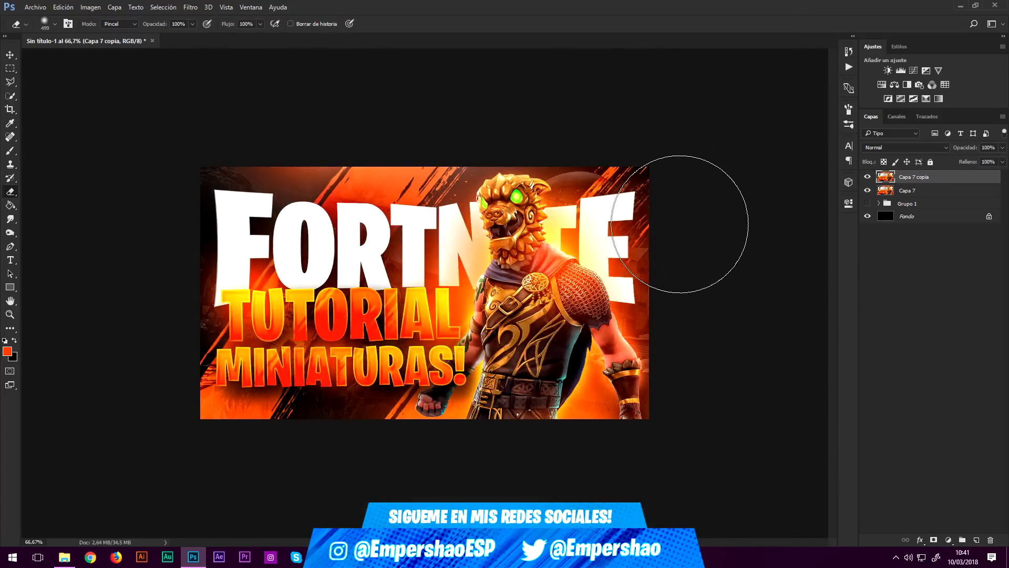
Add an Intensidad adjustment at about +28 and an orange-to-yellow gradient map
click(938, 70)
drag(766, 242, 777, 240)
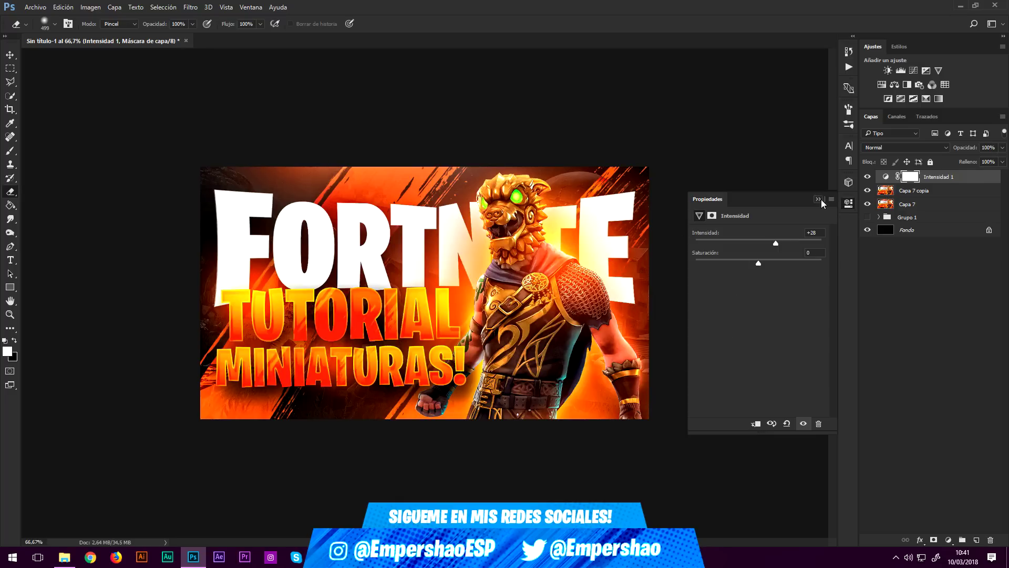
click(940, 99)
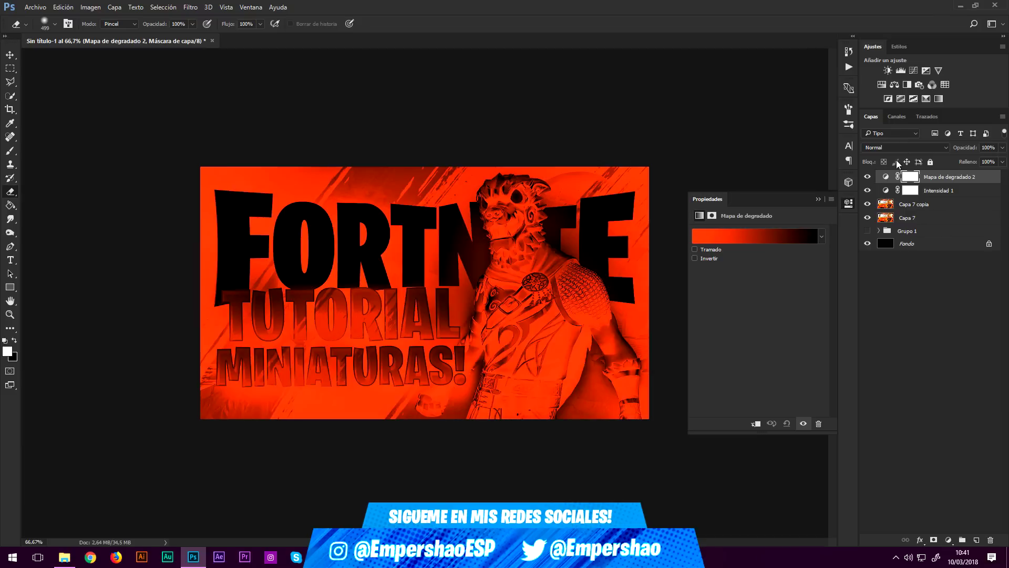
click(822, 239)
click(770, 311)
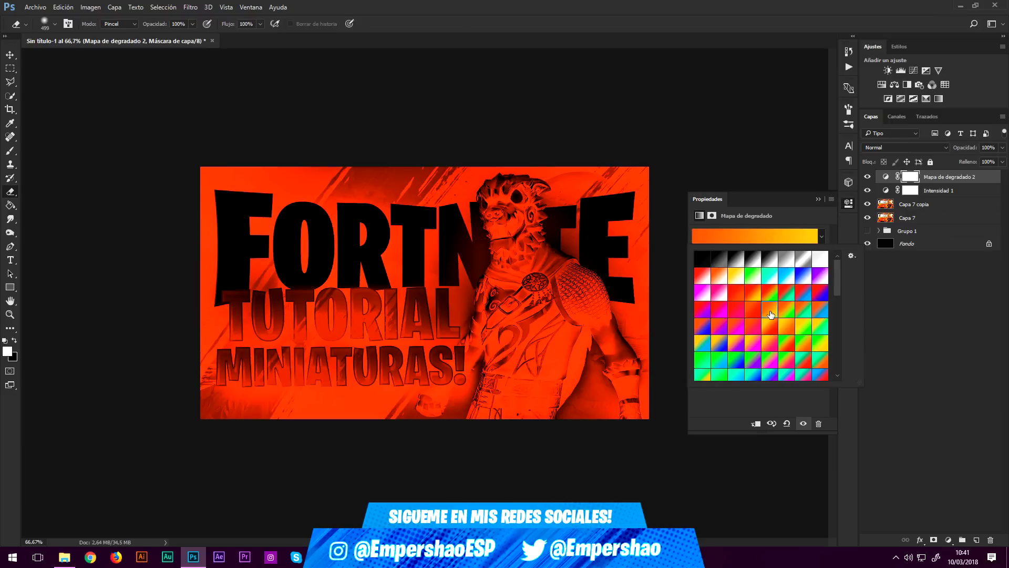
click(862, 155)
Set the gradient map to Tono blend, invert its mask to black, and ready a smaller brush
click(894, 147)
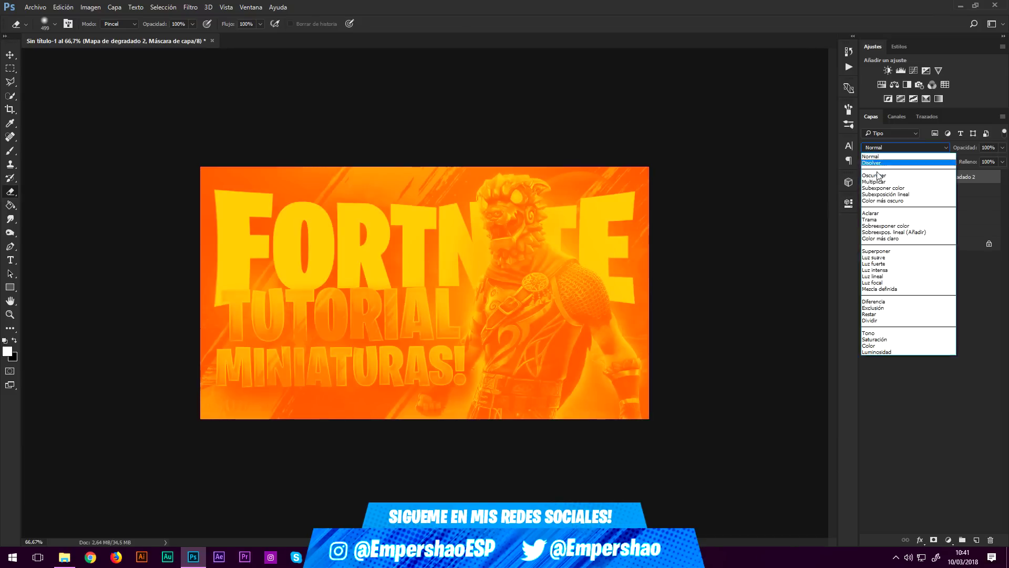
click(869, 333)
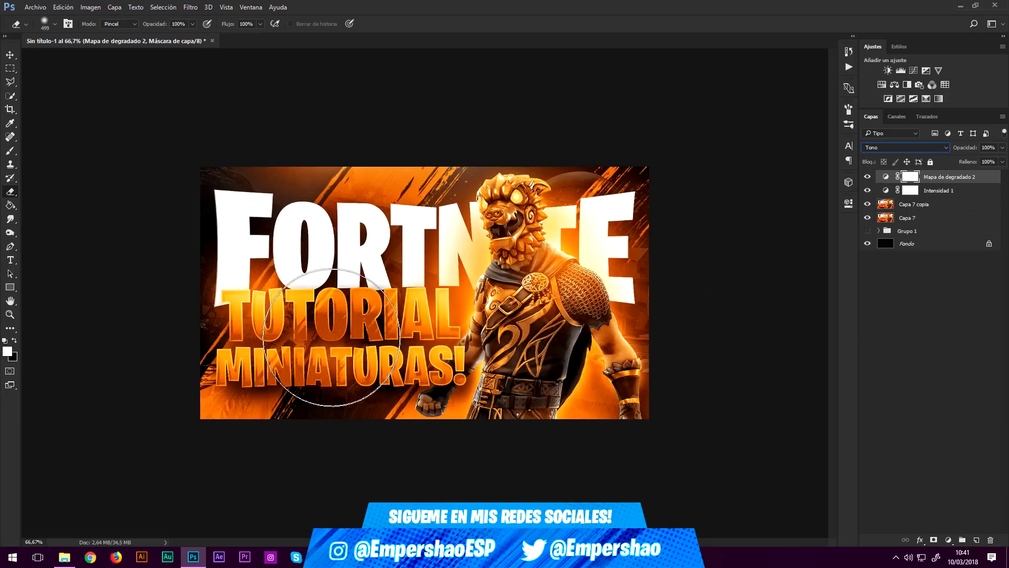
key(ctrl+i)
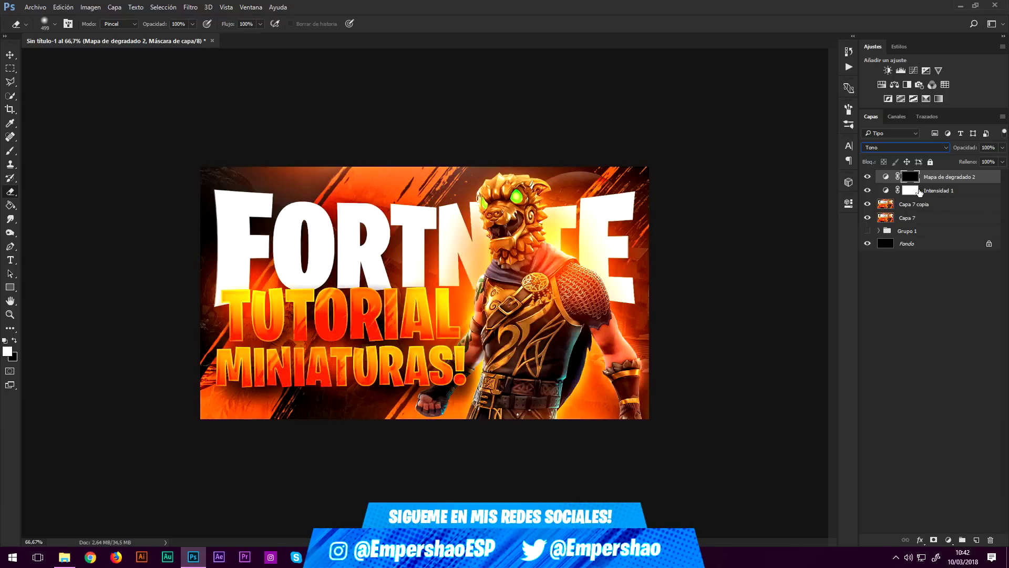
click(10, 150)
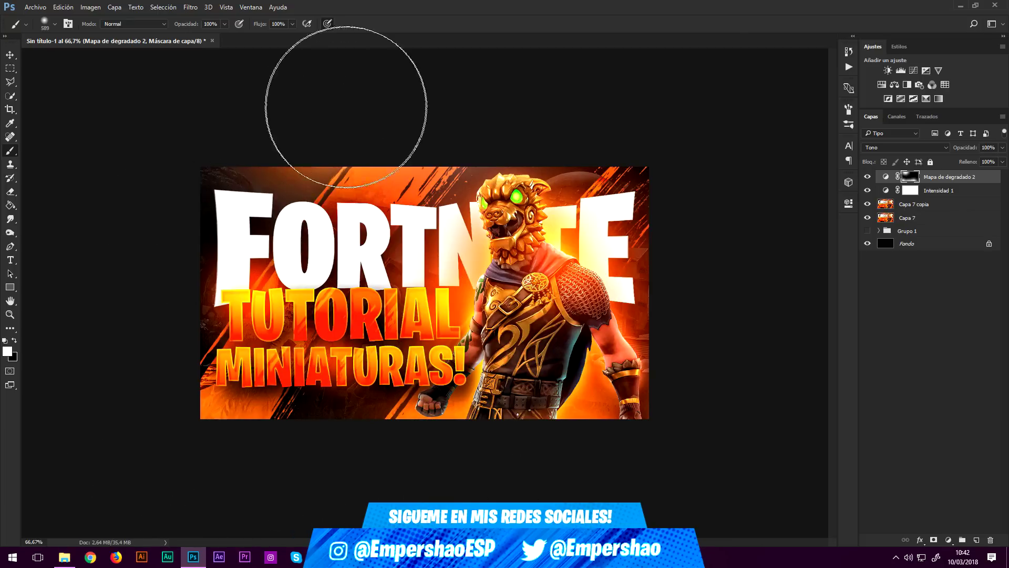
drag(526, 216, 504, 216)
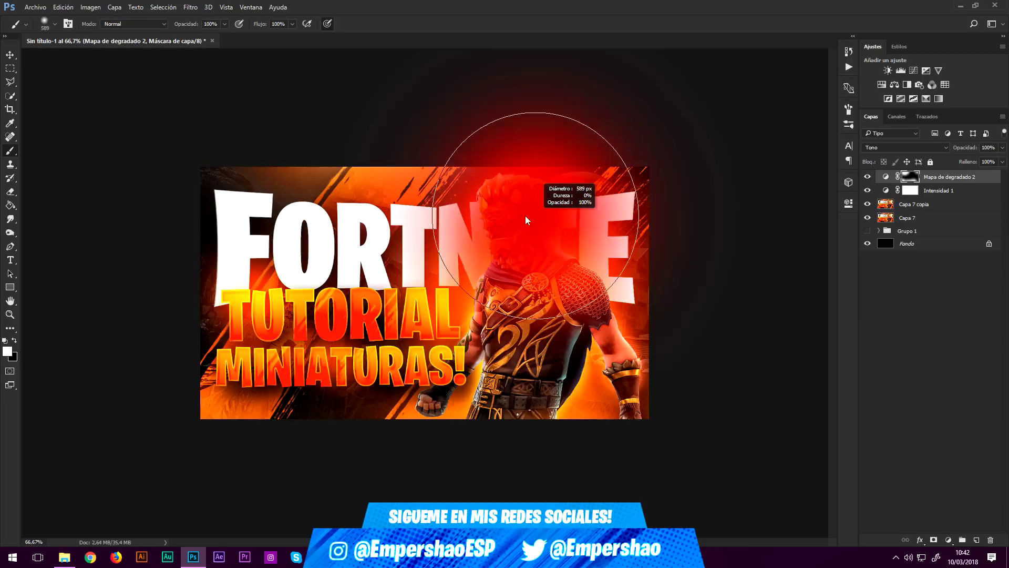
Merge the adjustments and artwork into one layer and duplicate it
right_click(935, 176)
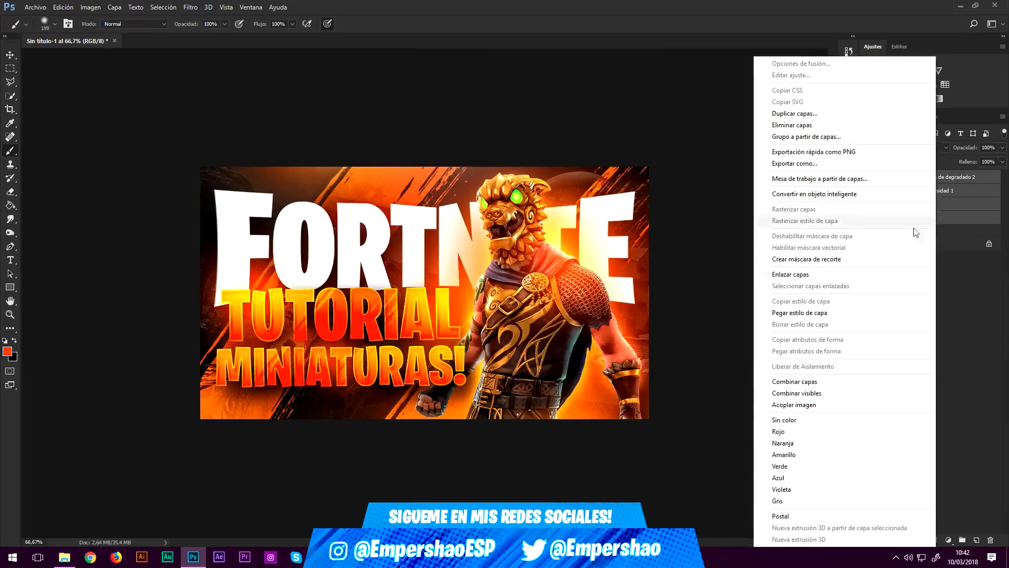
click(813, 380)
right_click(931, 181)
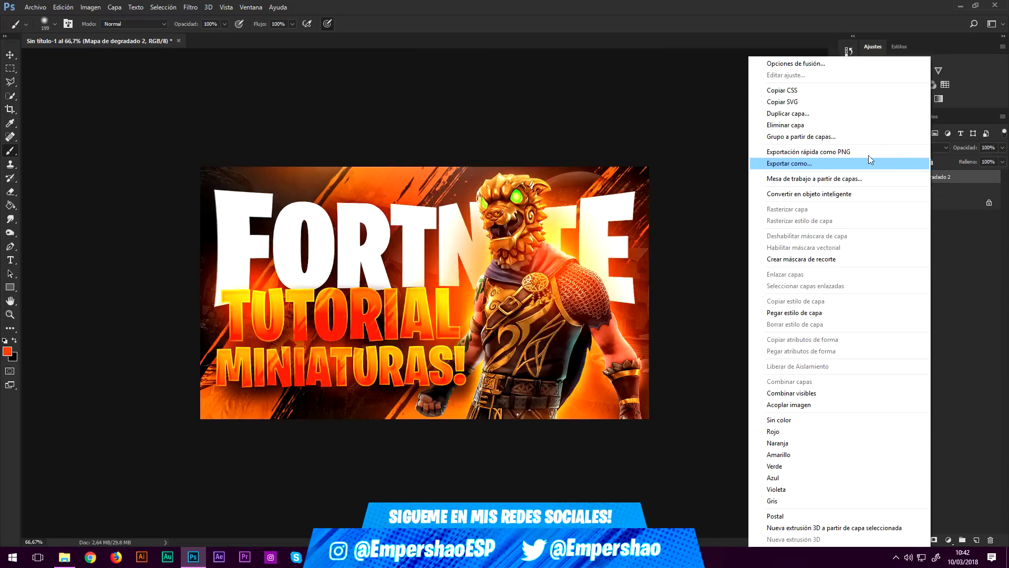
click(783, 116)
click(588, 306)
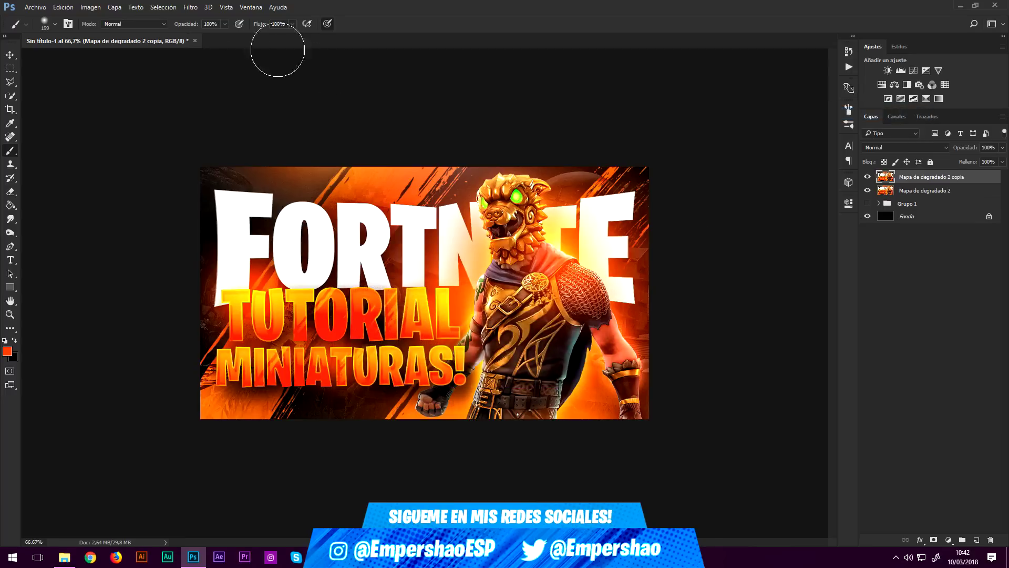
In Camera Raw calibration, set red primary hue -7 with more saturation, green hue -19, shift blue hue
click(191, 7)
click(224, 70)
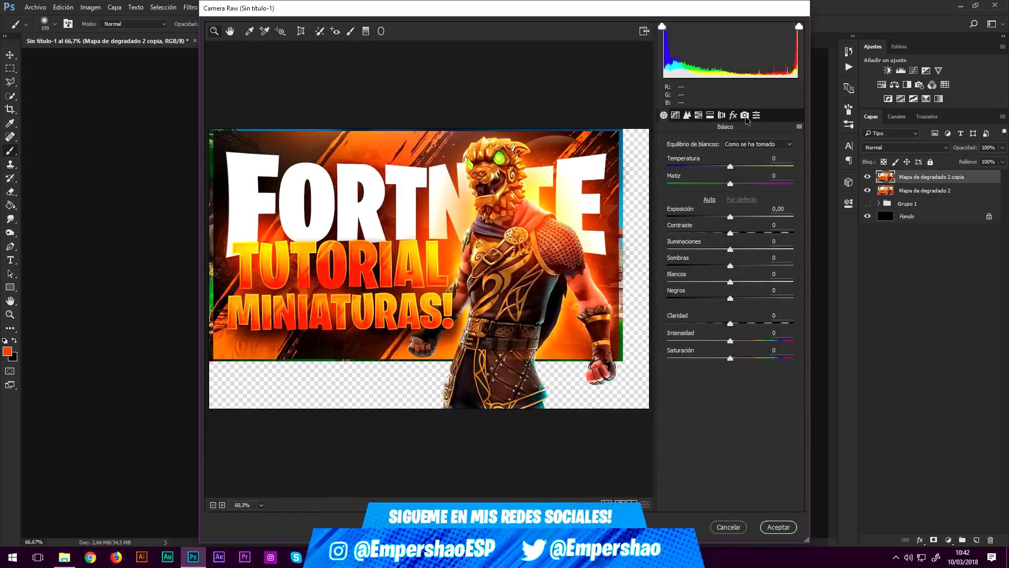
click(745, 118)
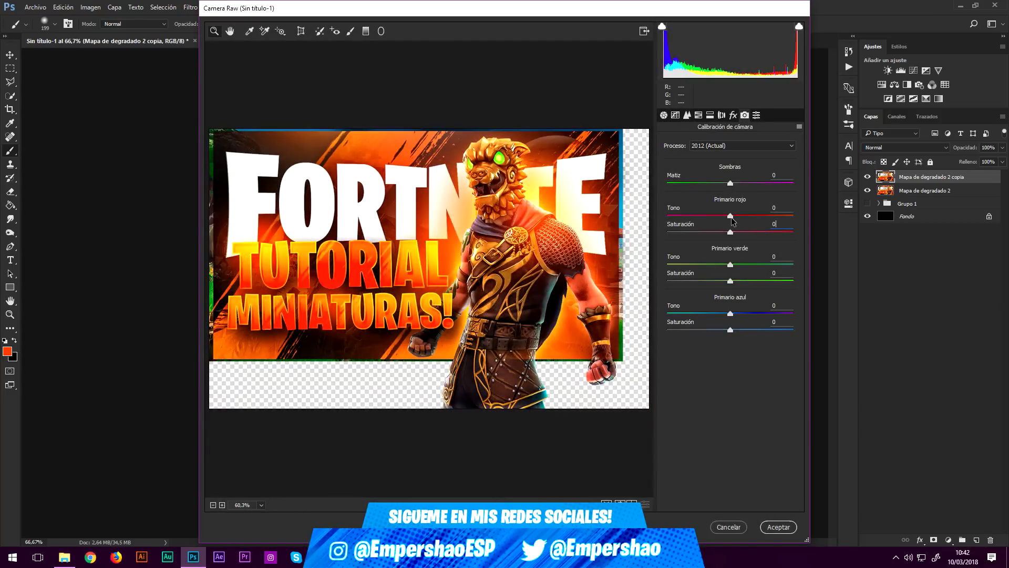
drag(729, 216, 722, 216)
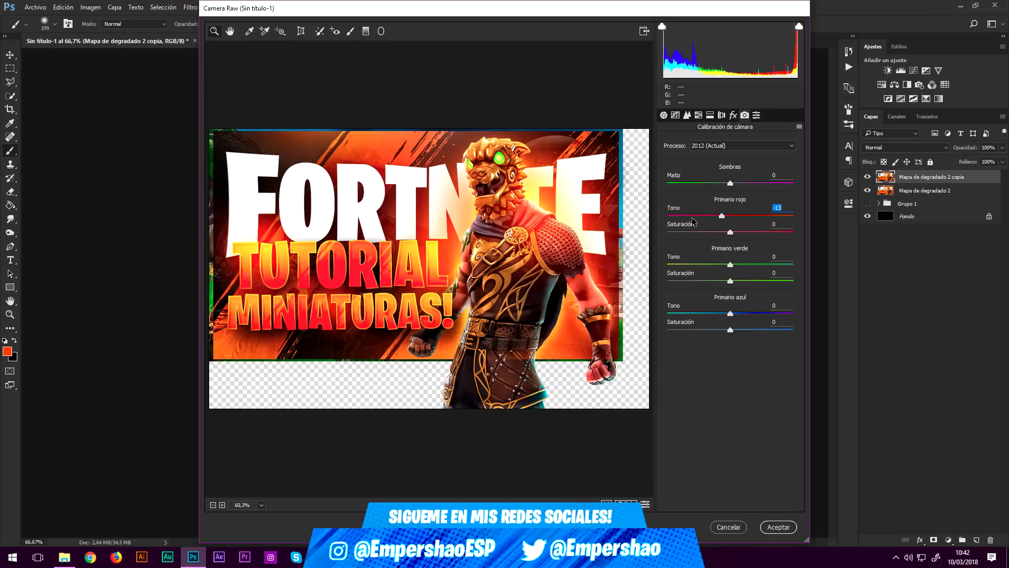
drag(735, 234, 744, 215)
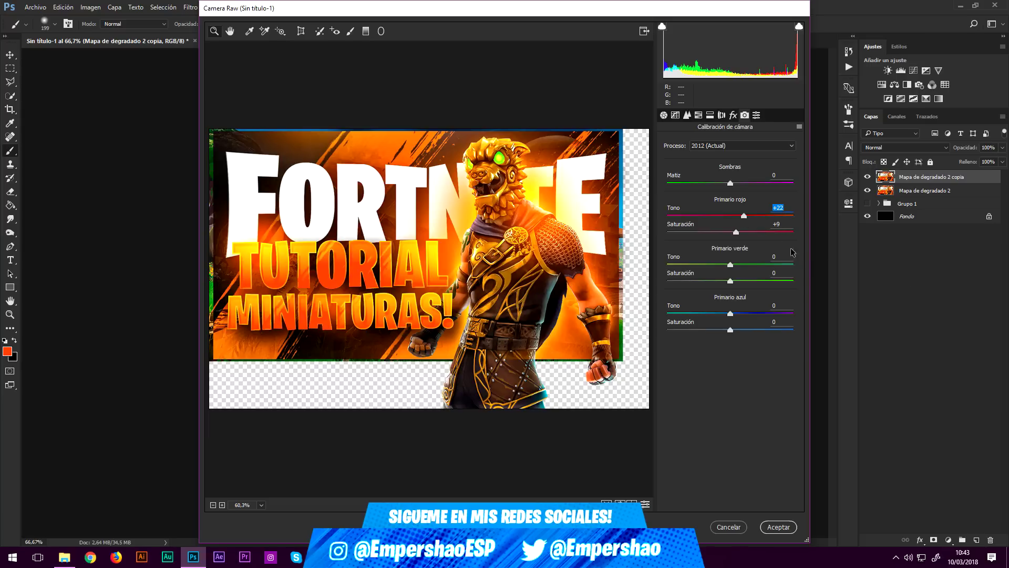
drag(744, 215, 726, 215)
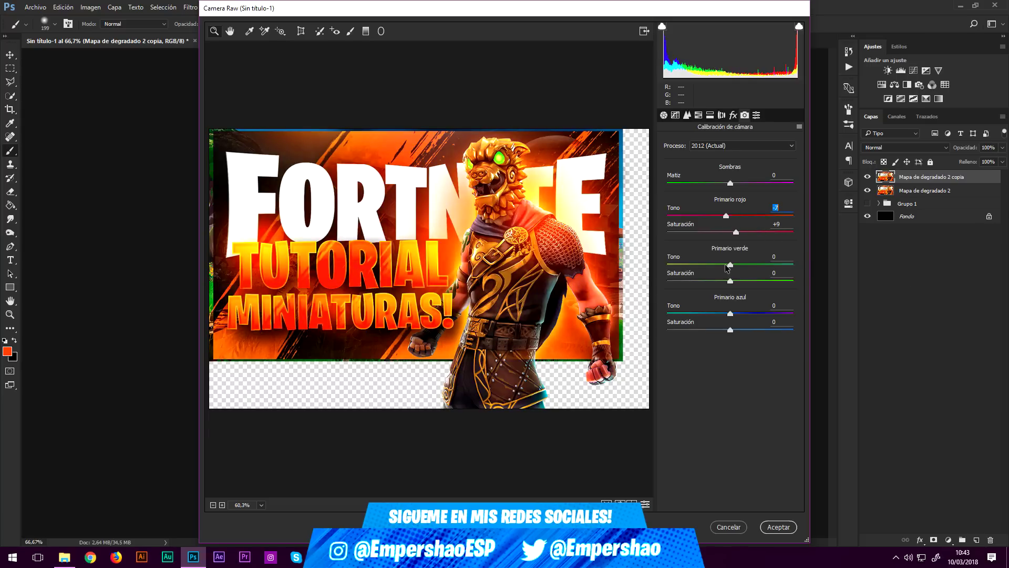
drag(724, 268, 719, 266)
drag(741, 314, 715, 312)
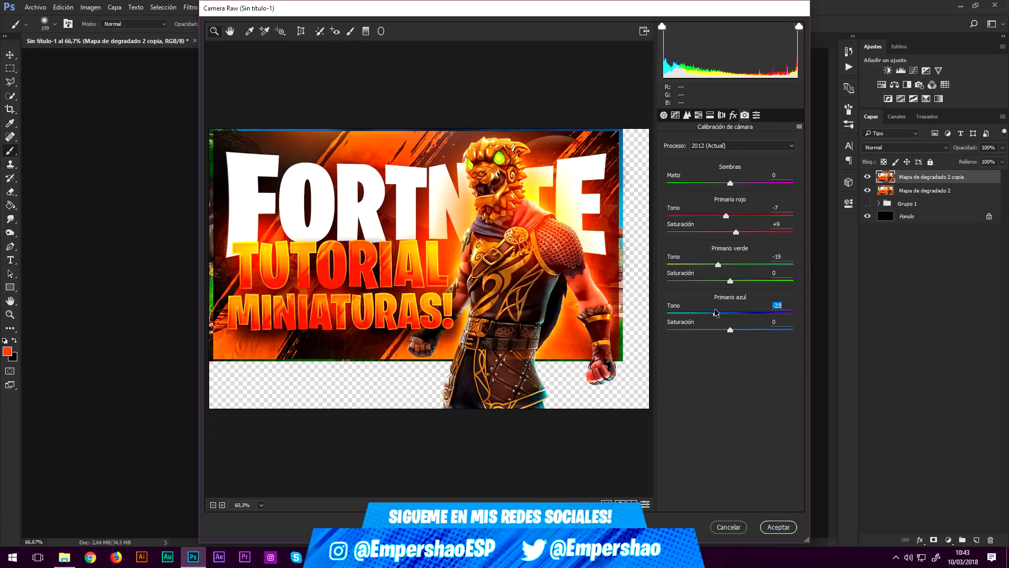
key(Return)
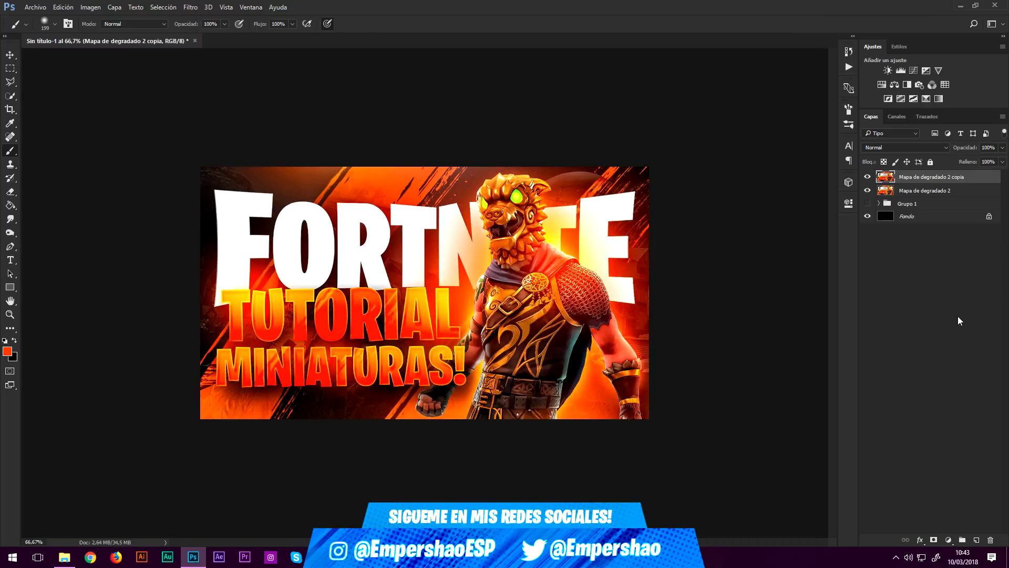
Select both gradient-map layers and merge them into one
shift+click(932, 190)
right_click(933, 190)
click(796, 384)
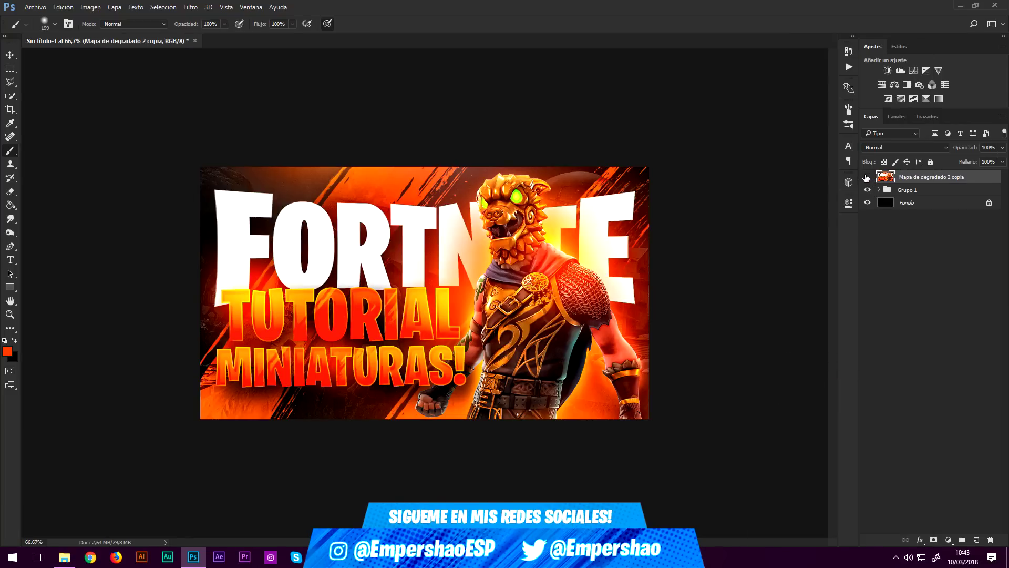
Toggle the top layer's visibility to compare the image before and after
click(867, 177)
click(866, 178)
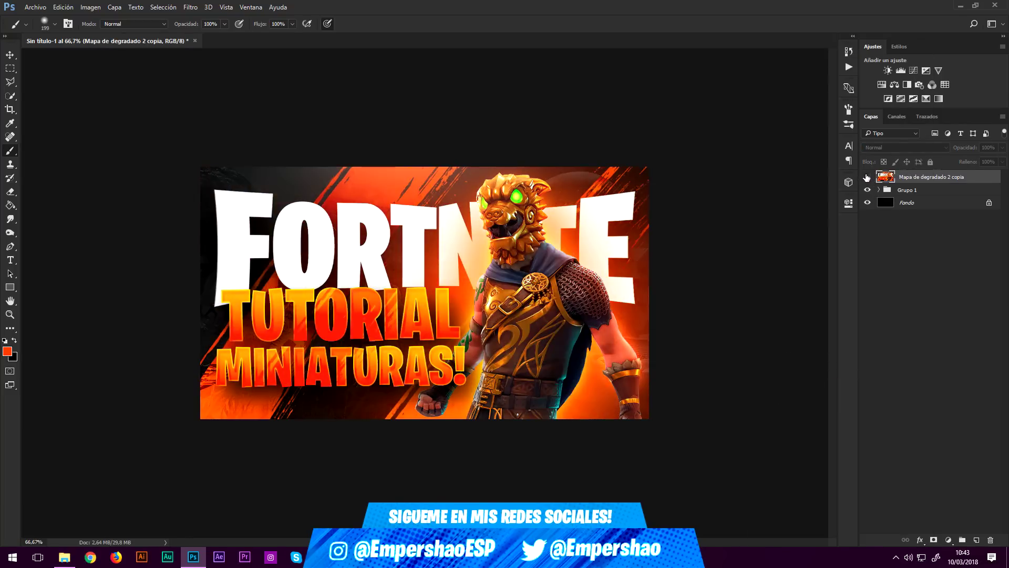
click(867, 177)
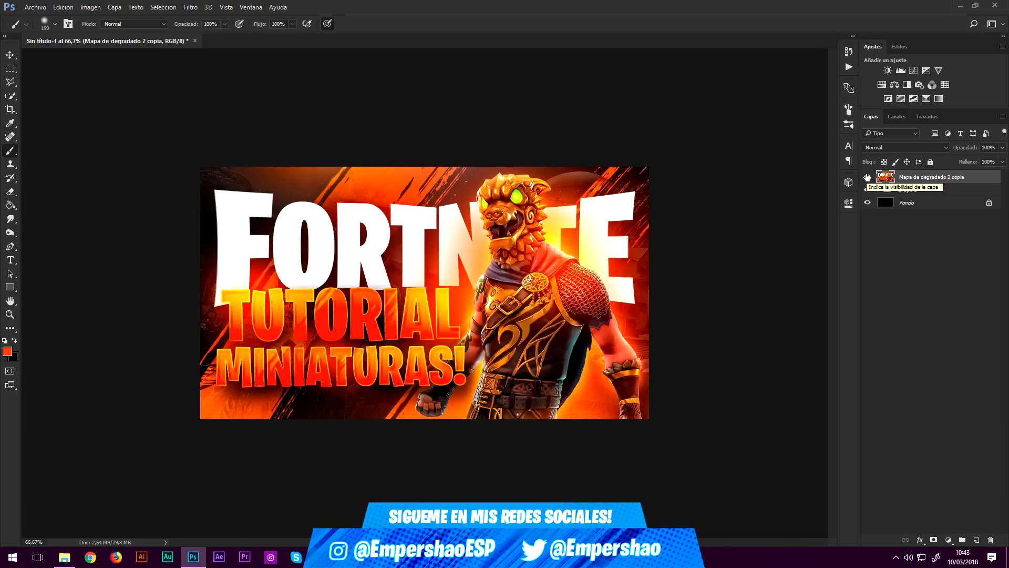
click(866, 177)
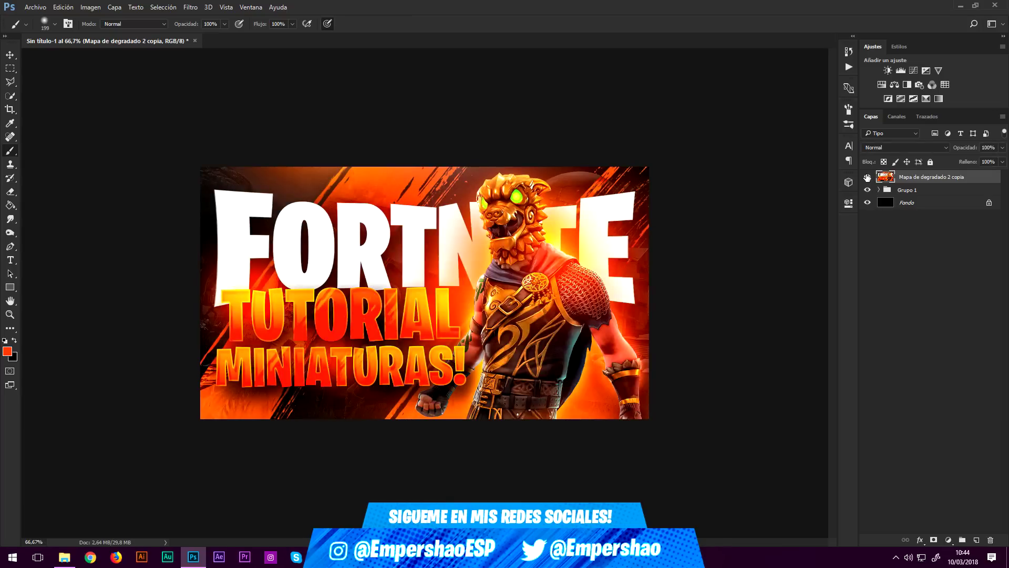